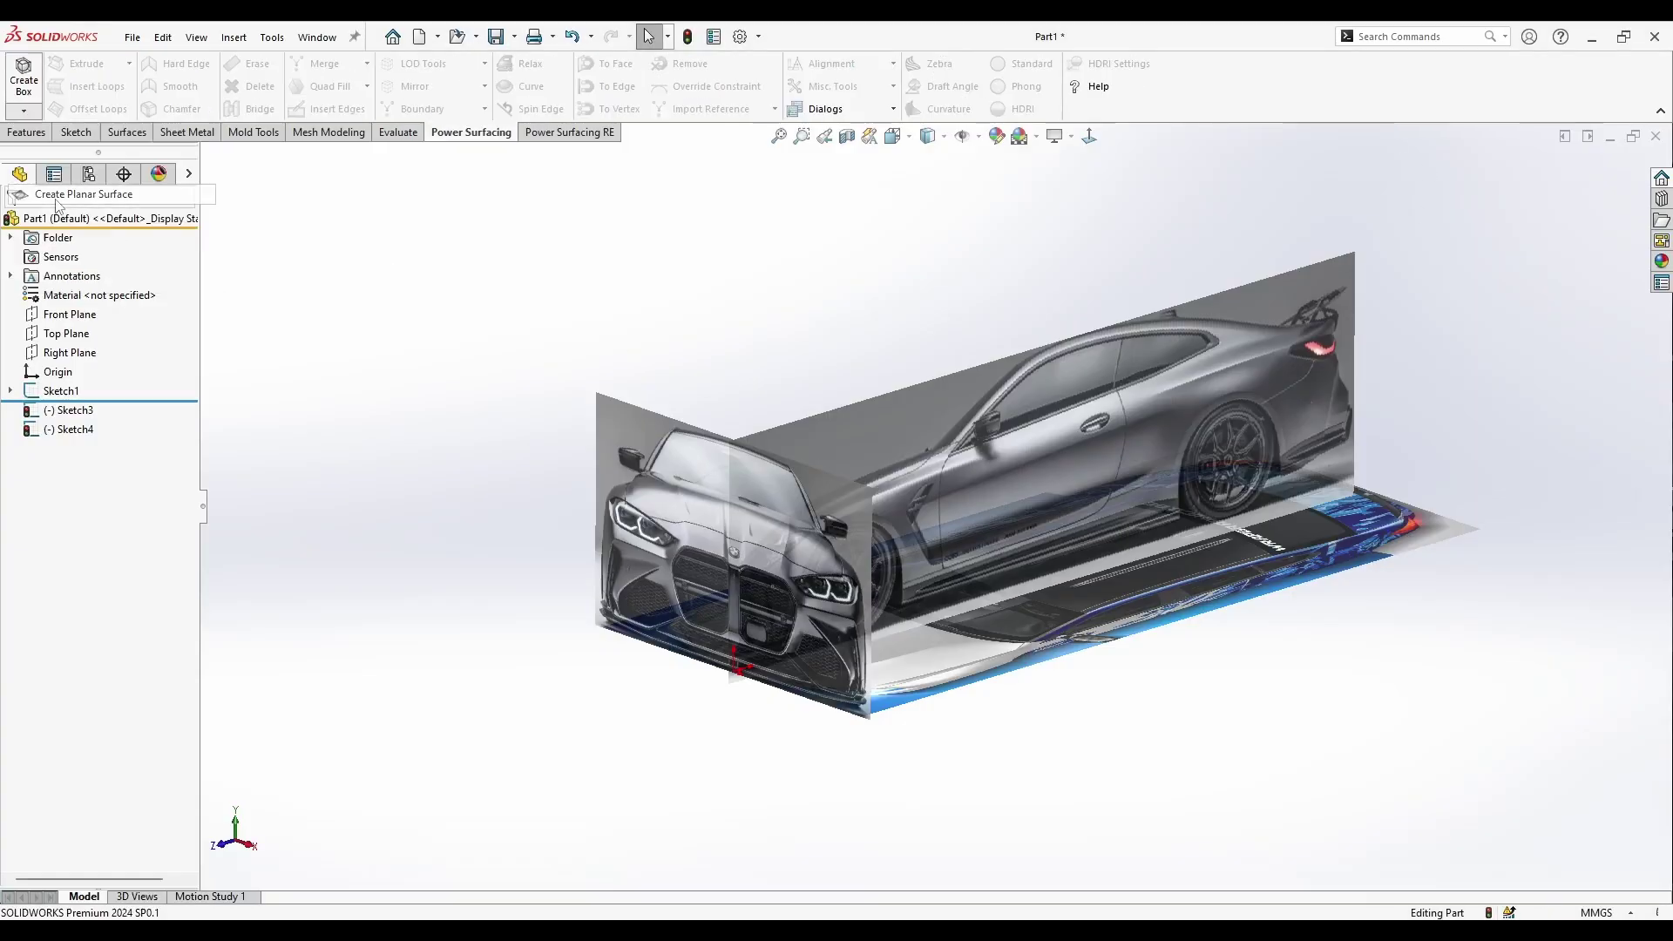
- Create a planar starting surface for tracing the bumper outline in Top view
left_click(56, 199)
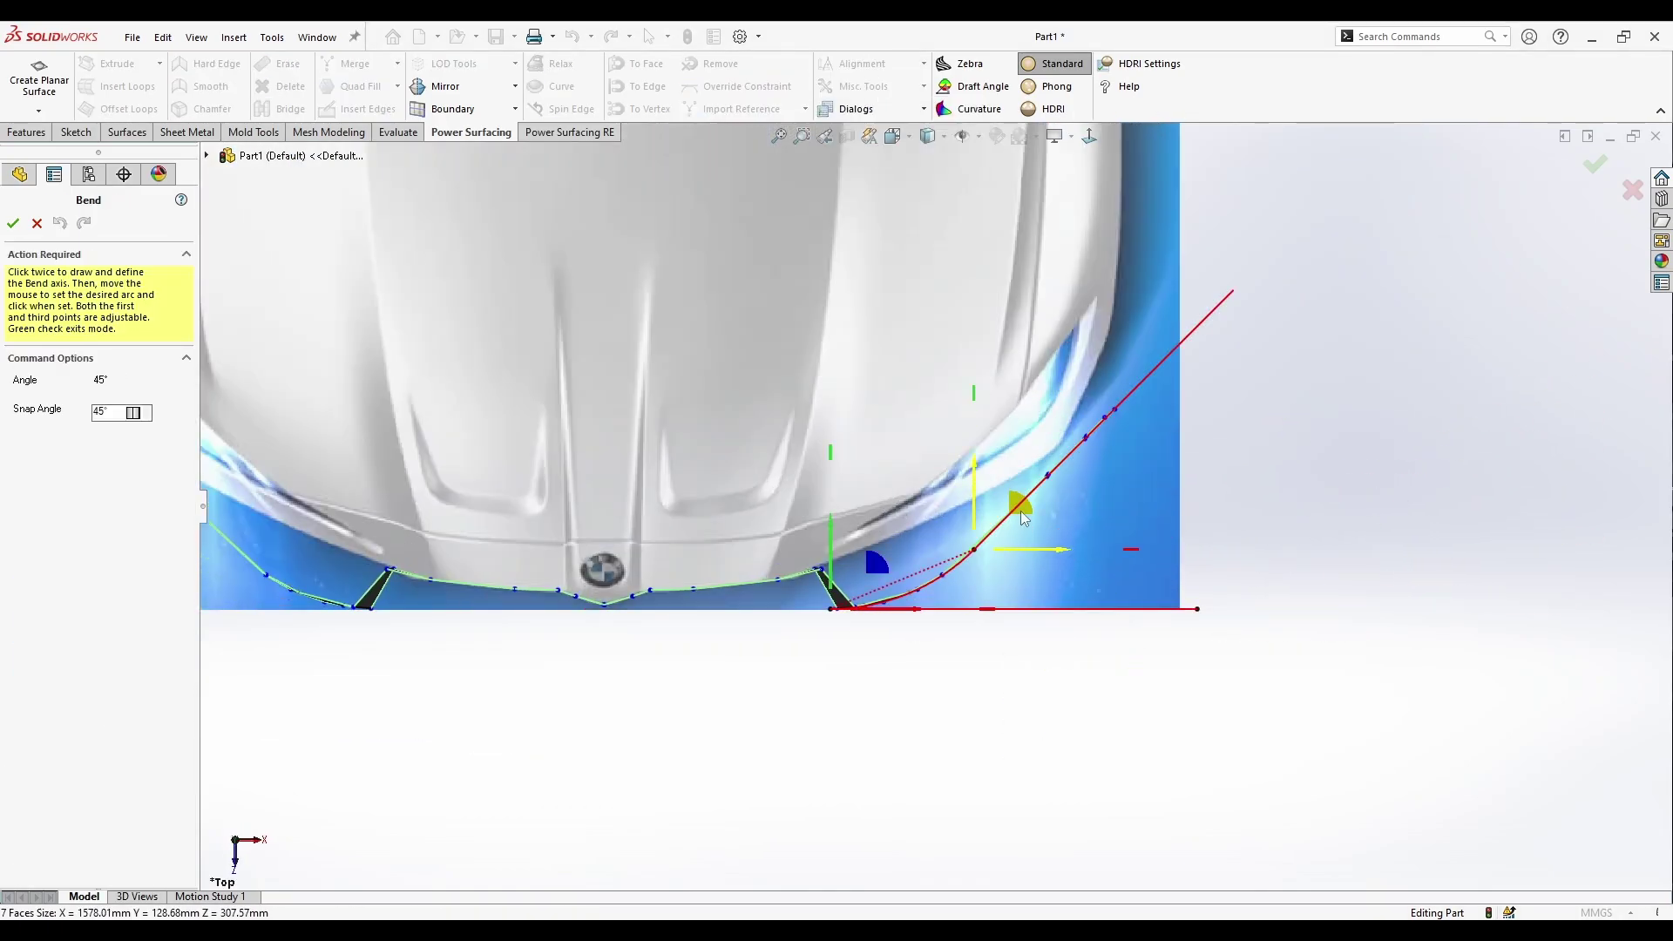
- Apply the bend, then crossing-select the right-end vertices and bend them again
left_click(983, 542)
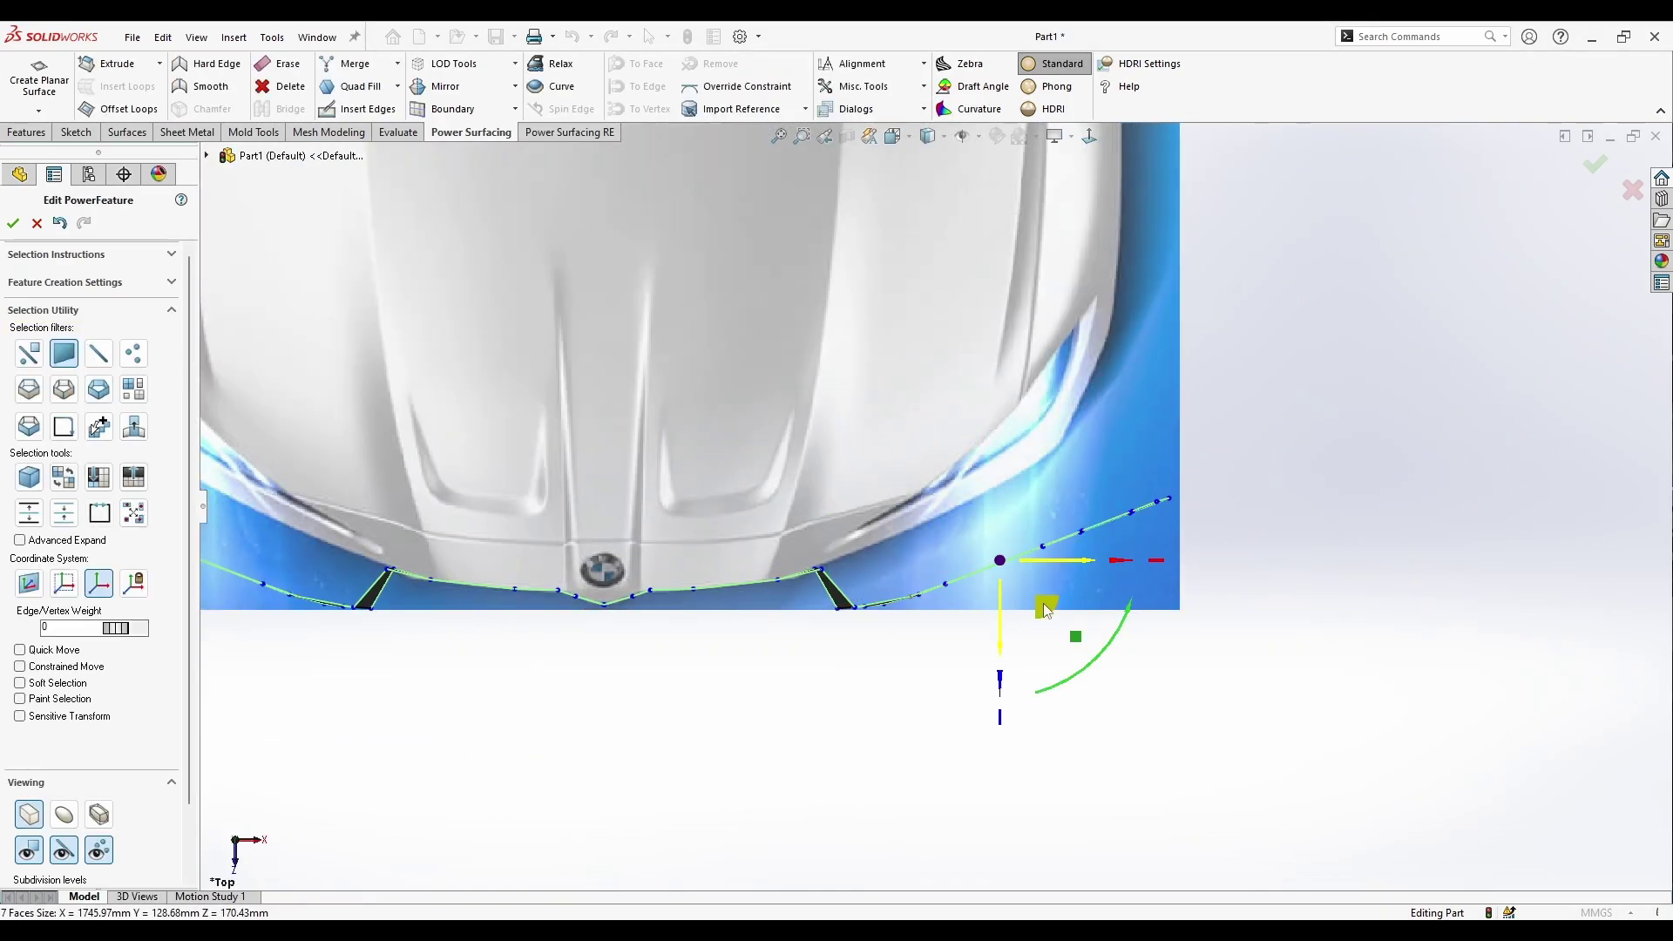
left_click_drag(1256, 407, 946, 629)
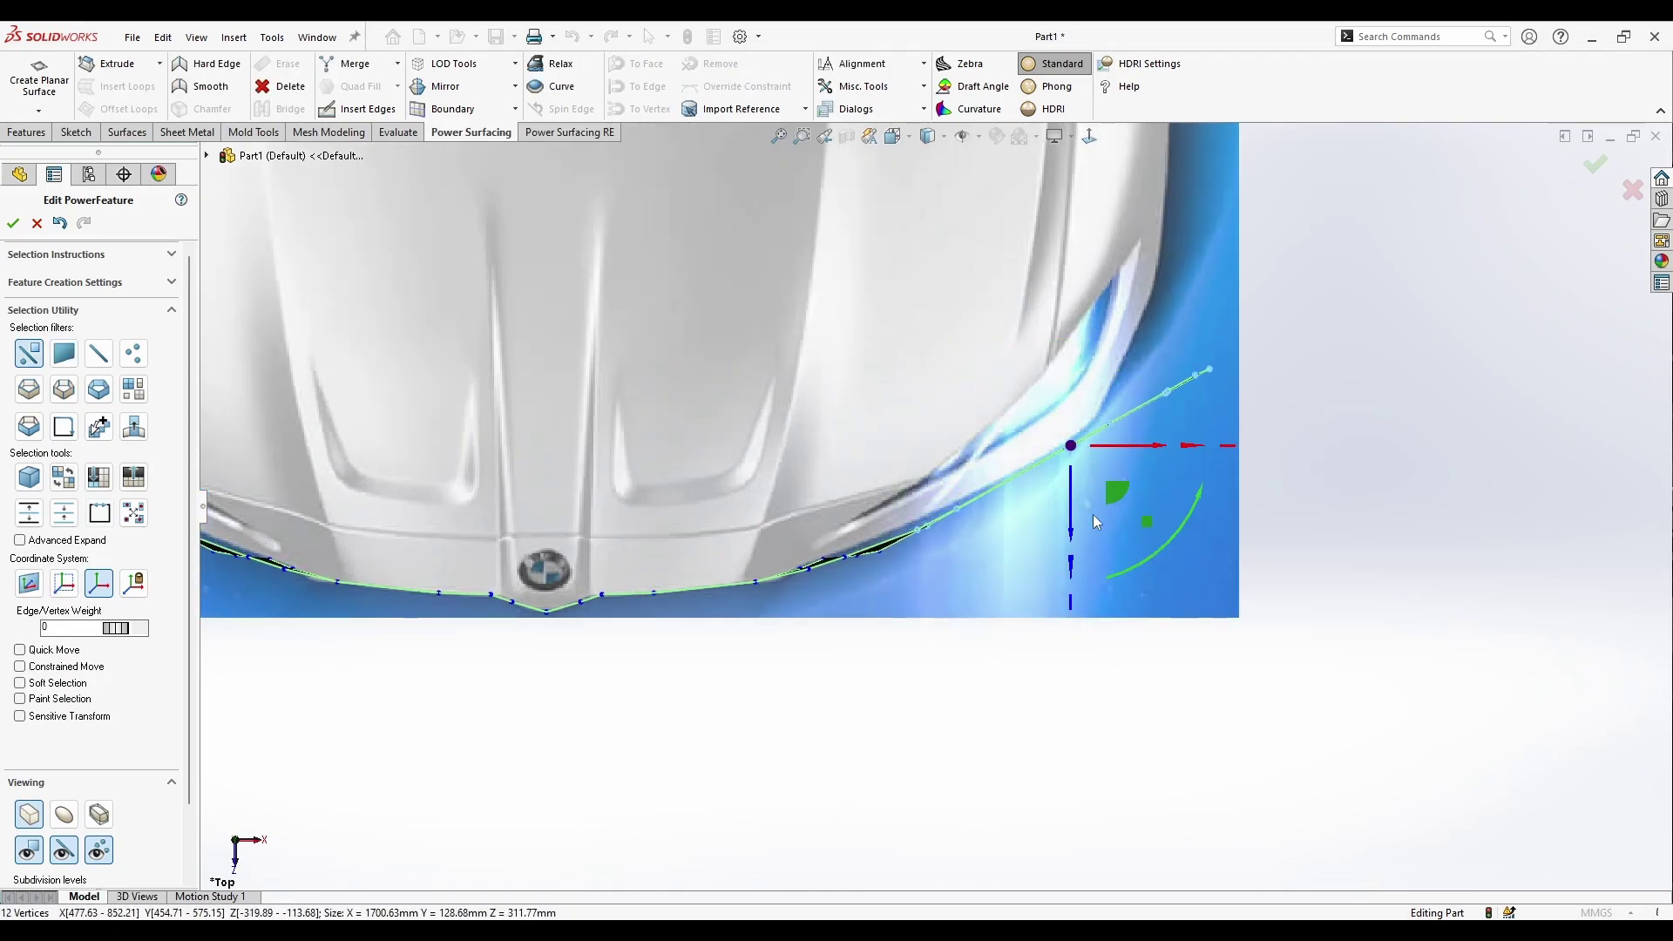
scroll(1090, 608, "down", 5)
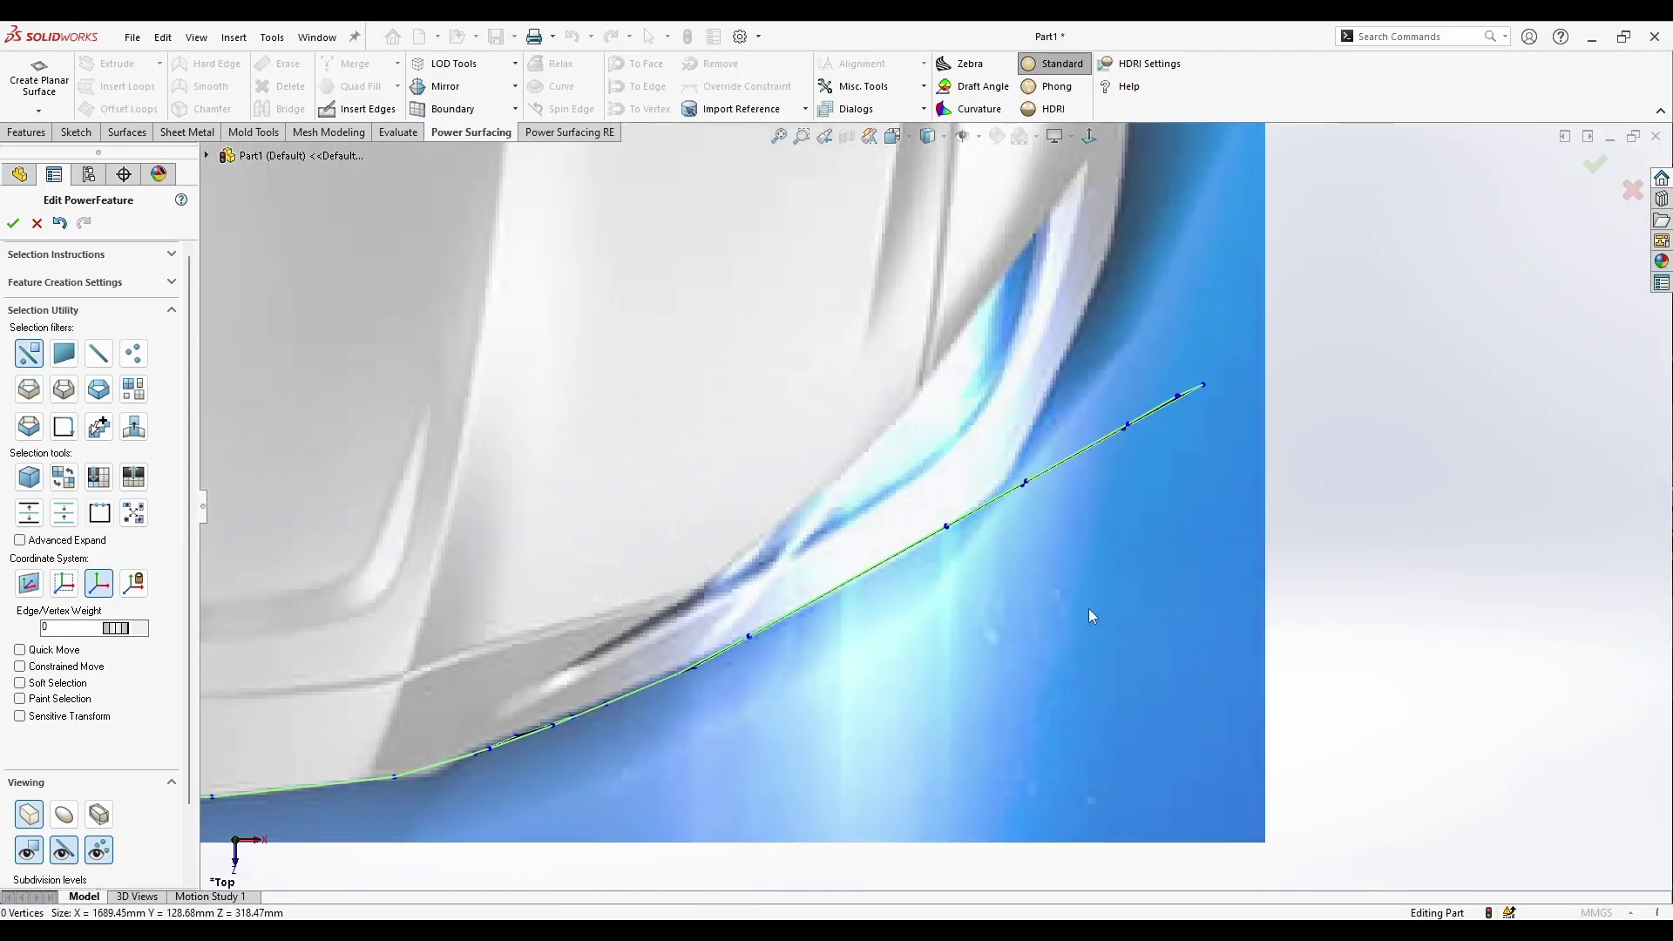
left_click_drag(1223, 321, 973, 531)
key("b")
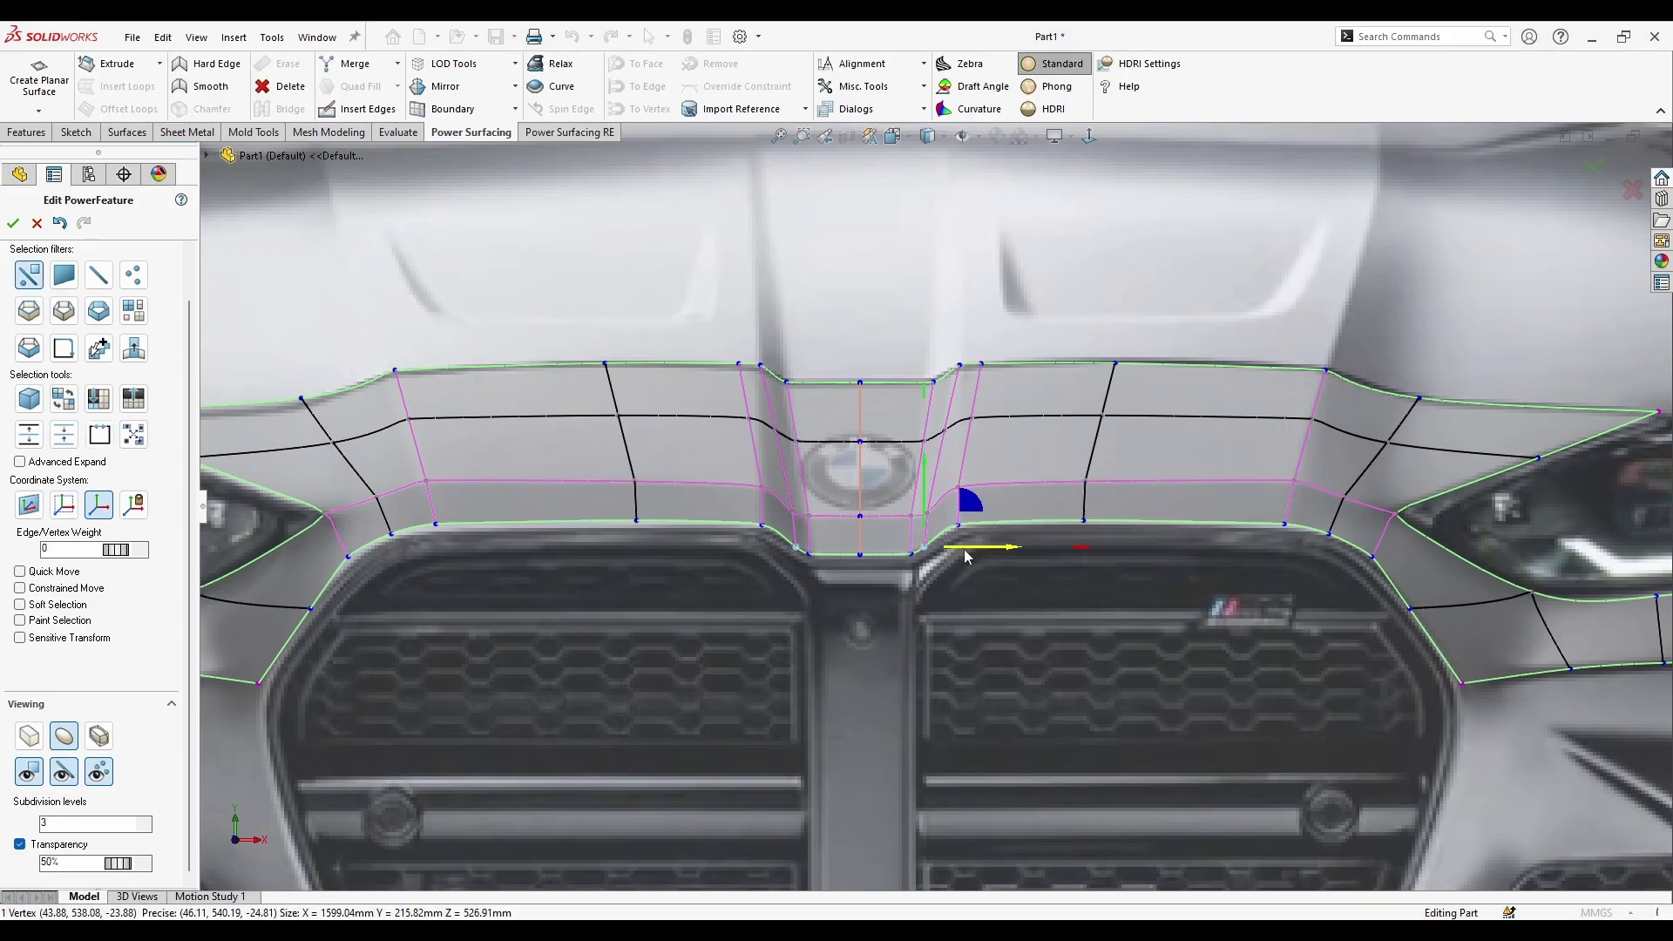
- Extrude the selected edges outward around the headlight and lower the strip's end vertex about 100mm
left_click_drag(787, 484, 825, 453)
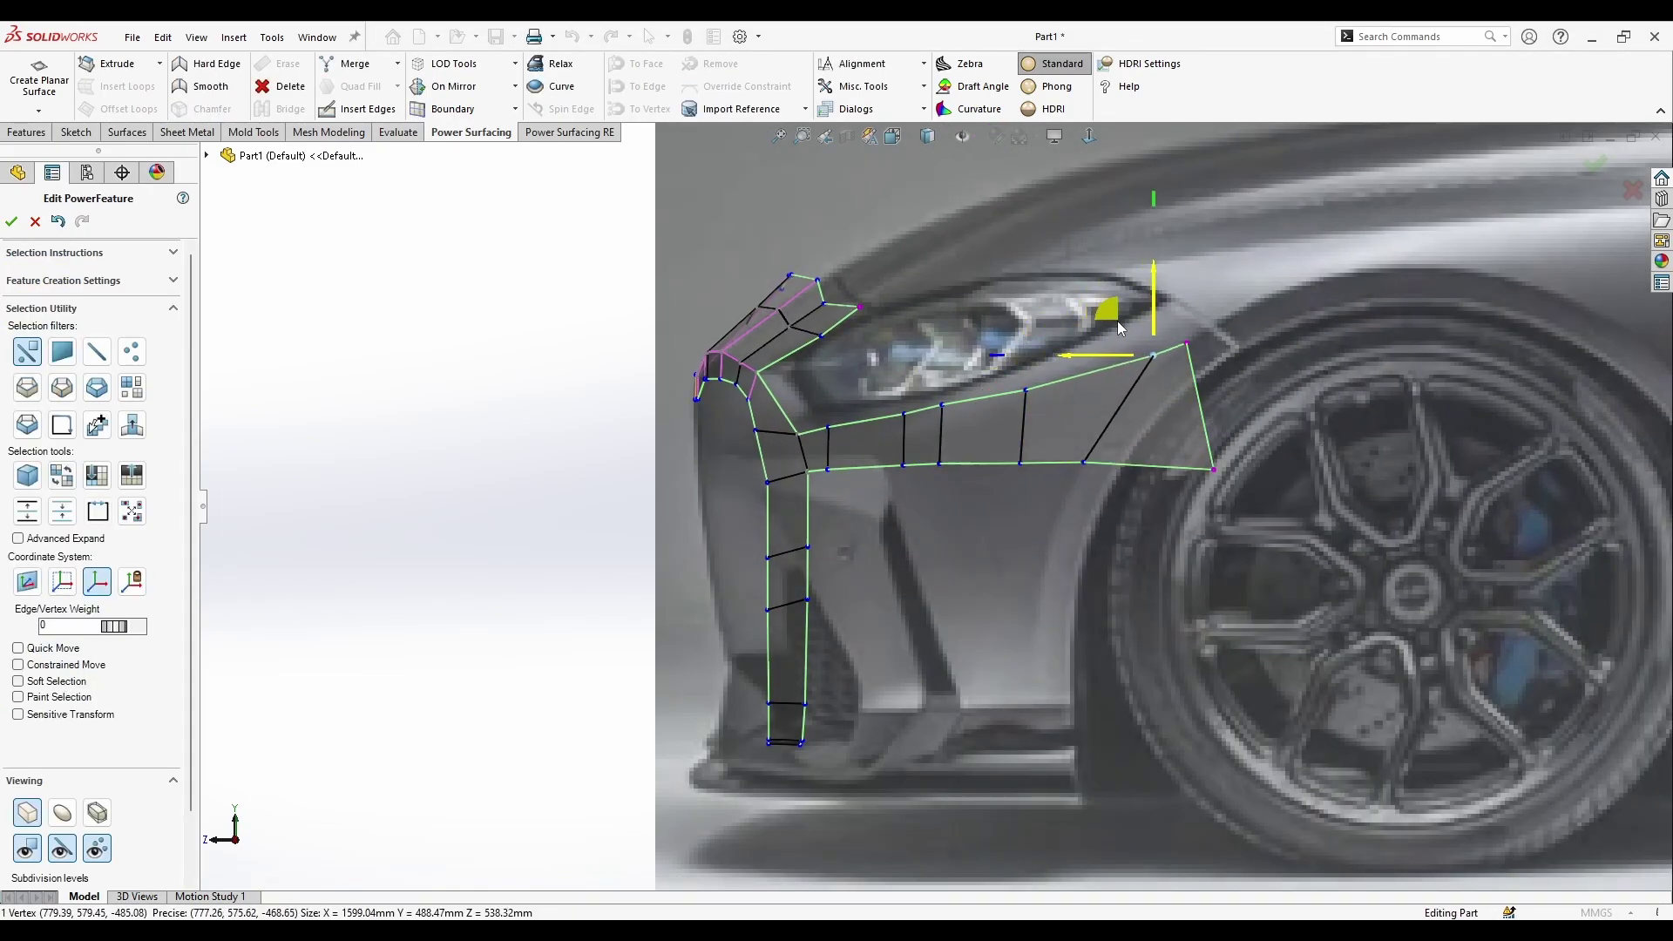
left_click_drag(1120, 327, 1053, 491)
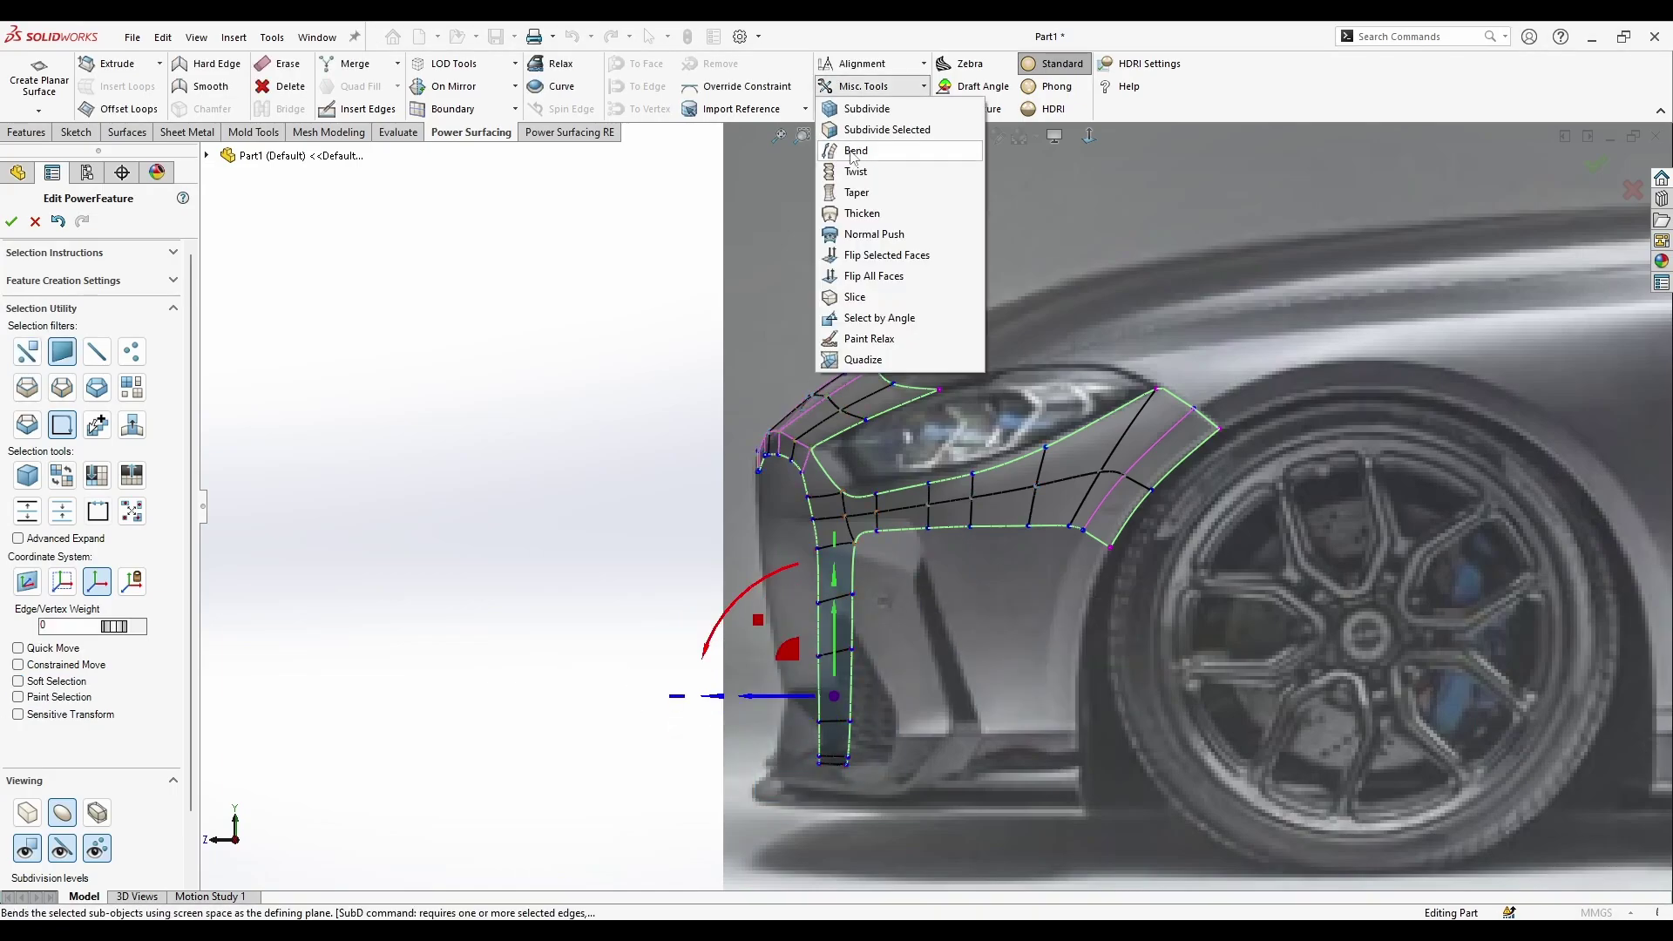
- Bend the vertical side strip to follow the bumper corner and accept the result
left_click(853, 157)
left_click(12, 221)
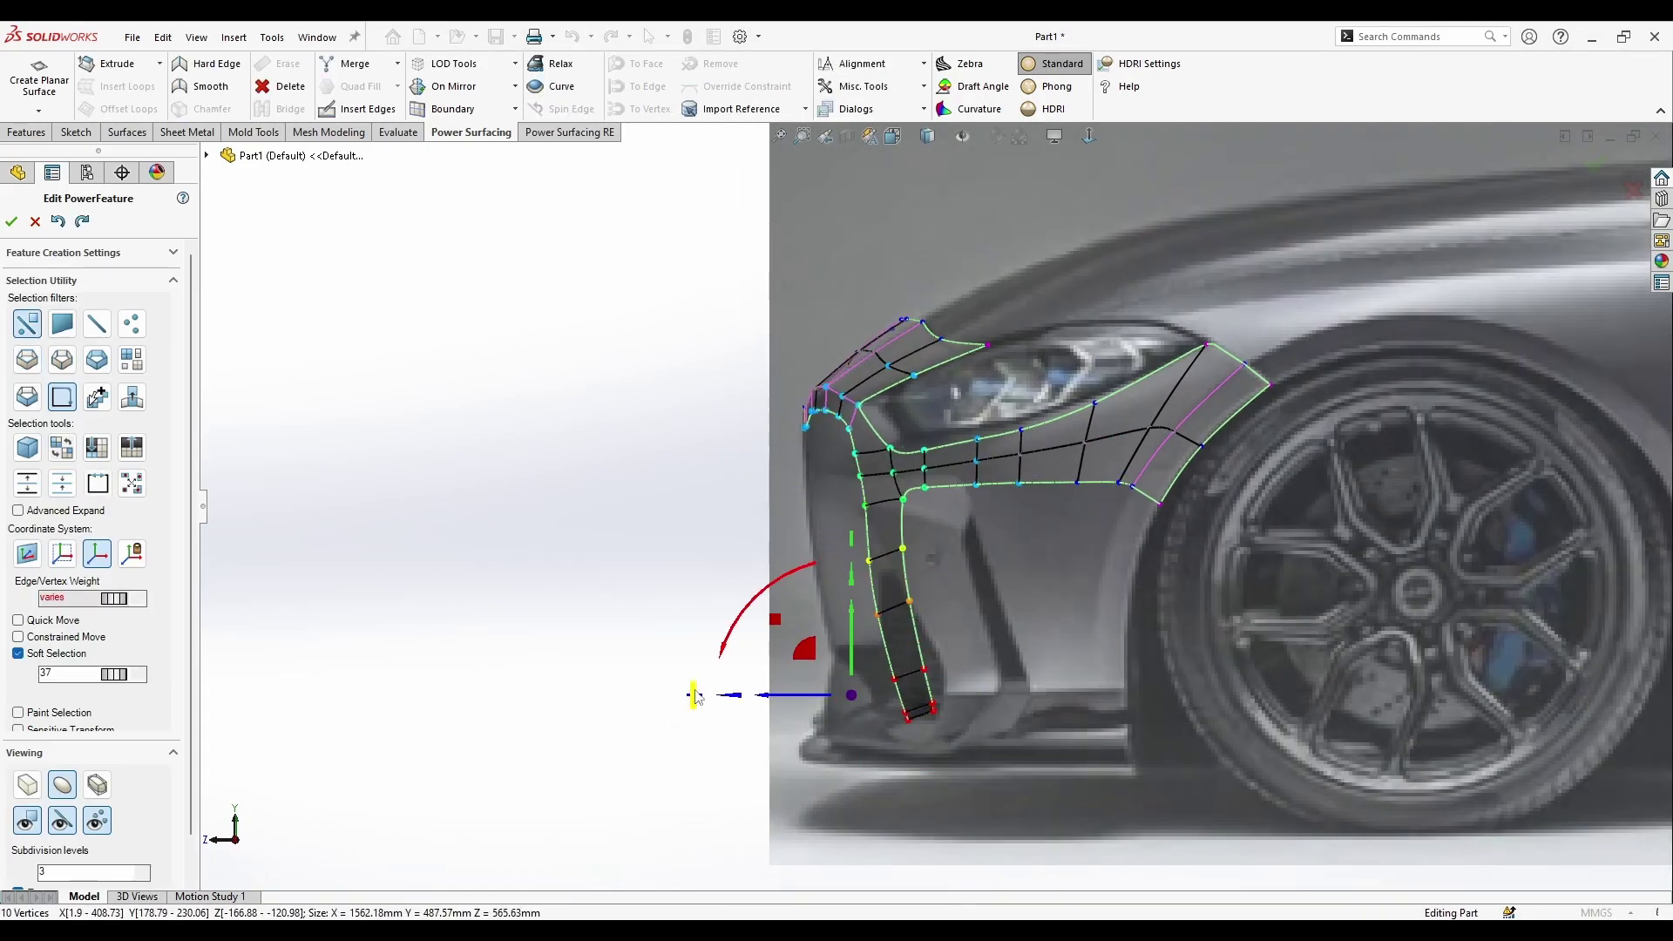
scroll(795, 506, "down", 4)
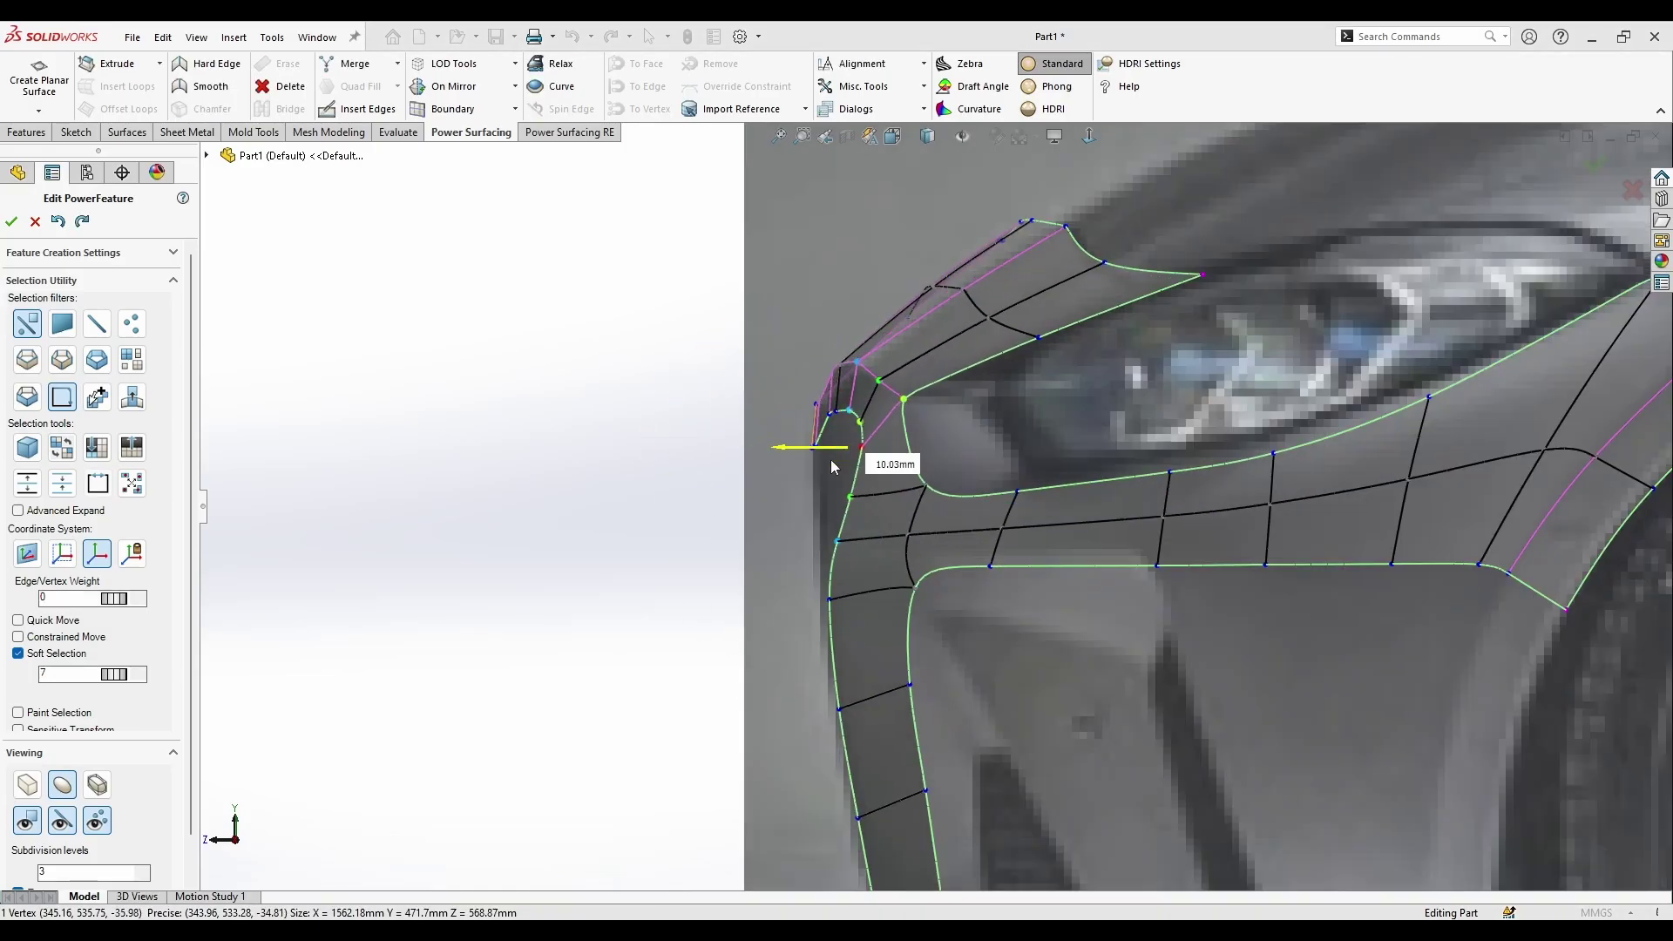
left_click(668, 635)
- Check the mesh in Top, side and Front views and select vertices on the intake mesh
scroll(1043, 634, "up", 5)
scroll(906, 453, "down", 5)
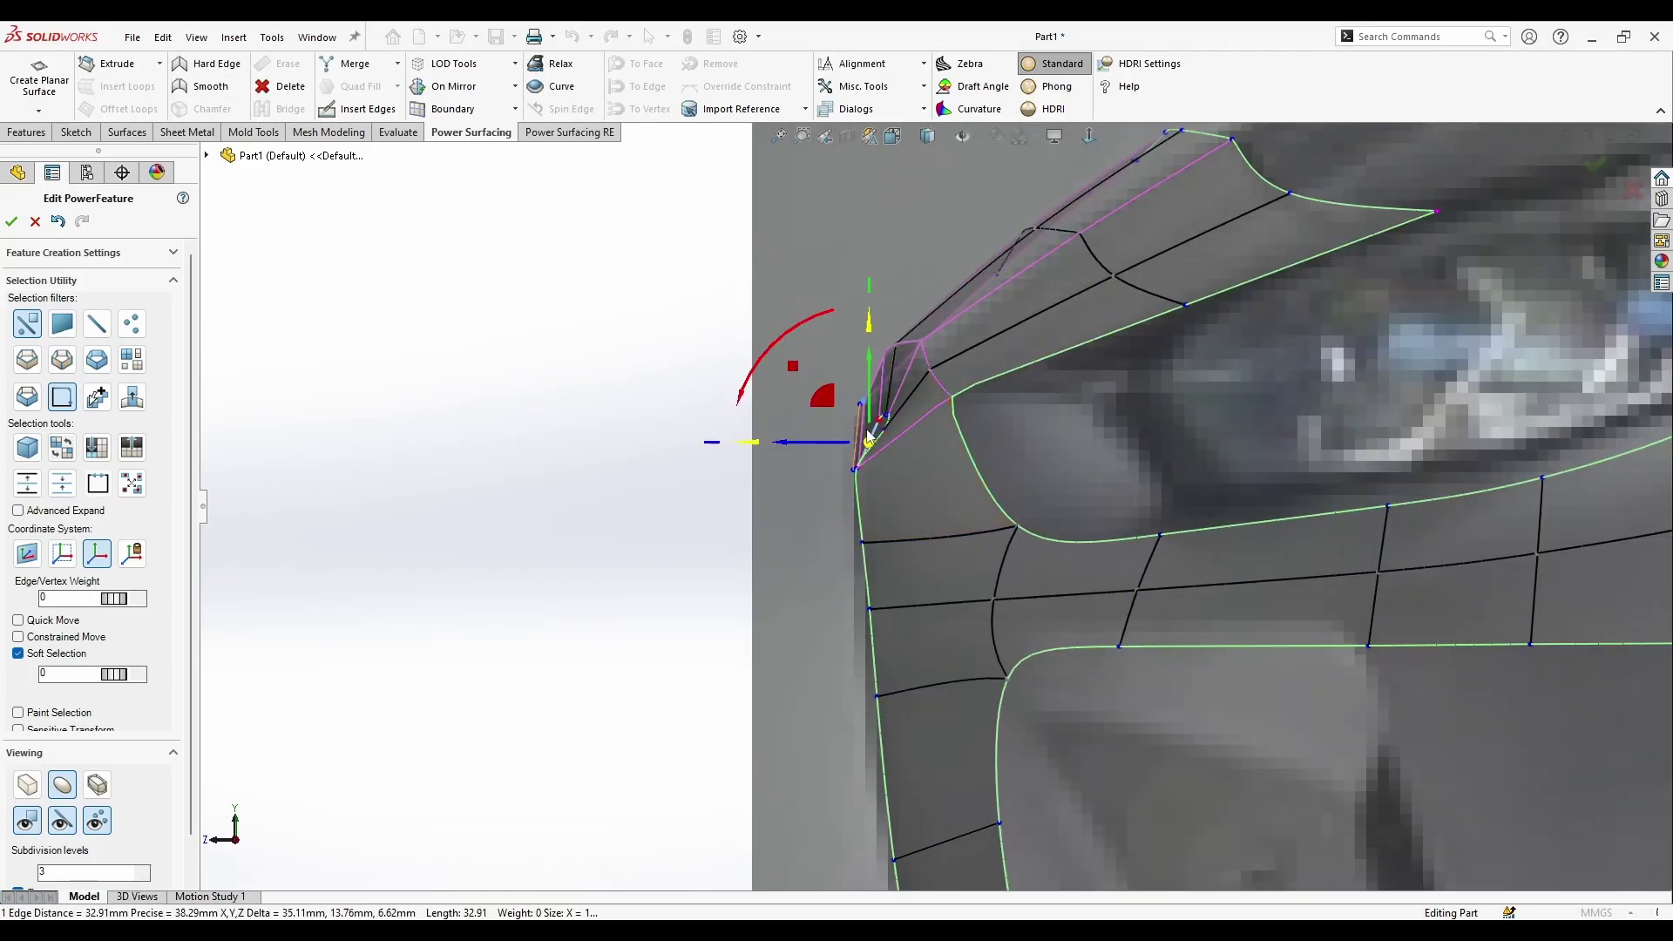
key("ctrl+5")
scroll(1066, 688, "down", 5)
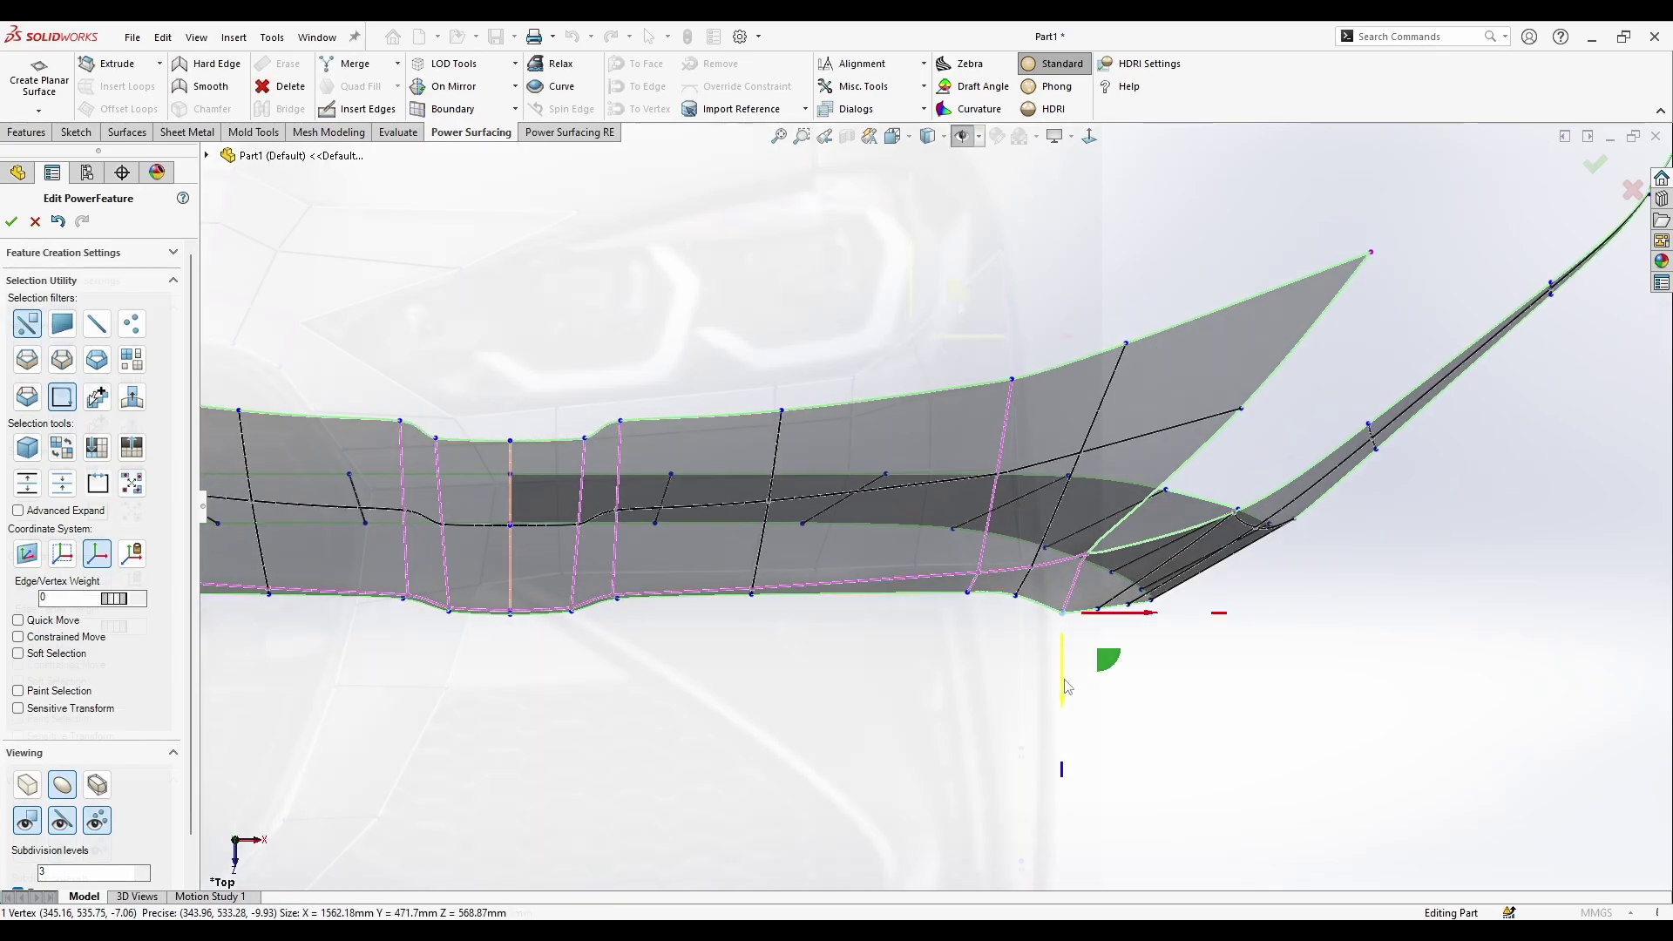
key("ctrl+4")
scroll(923, 480, "down", 3)
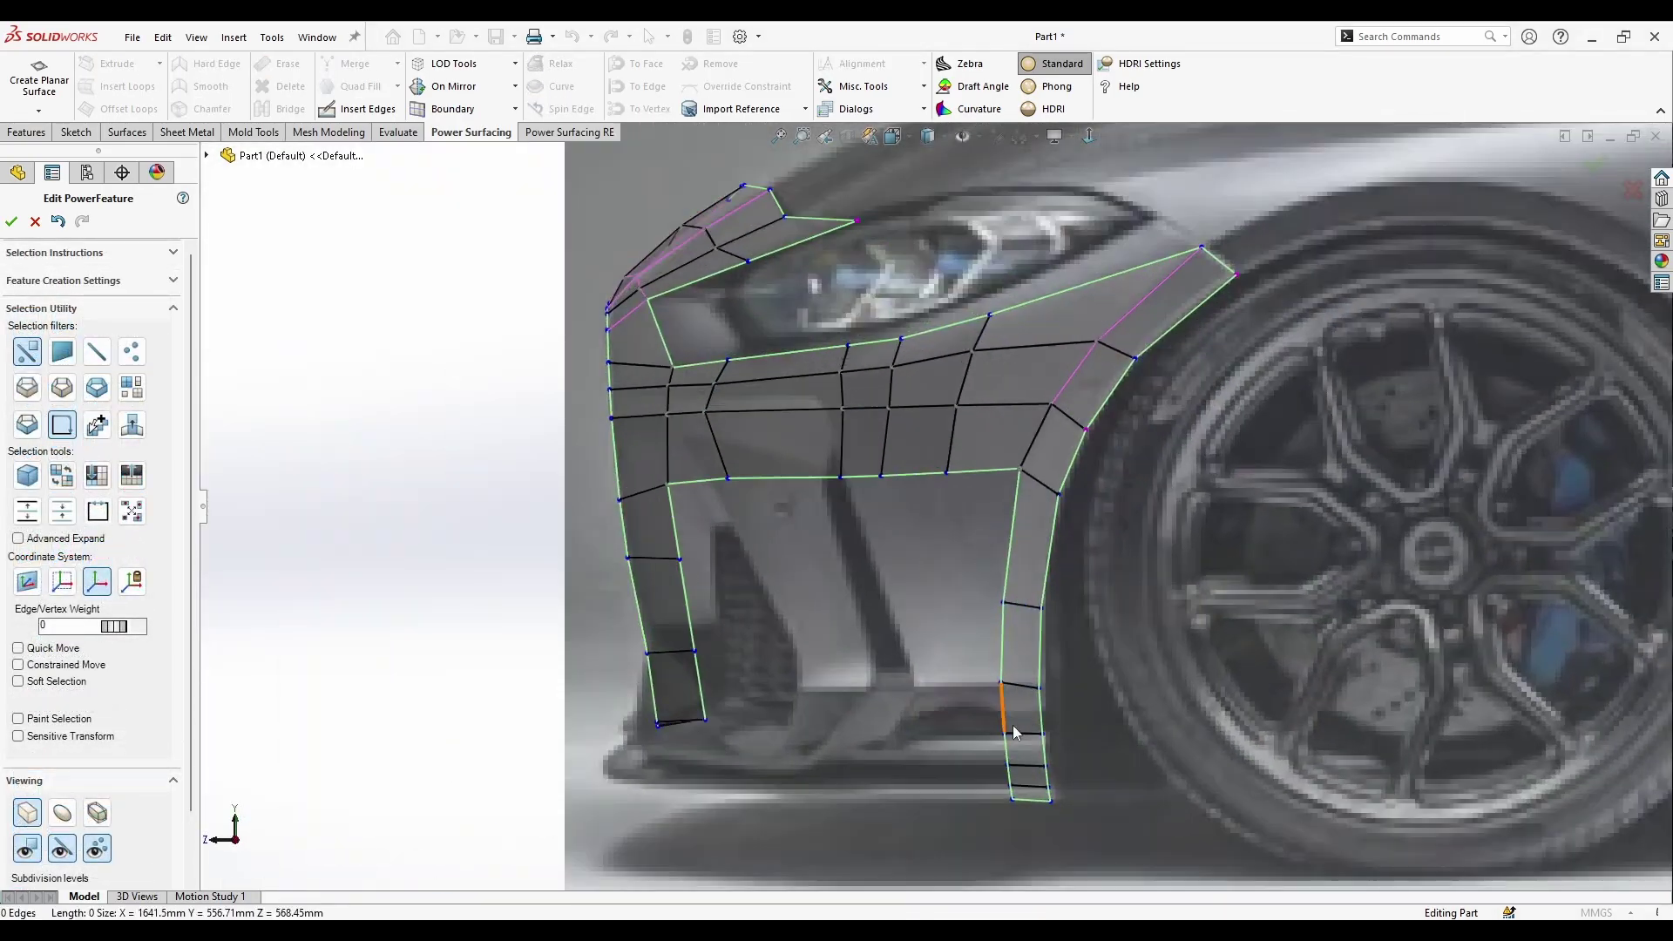
key("ctrl+1")
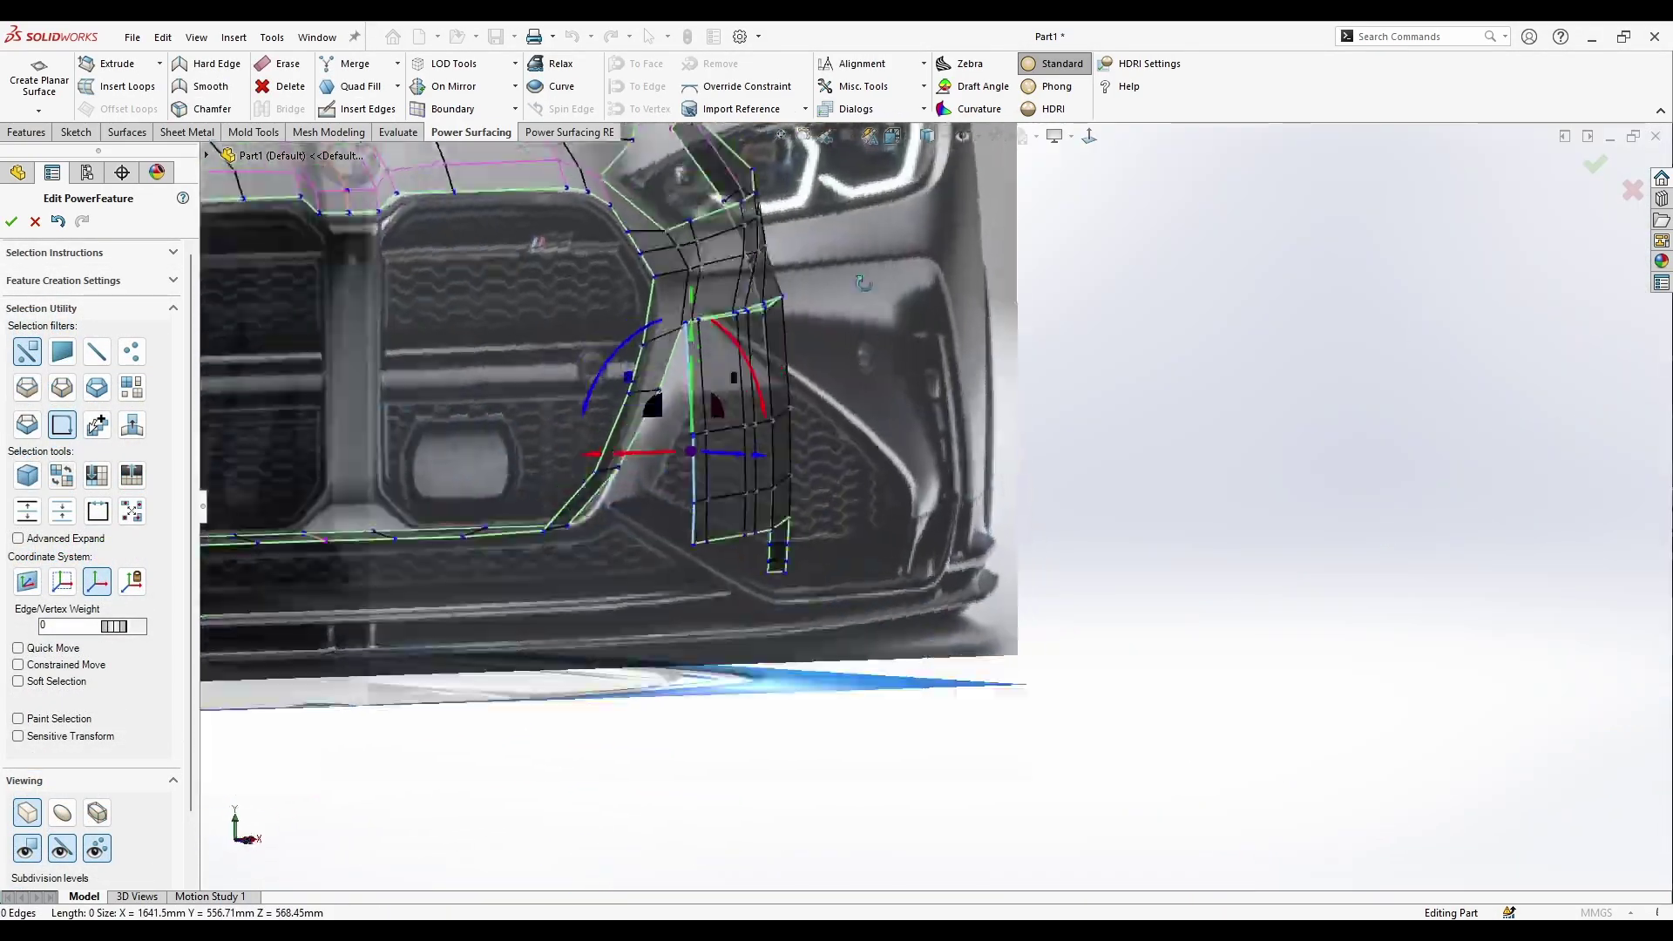
scroll(699, 619, "down", 3)
left_click(609, 403)
scroll(629, 731, "up", 2)
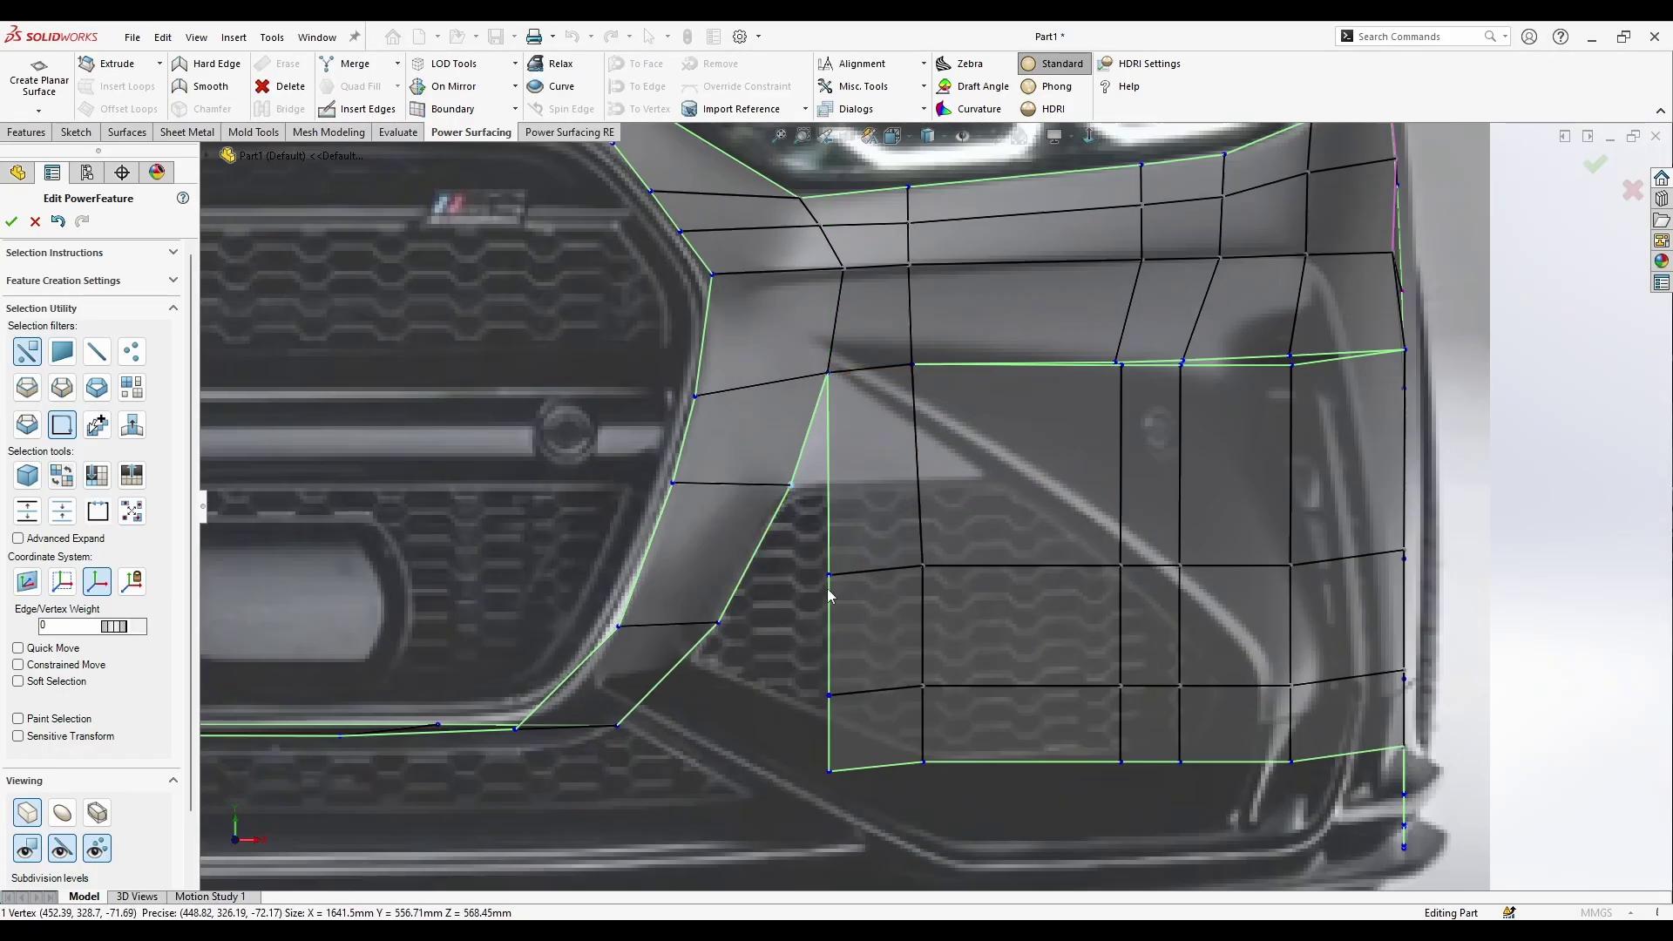
scroll(870, 427, "down", 2)
left_click(869, 427)
- Finish the intake edges, then delete the intake corner face to leave an opening
key("ctrl+z")
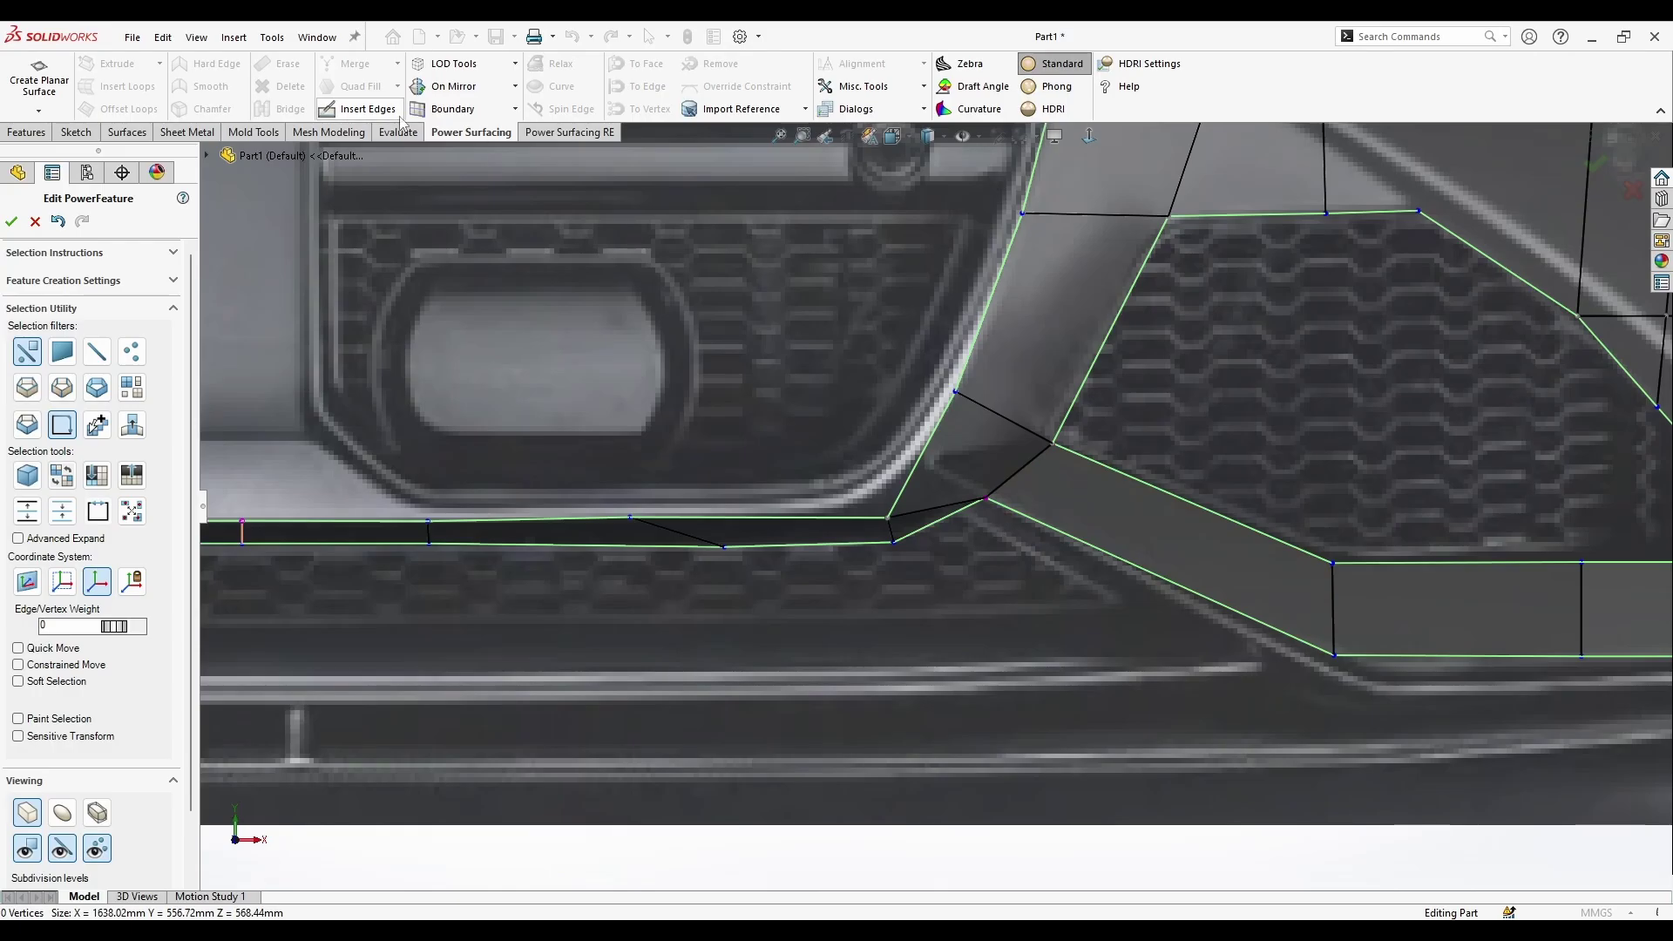
right_click(1021, 507)
scroll(1048, 587, "up", 3)
middle_click_drag(943, 493, 1105, 207)
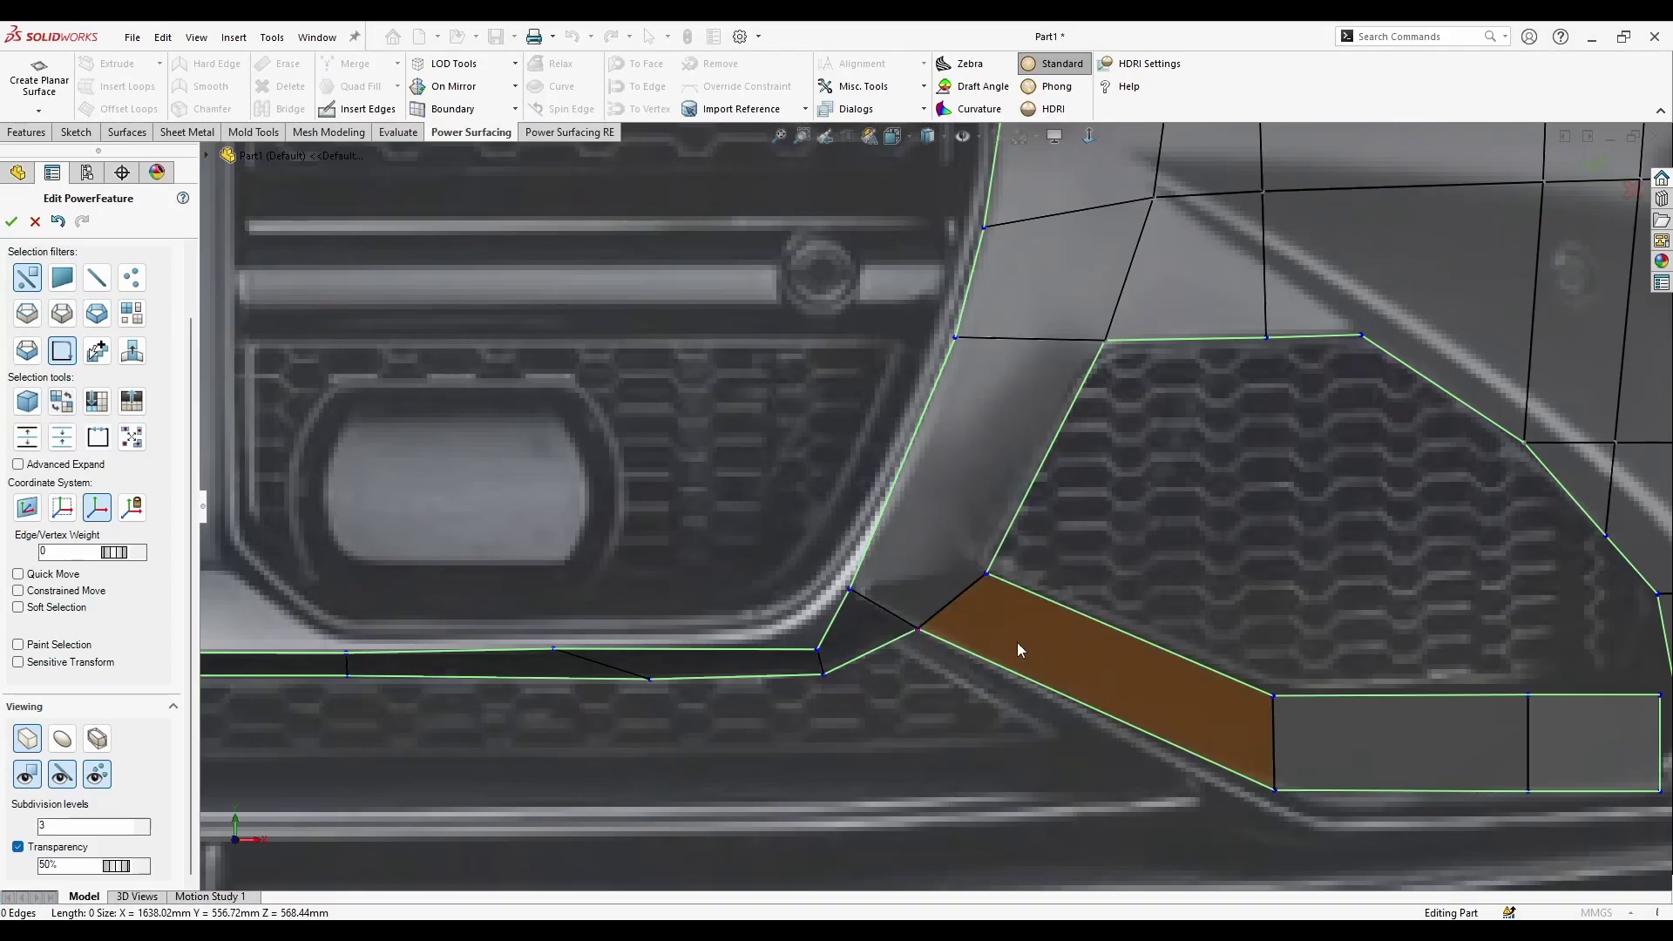
left_click(1020, 649)
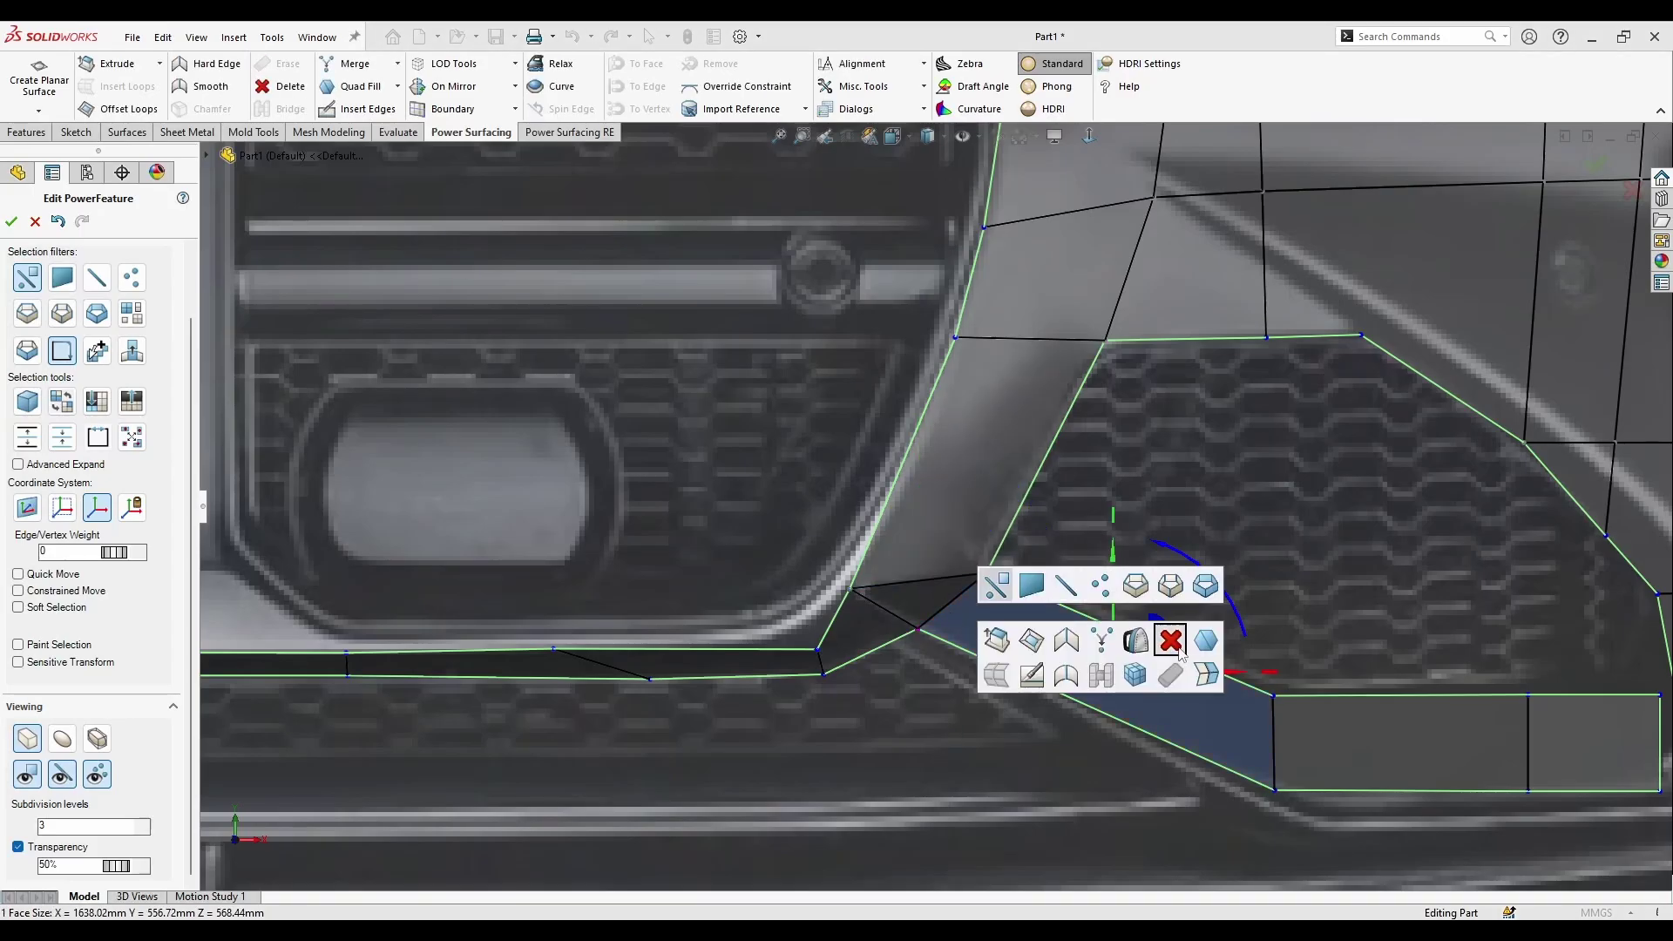
key("Delete")
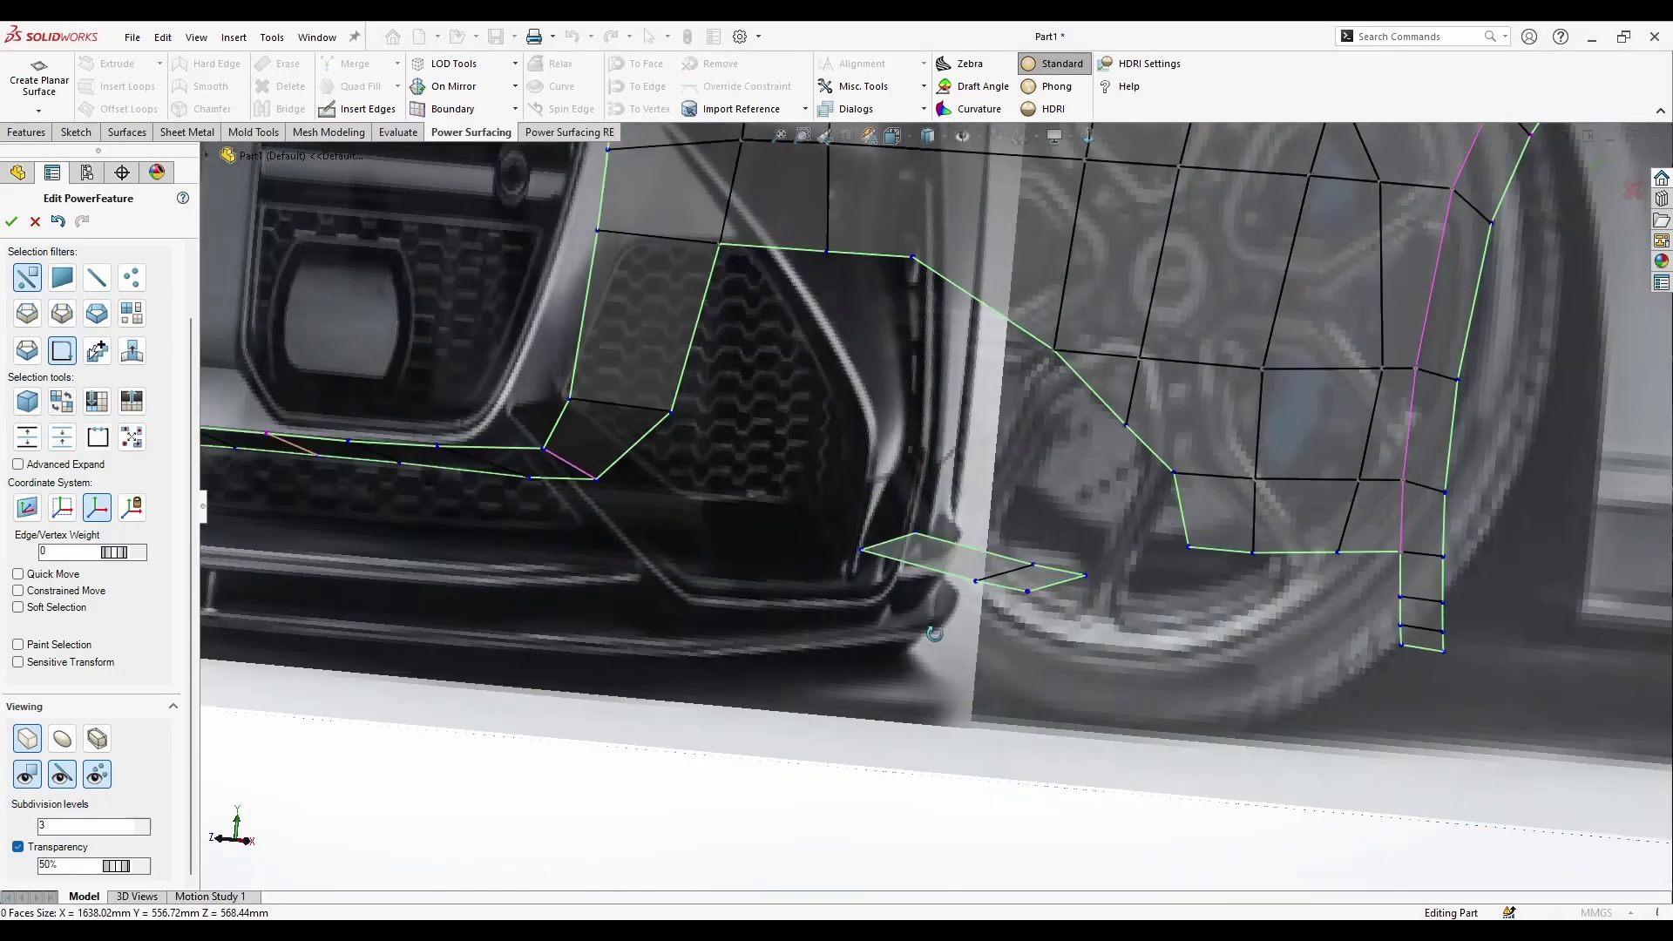
- Select lower edges along the side intake to prepare inserting another edge
middle_click_drag(934, 634, 897, 575)
left_click(888, 535)
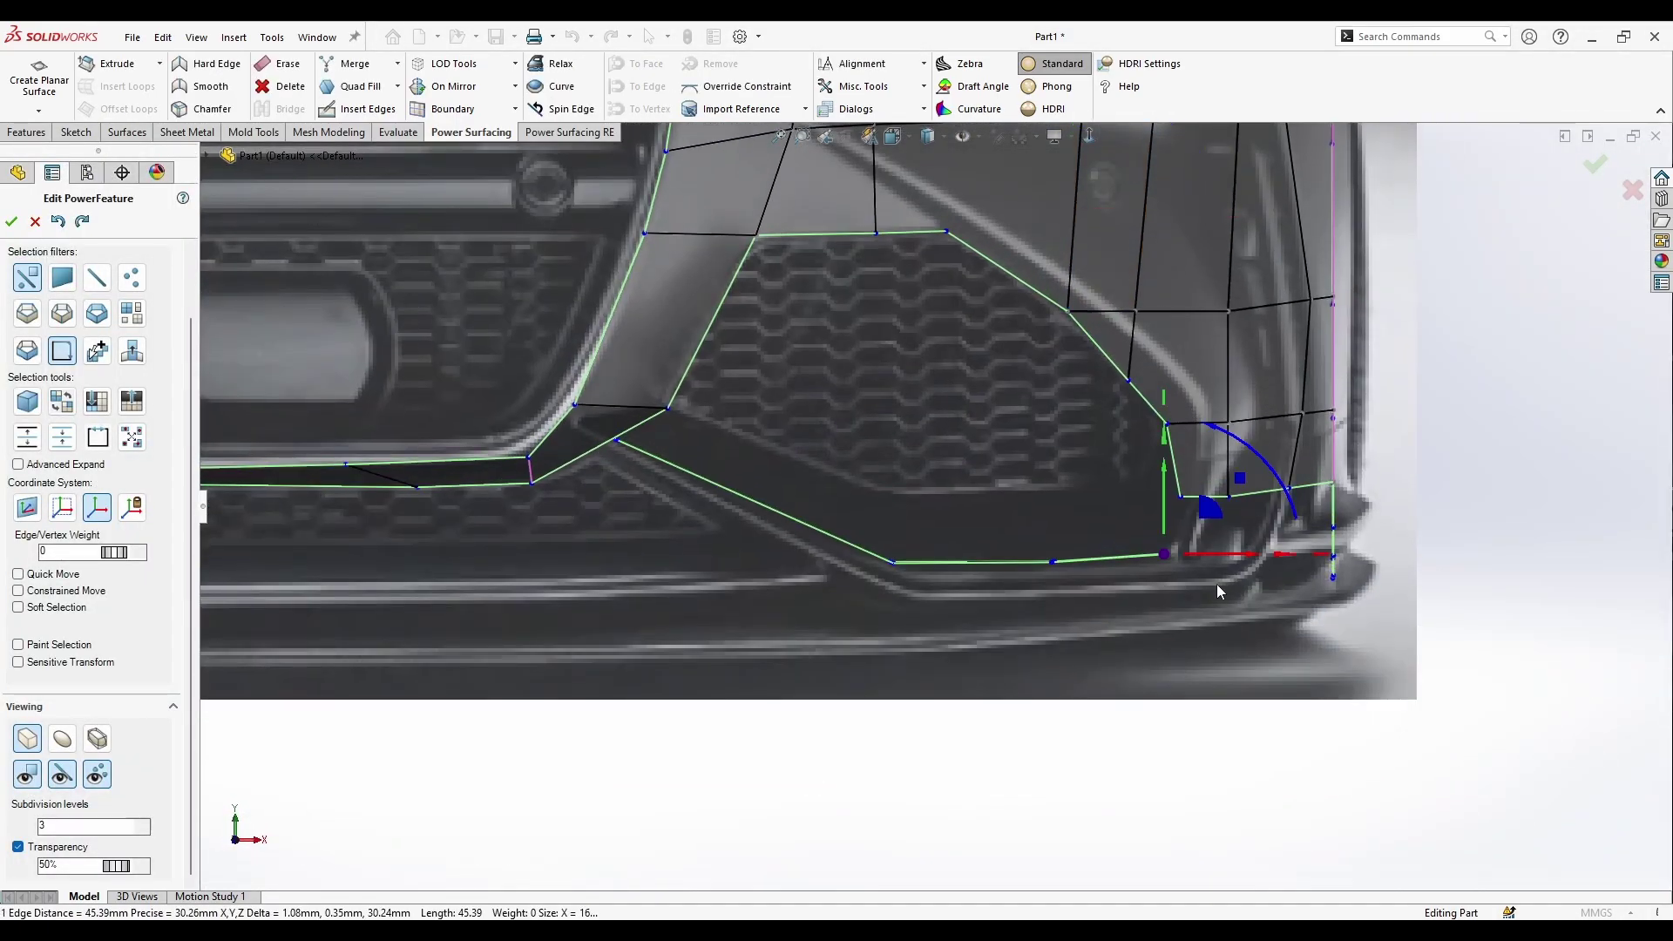
left_click(1220, 495)
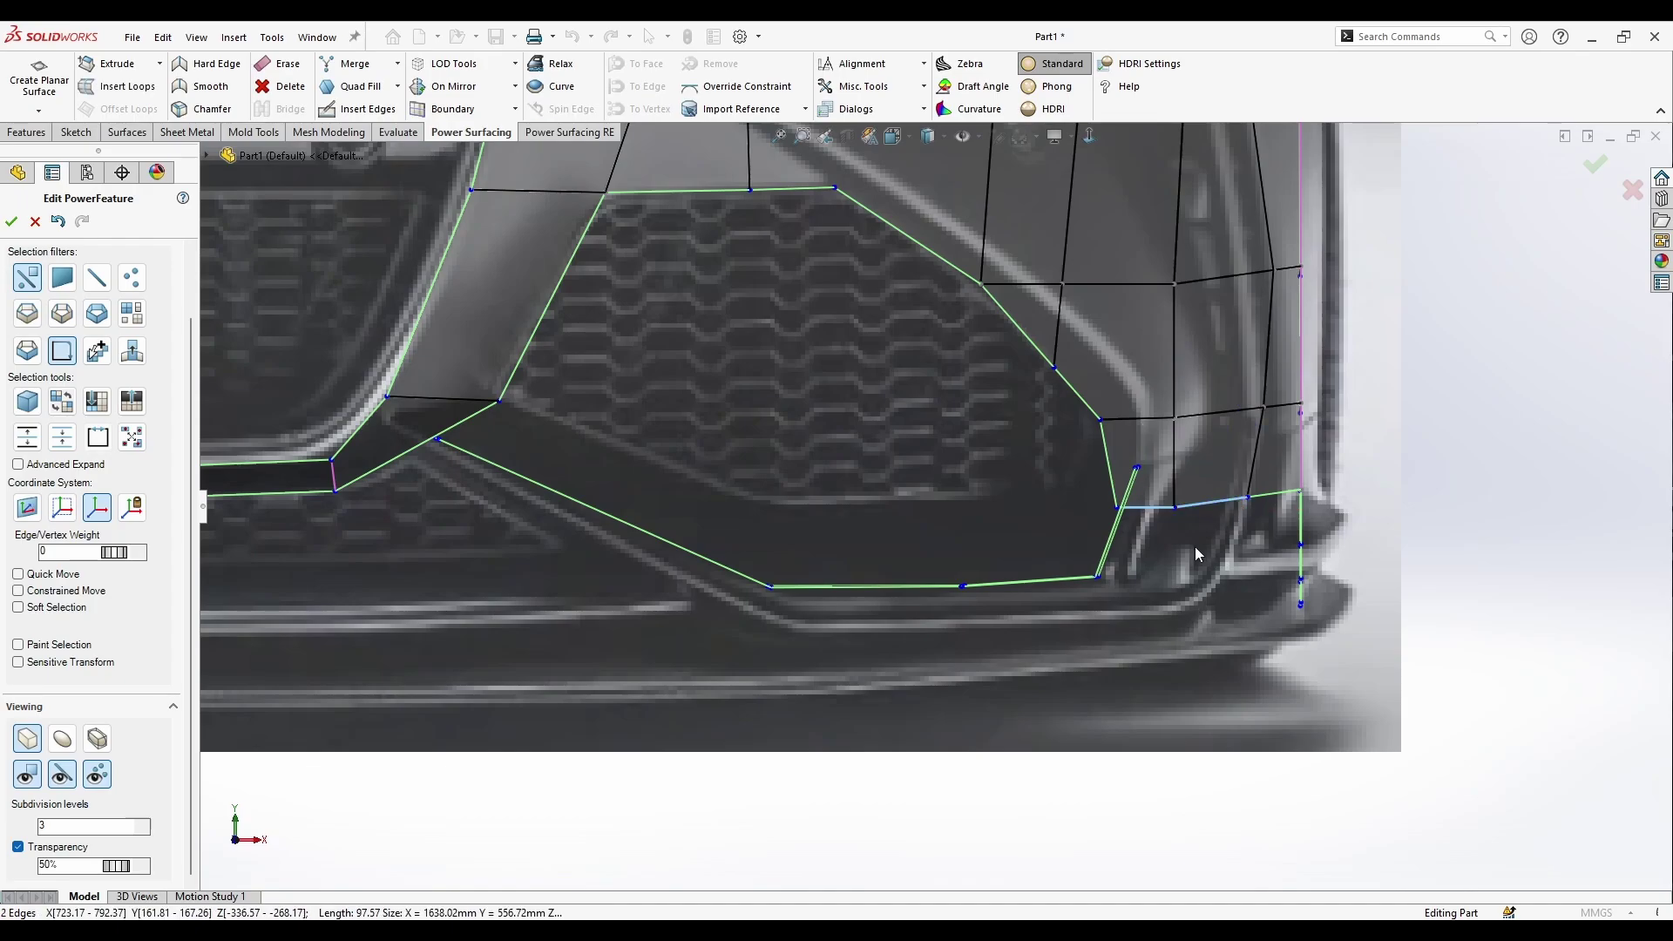
middle_click_drag(1233, 334, 1201, 436, "ctrl")
left_click(1201, 436)
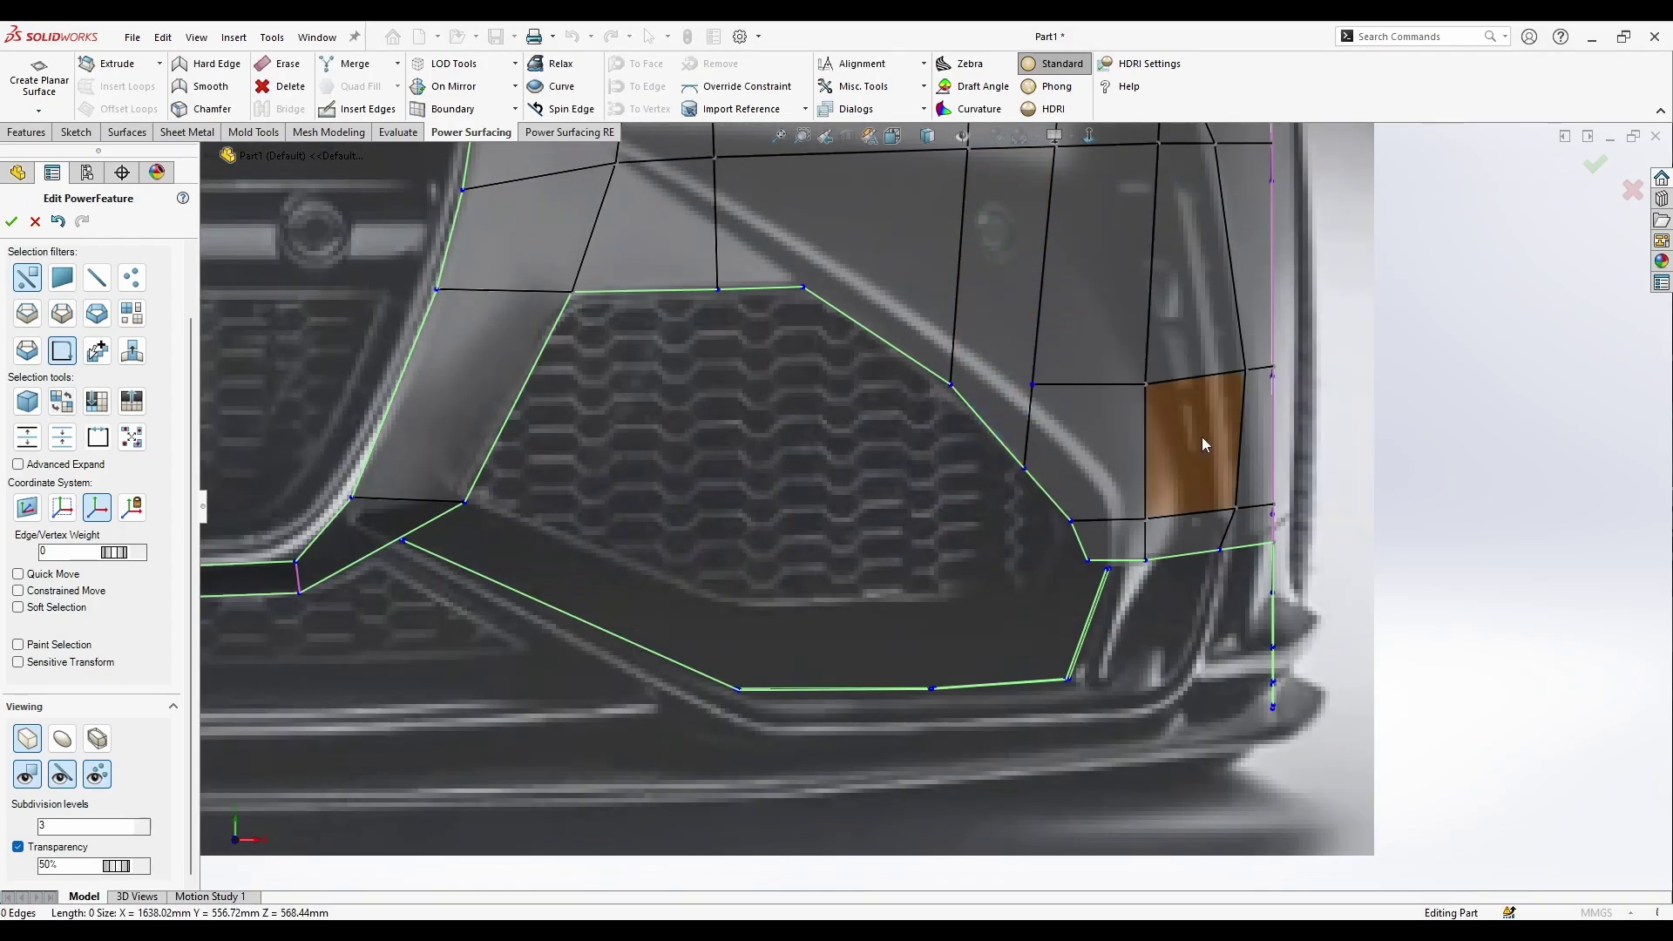
scroll(942, 426, "up", 5)
scroll(861, 383, "down", 4)
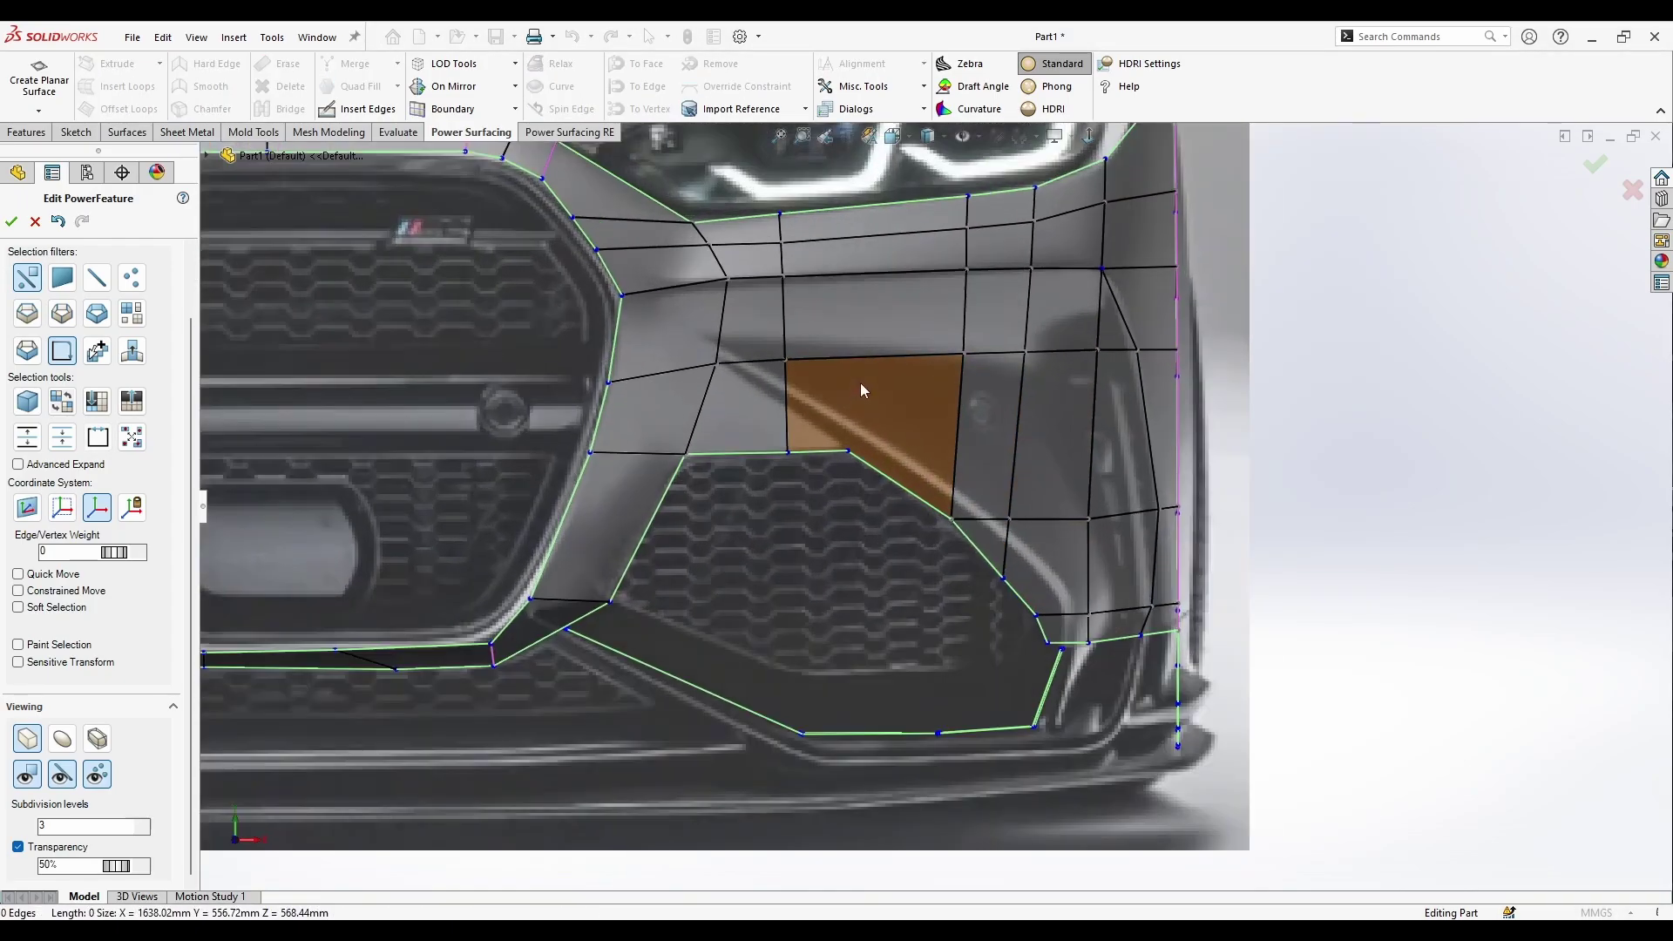
- Select a vertex on the bumper corner beside the side intake
left_click(1088, 520)
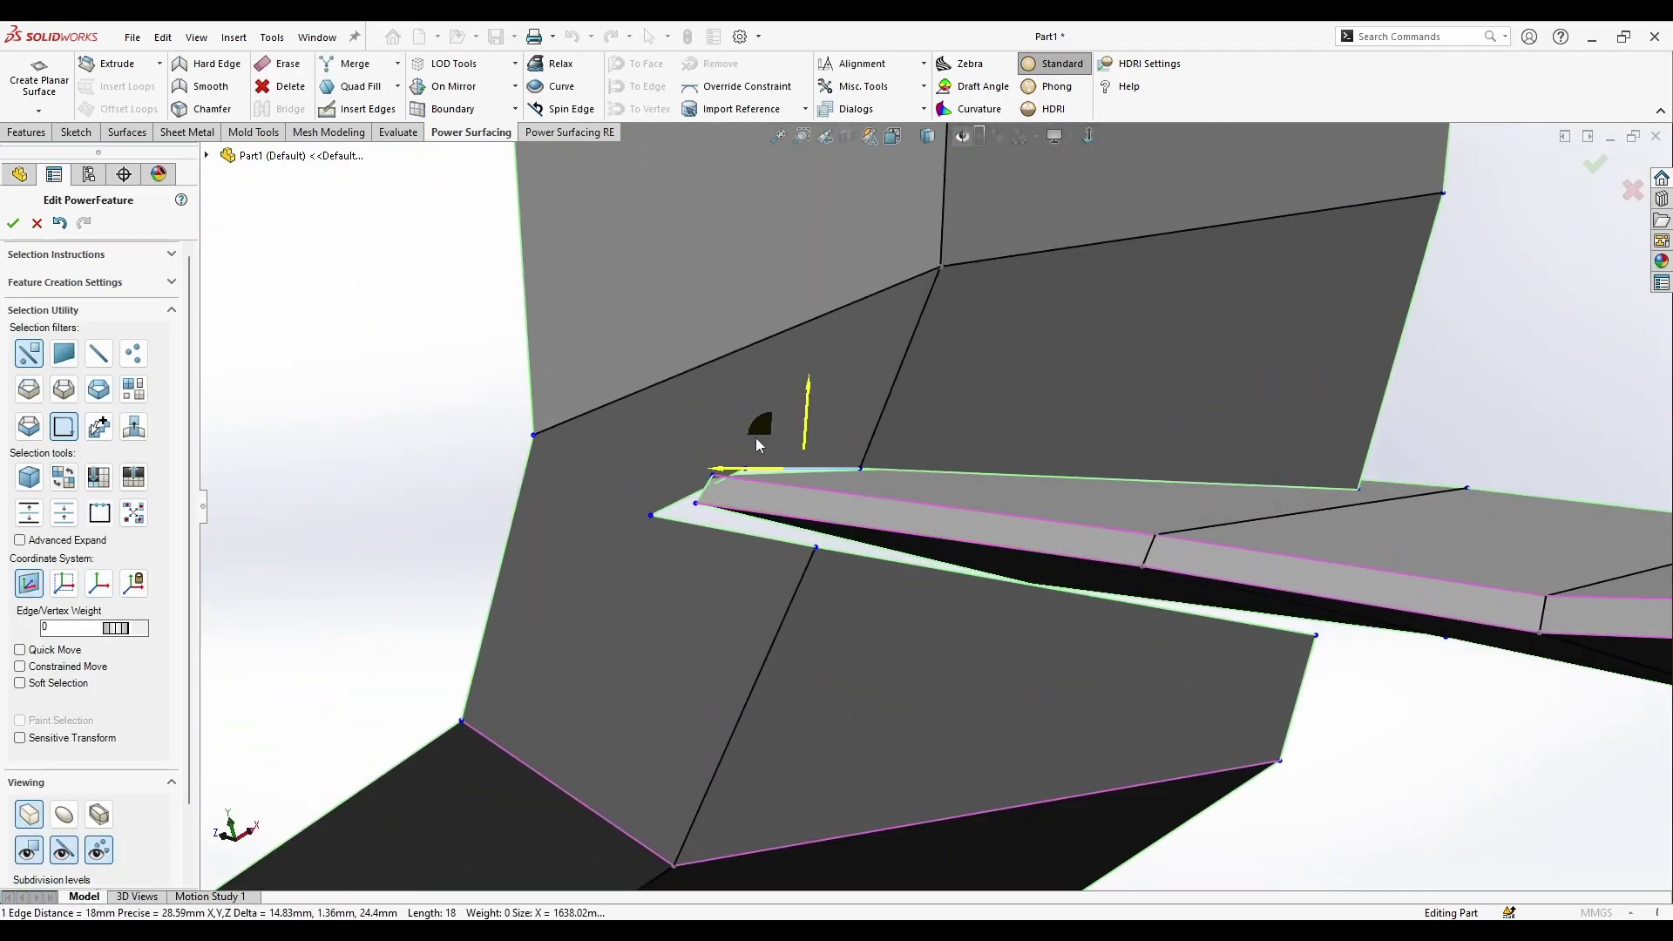
- Select a bumper corner face and switch the display to the control cage view
left_click(755, 438)
middle_click_drag(824, 442, 646, 570)
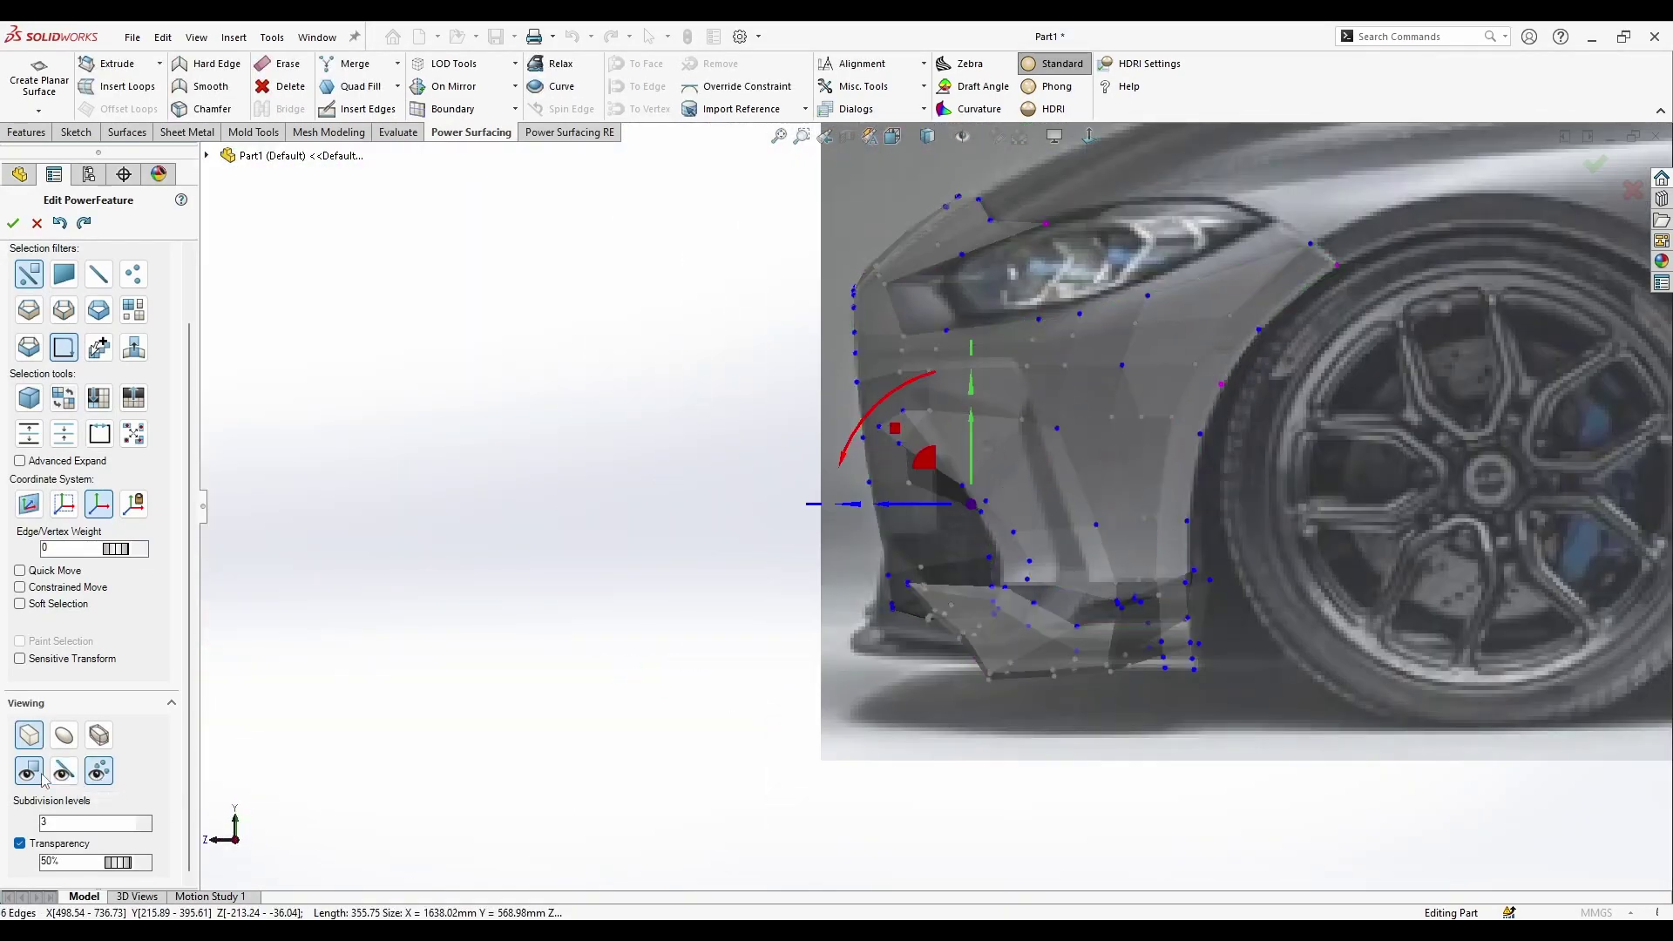
left_click(64, 771)
scroll(882, 524, "down", 3)
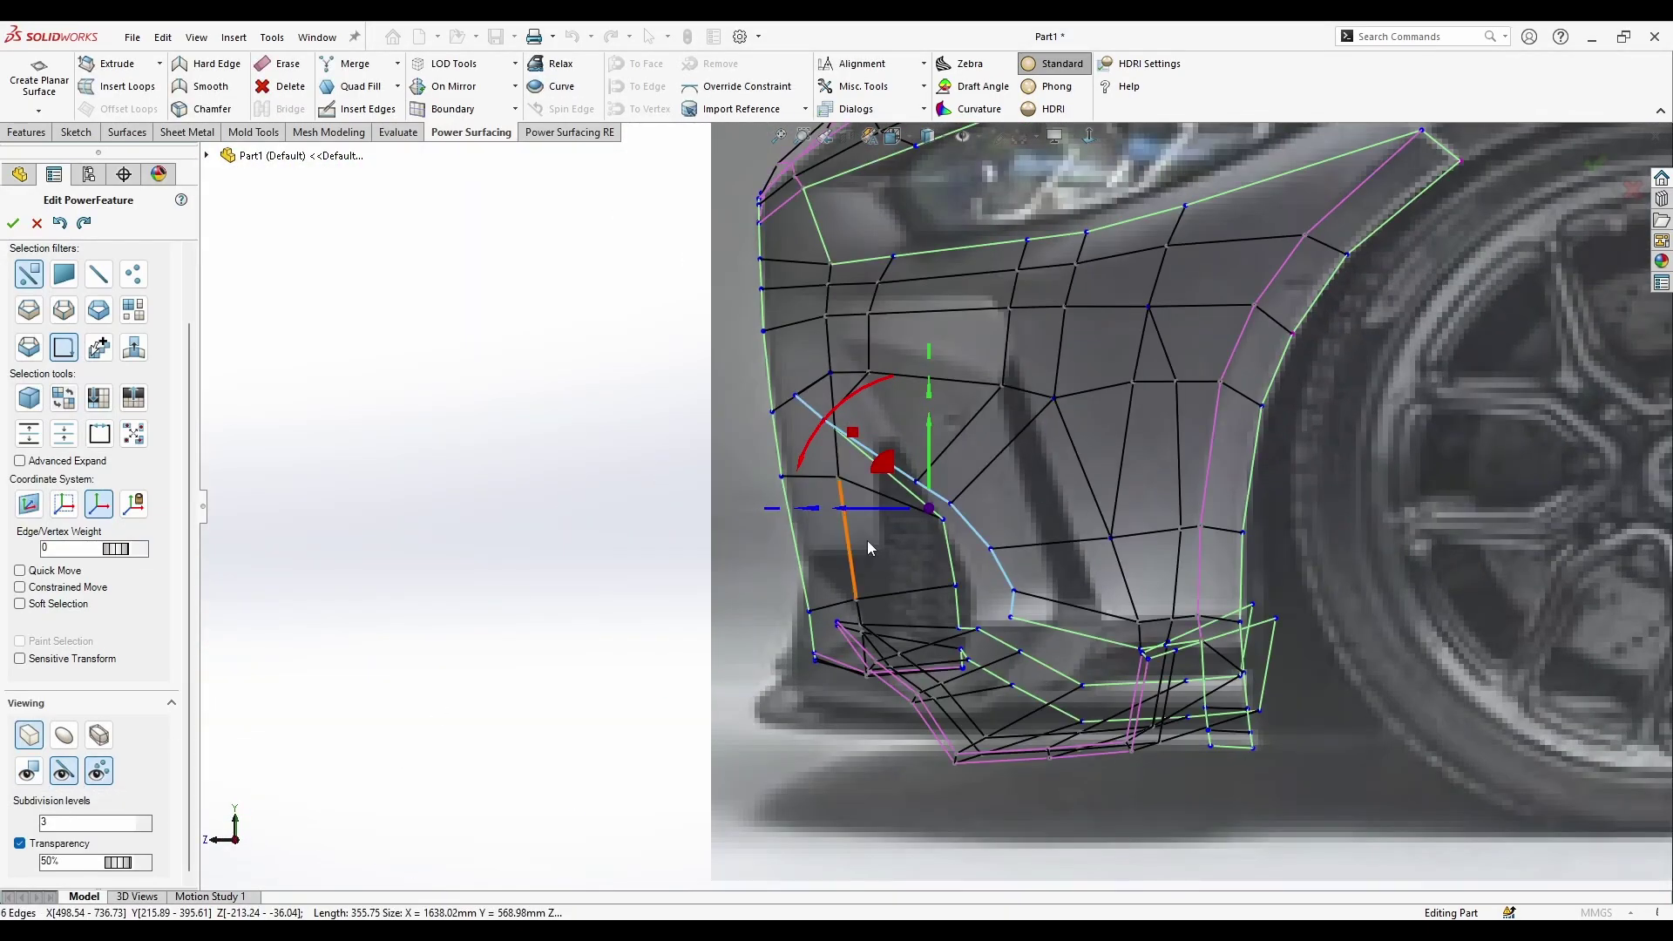
scroll(882, 524, "down", 2)
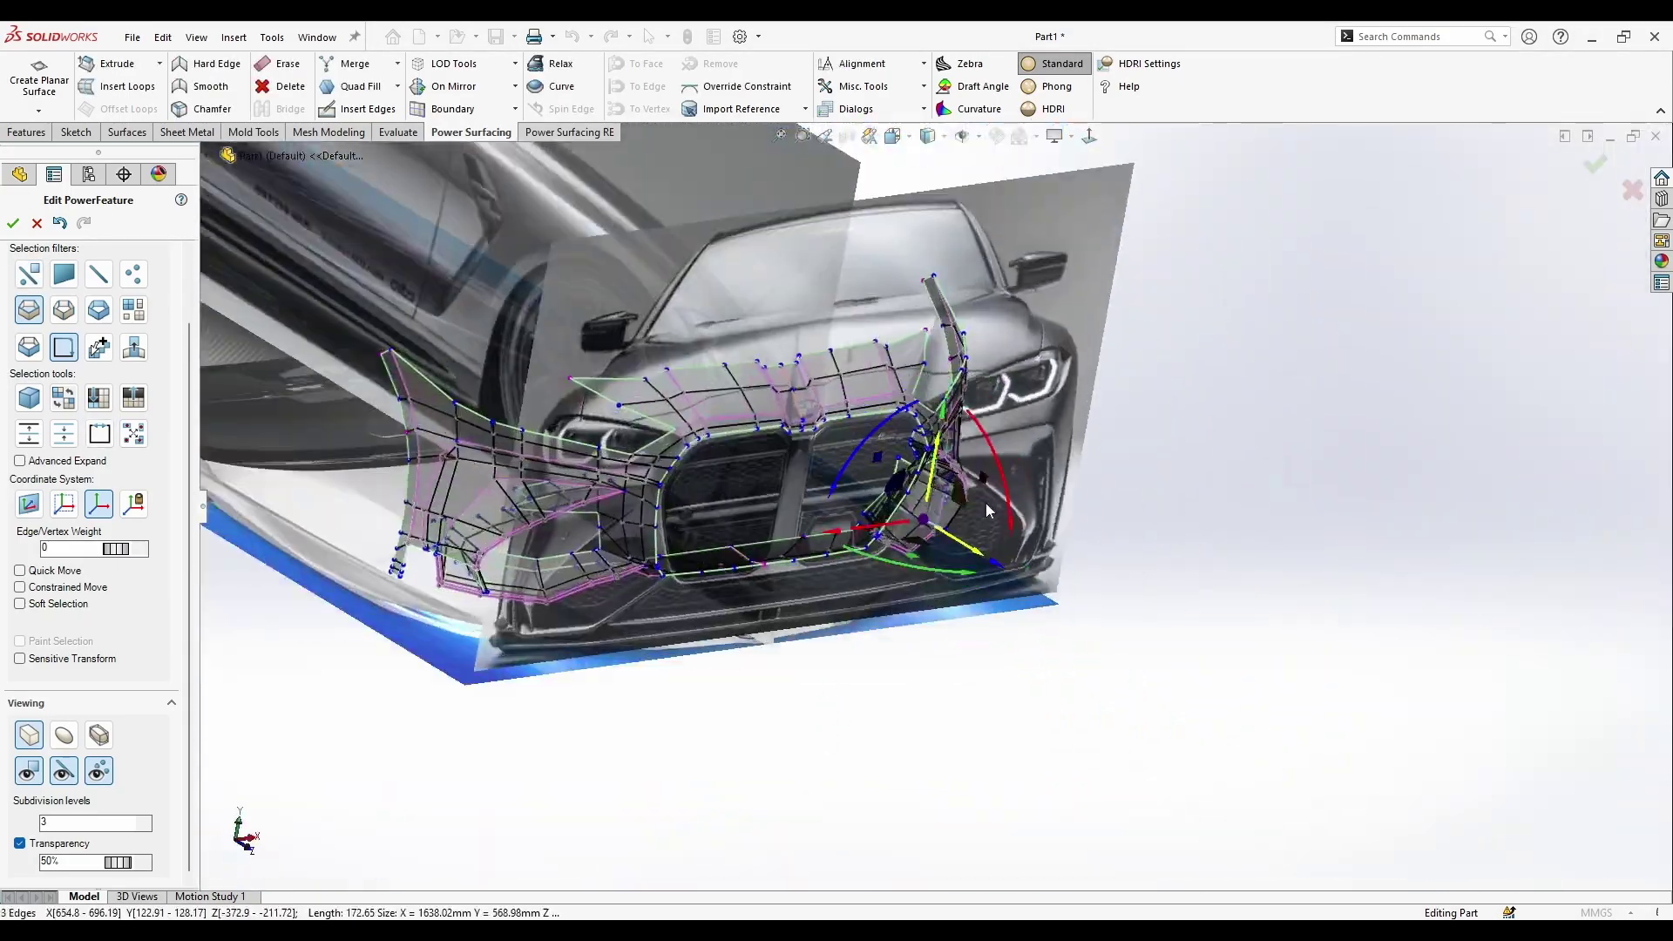
- Orbit beneath the bumper to view the corner's underside
middle_click_drag(986, 504, 630, 697)
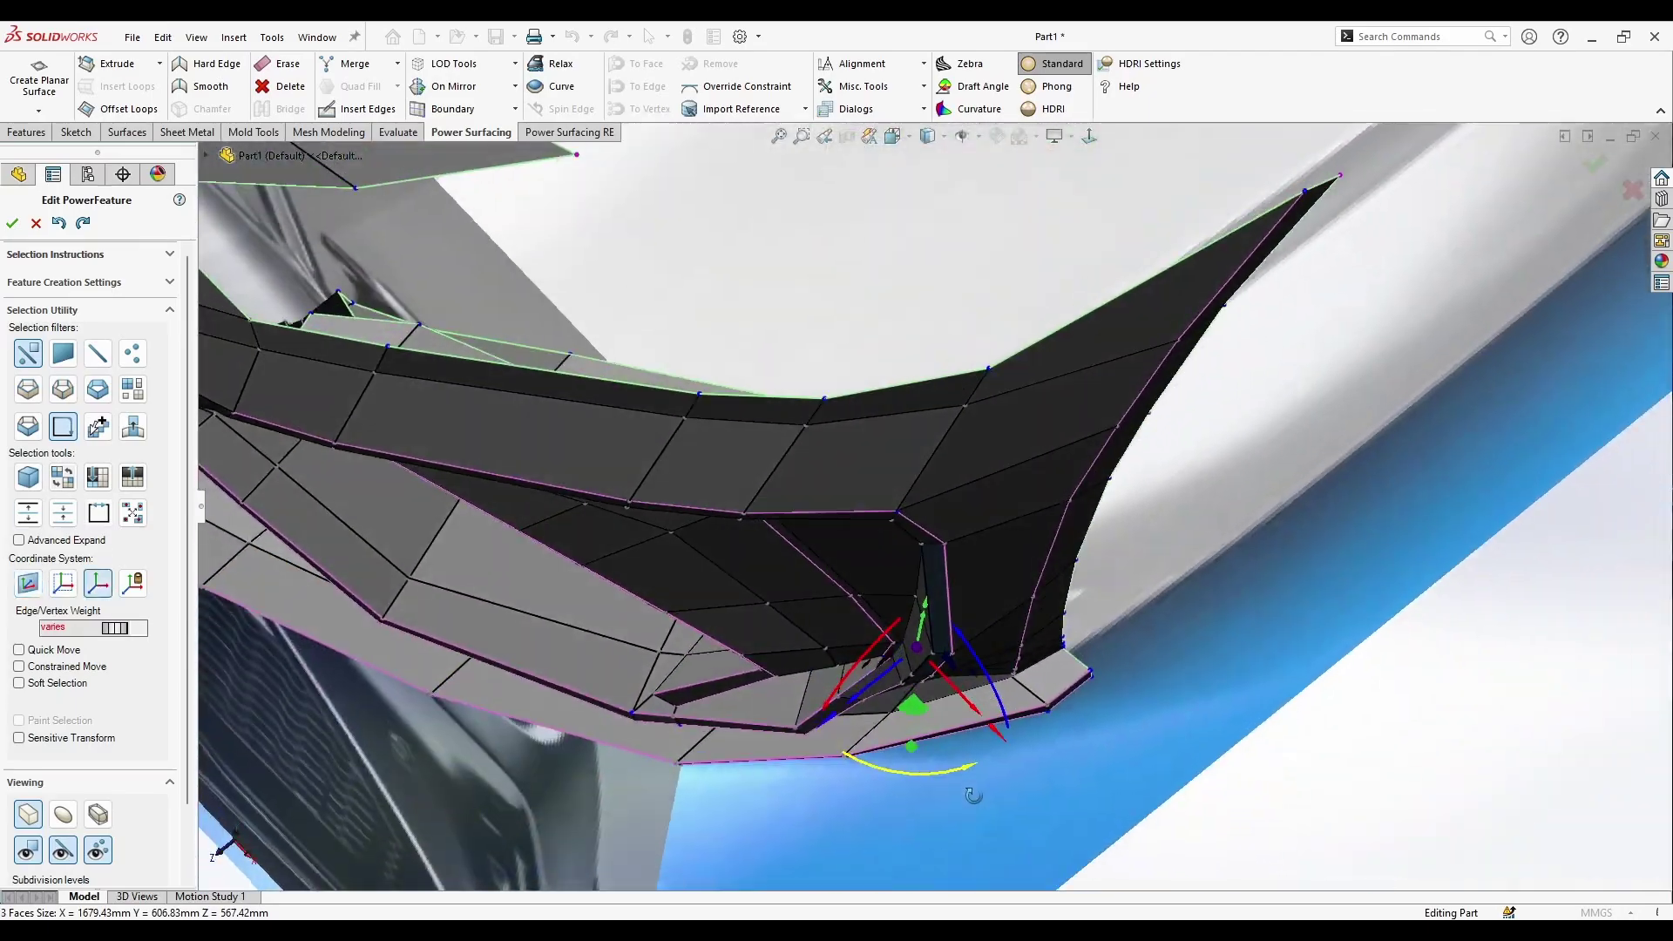
- Show the extra dialog options and start Insert Edges on the grille-corner cage
left_click(923, 109)
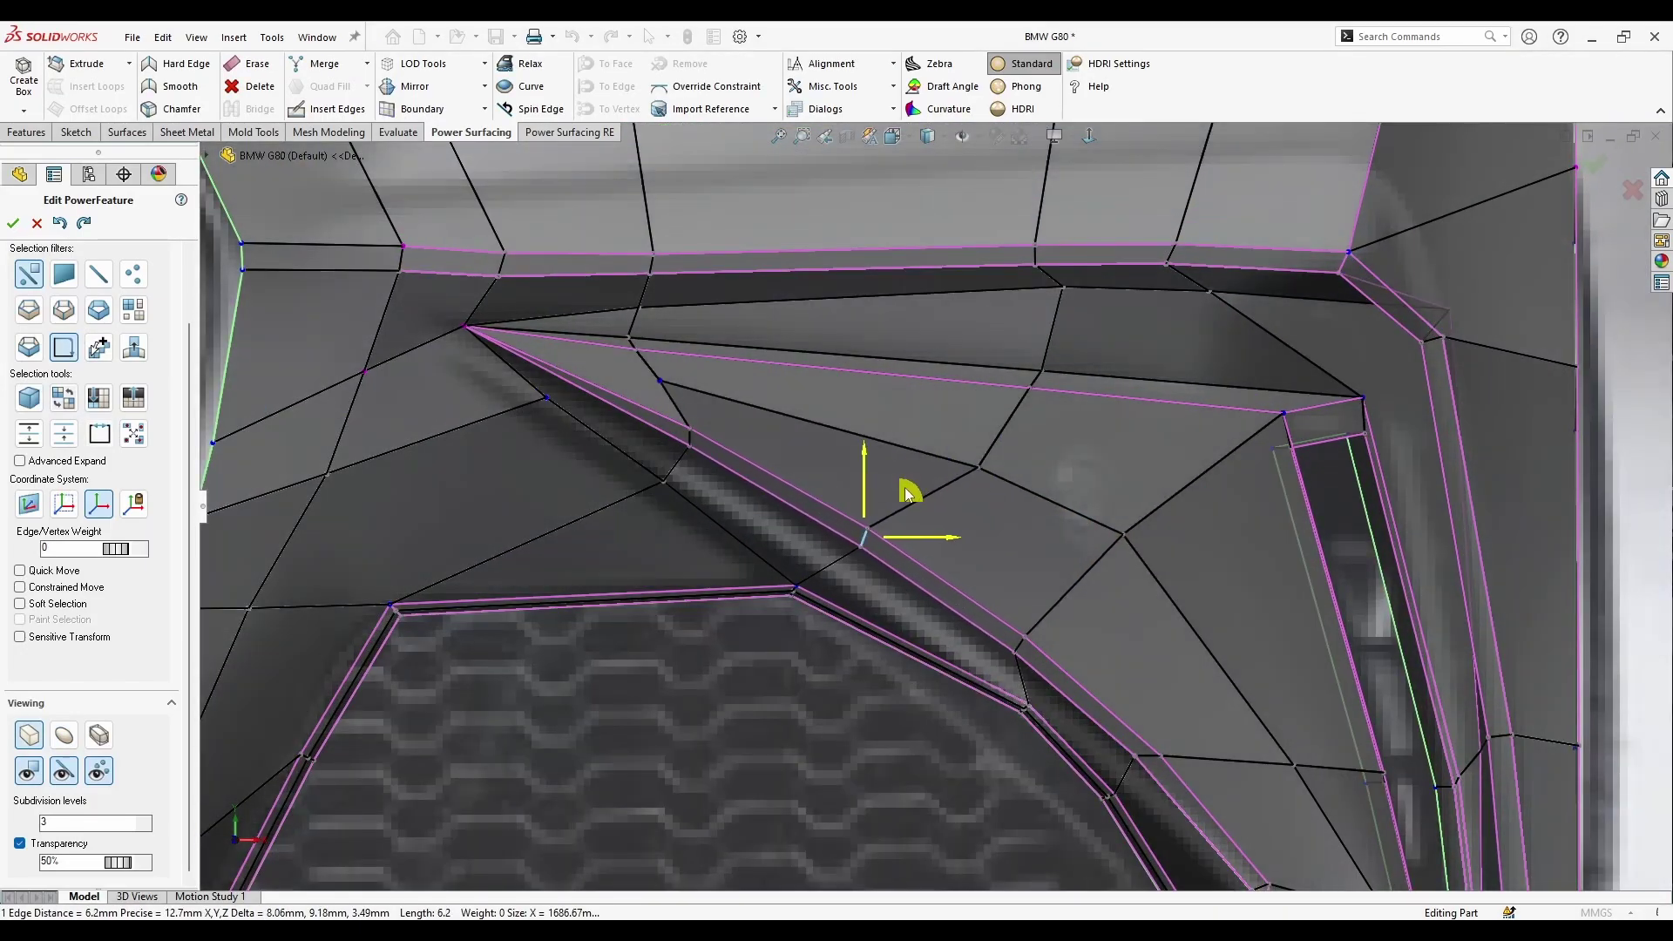
left_click(333, 111)
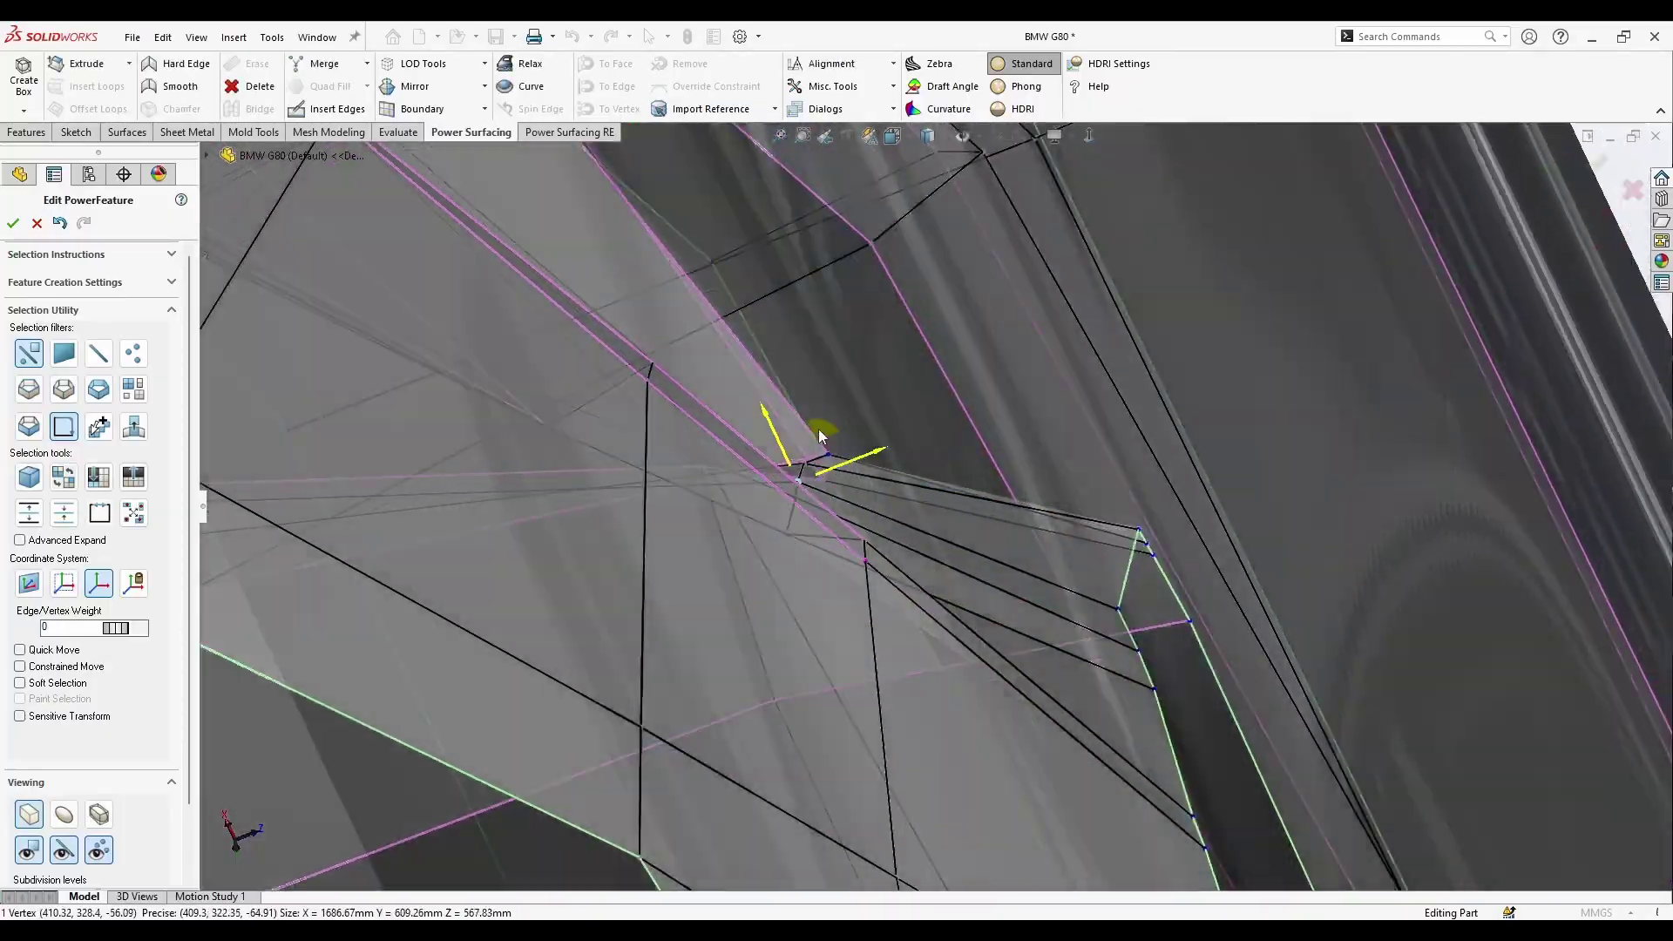
- Inspect the right intake corner, undo the last vertex move and turn off Soft Selection
middle_click_drag(819, 435, 886, 699)
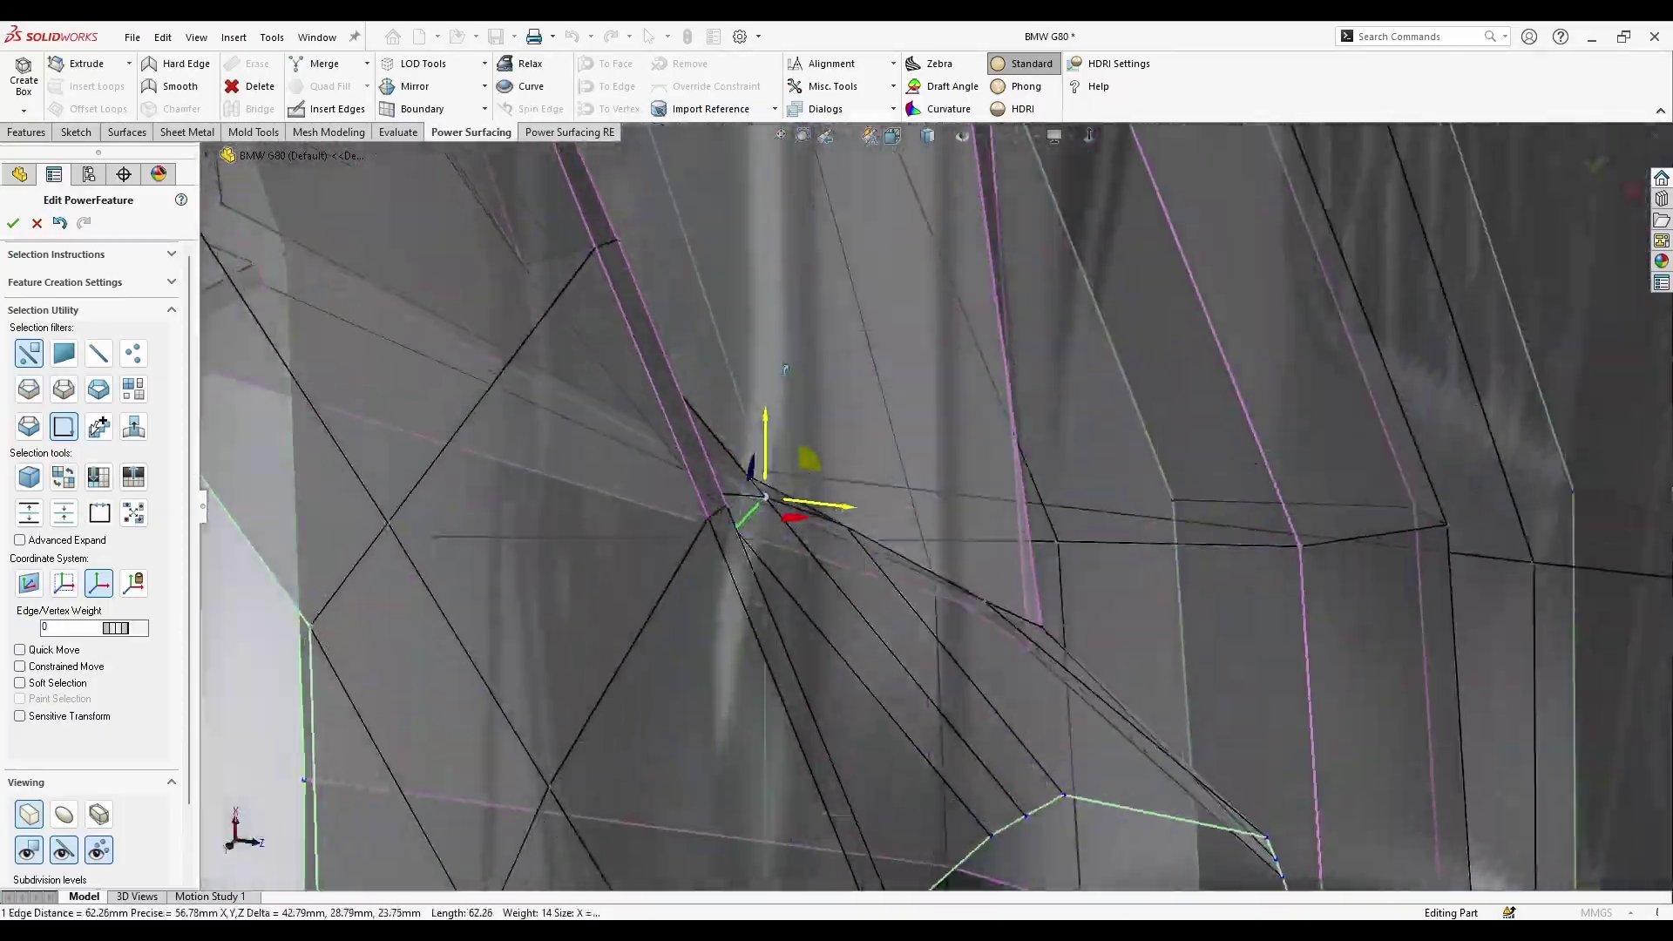
middle_click_drag(793, 503, 933, 634)
left_click(860, 529)
middle_click_drag(860, 530, 724, 359)
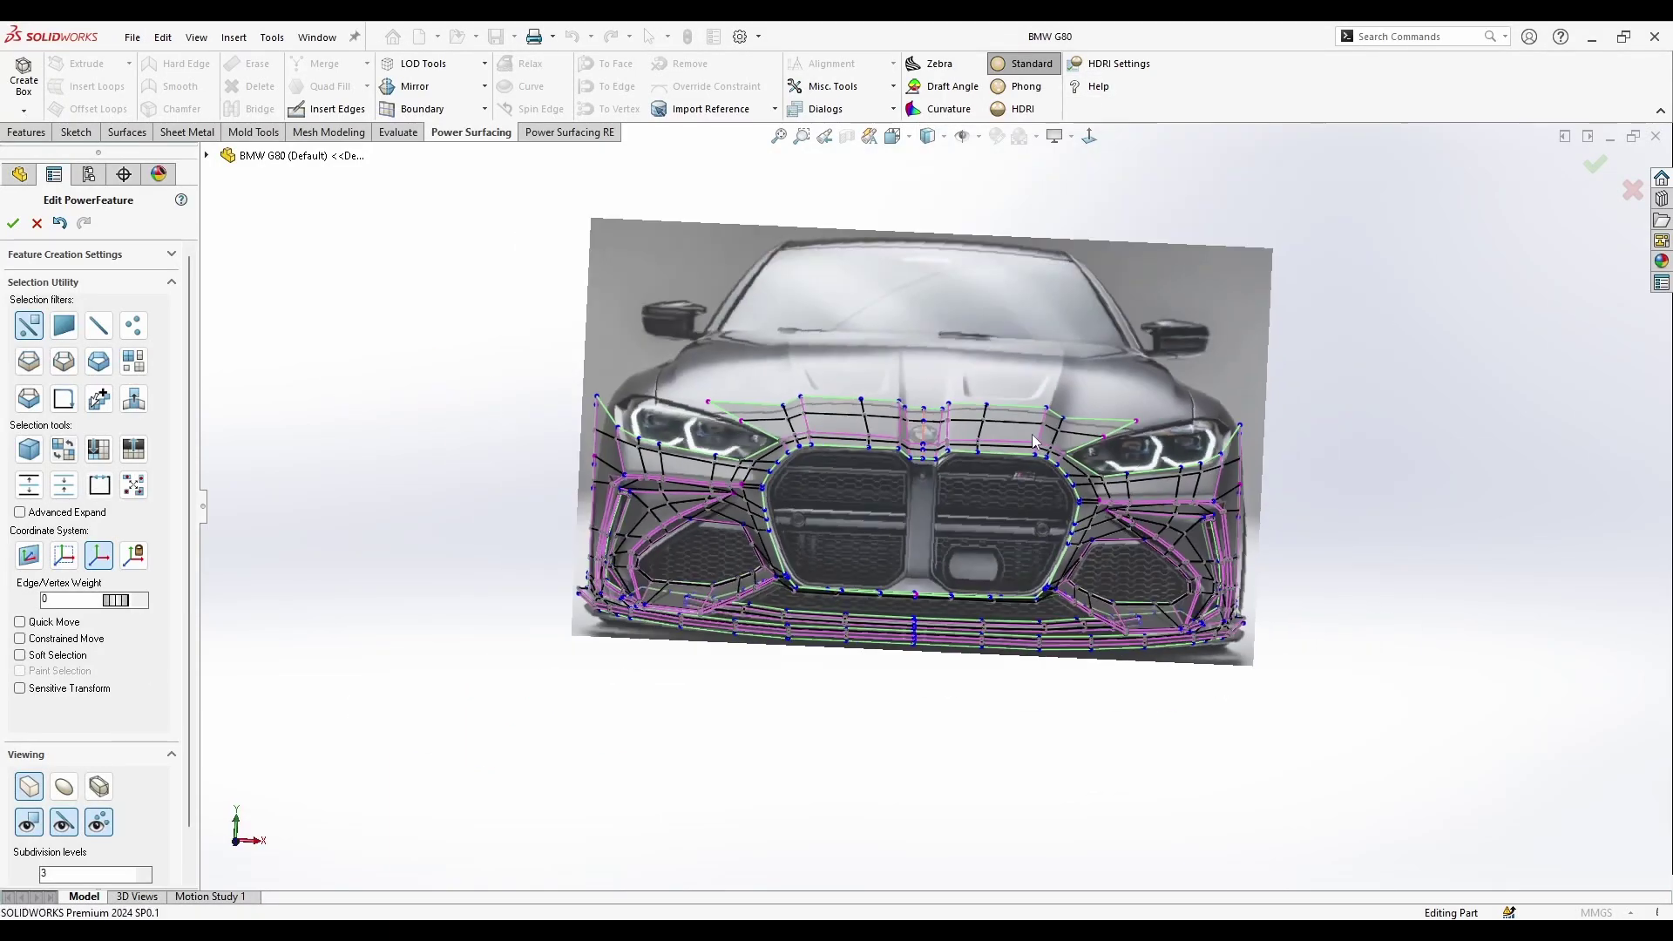
scroll(1032, 434, "down", 3)
scroll(959, 540, "down", 2)
scroll(1171, 507, "down", 2)
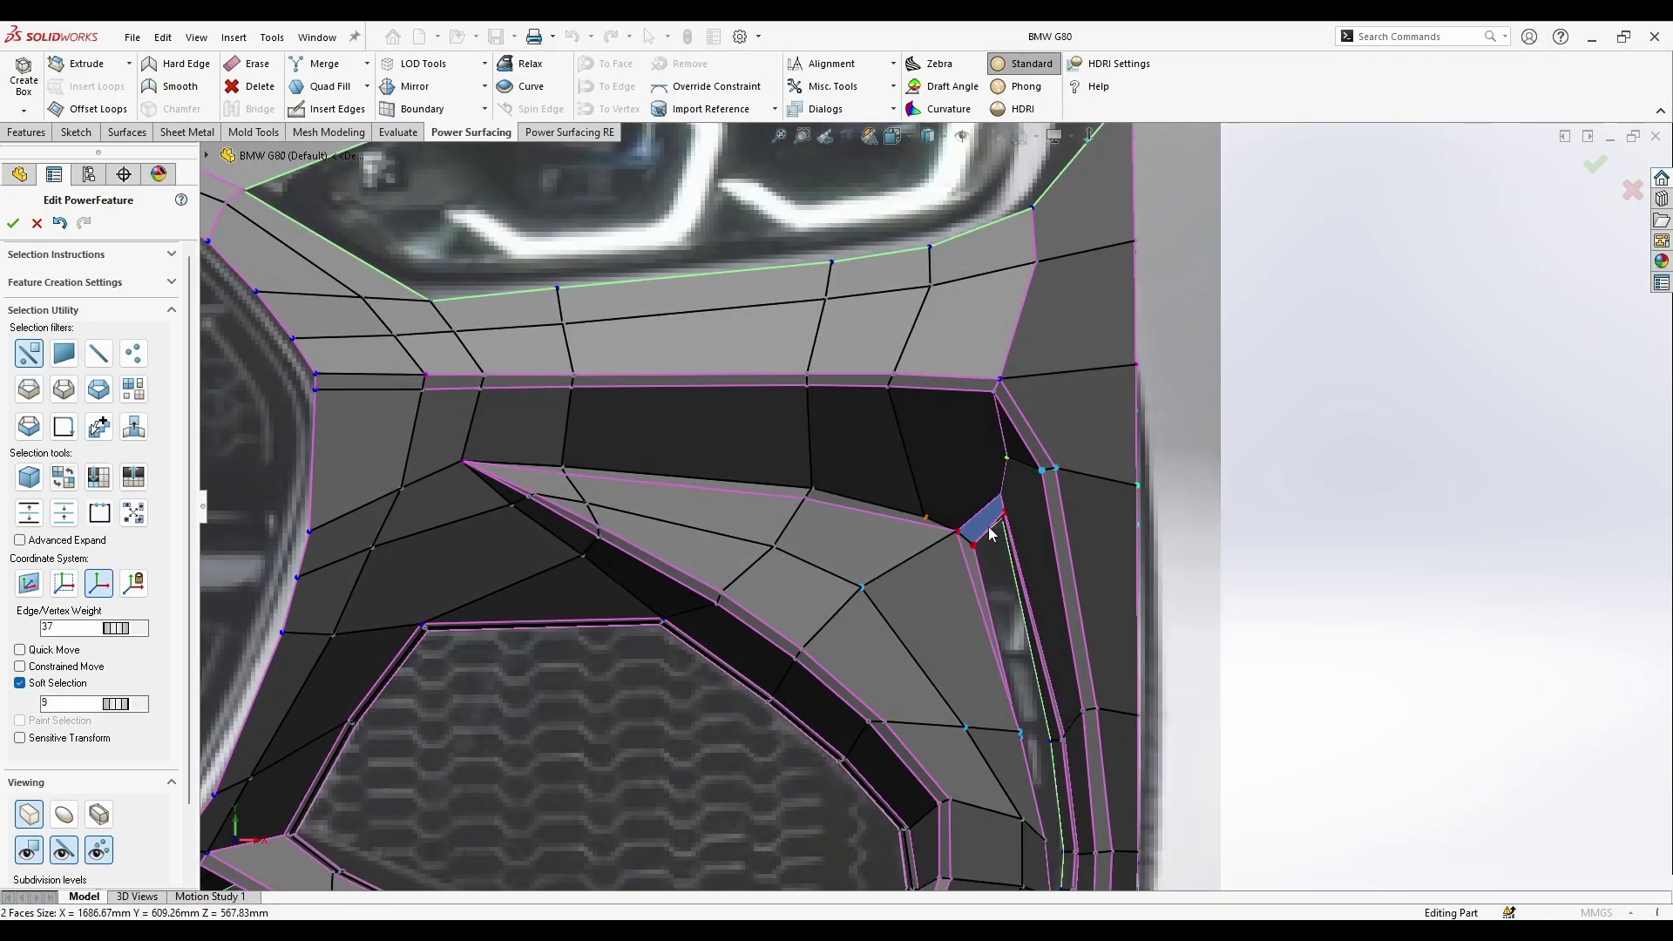
key("ctrl+z")
left_click(63, 685)
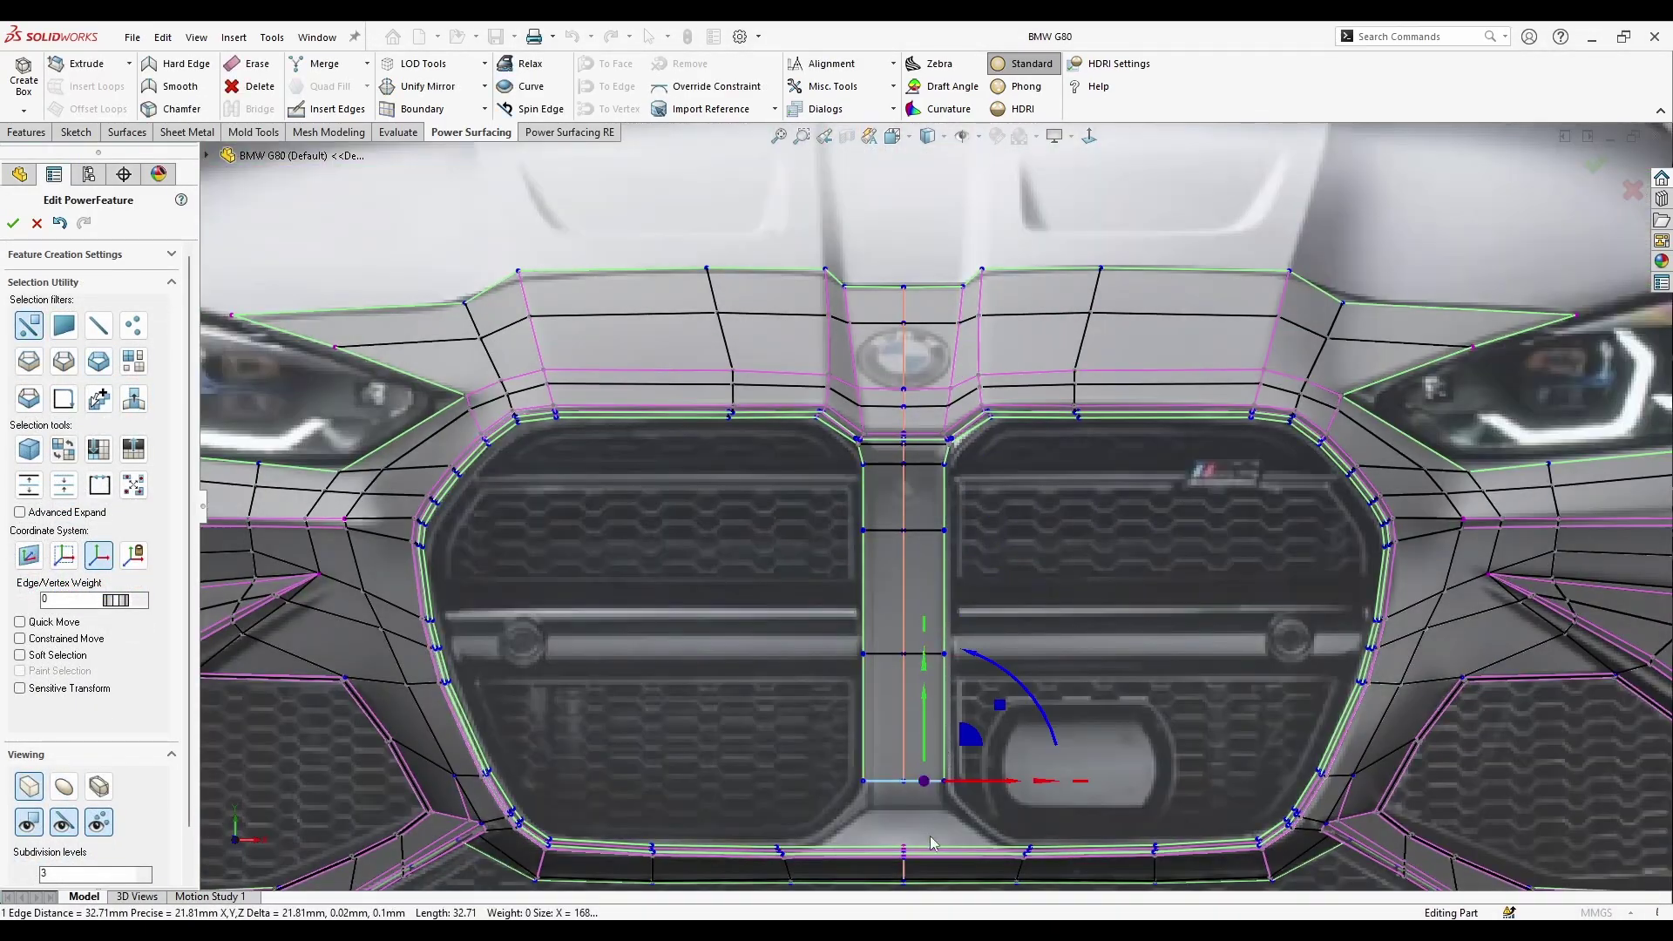
- Select the bottom edge of the central kidney grille cage to align with the reference photo
scroll(931, 842, "down", 3)
left_click(985, 804)
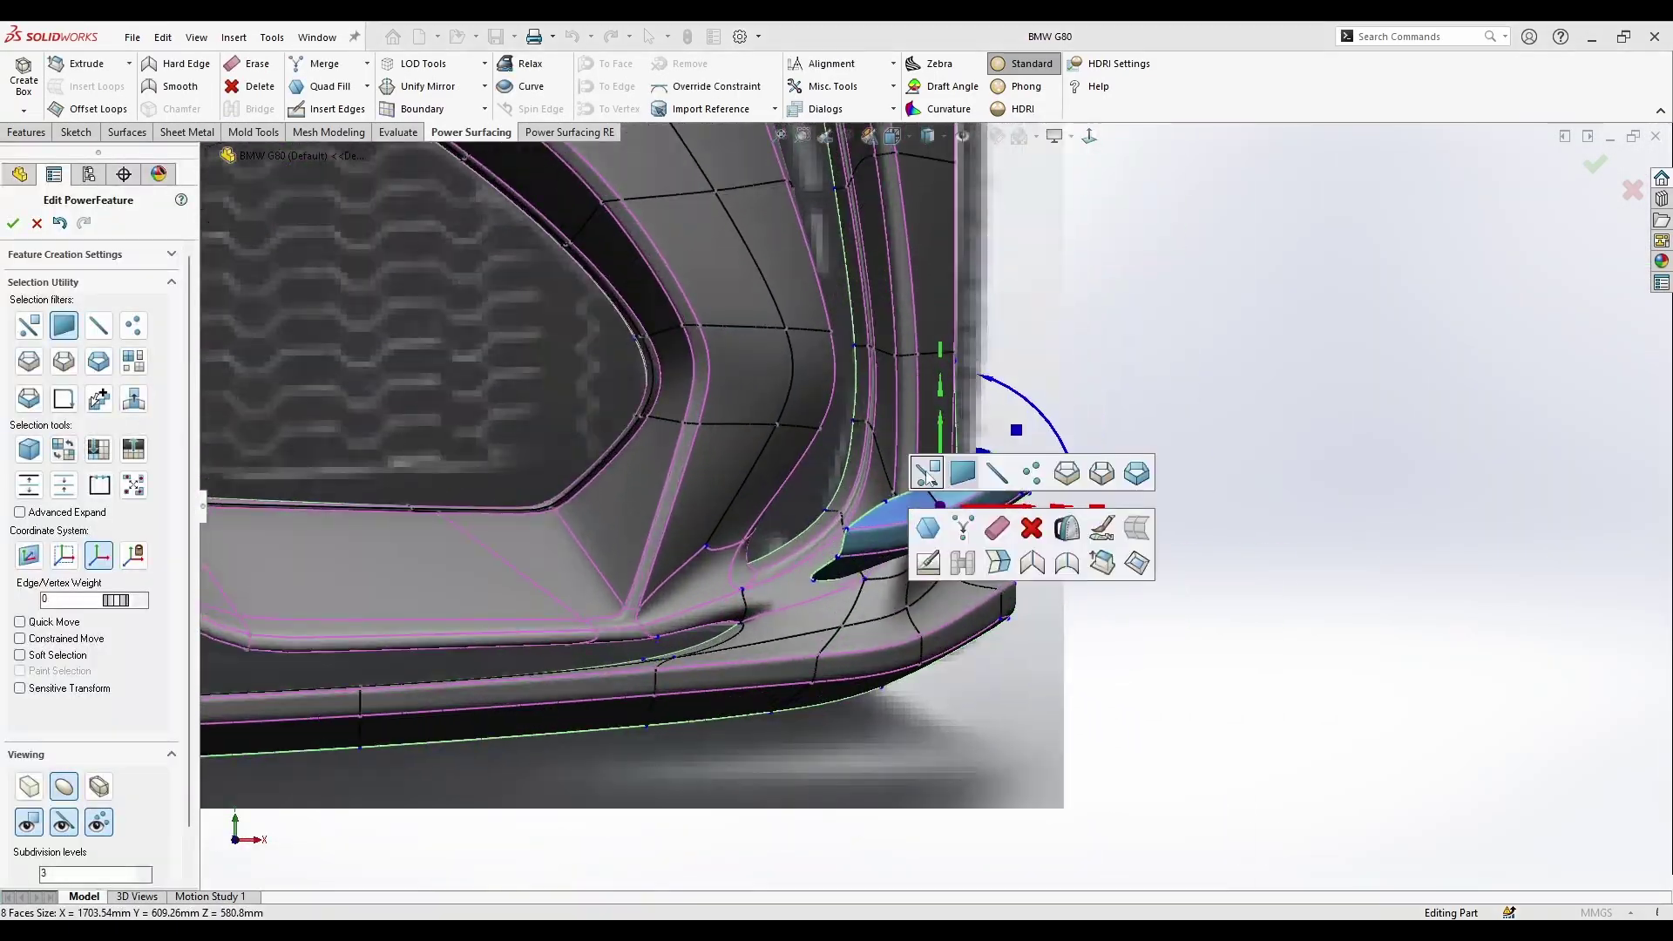
- Pick the three lower-corner lip edges and limit selection to edges only
left_click(927, 473)
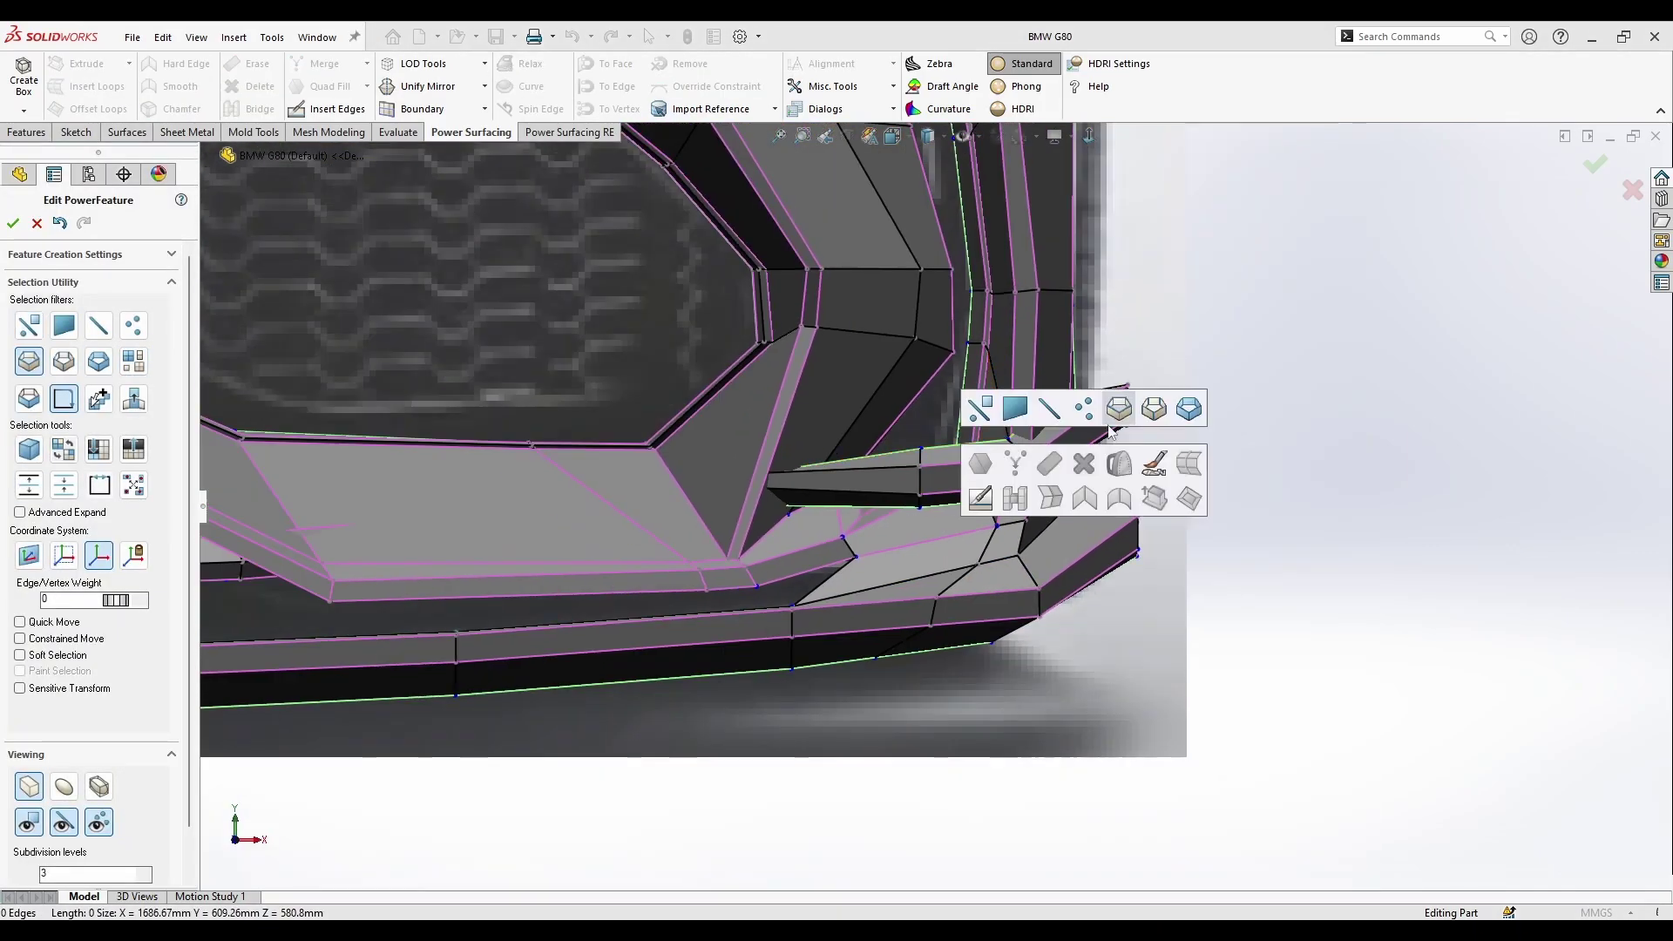
left_click(1062, 463)
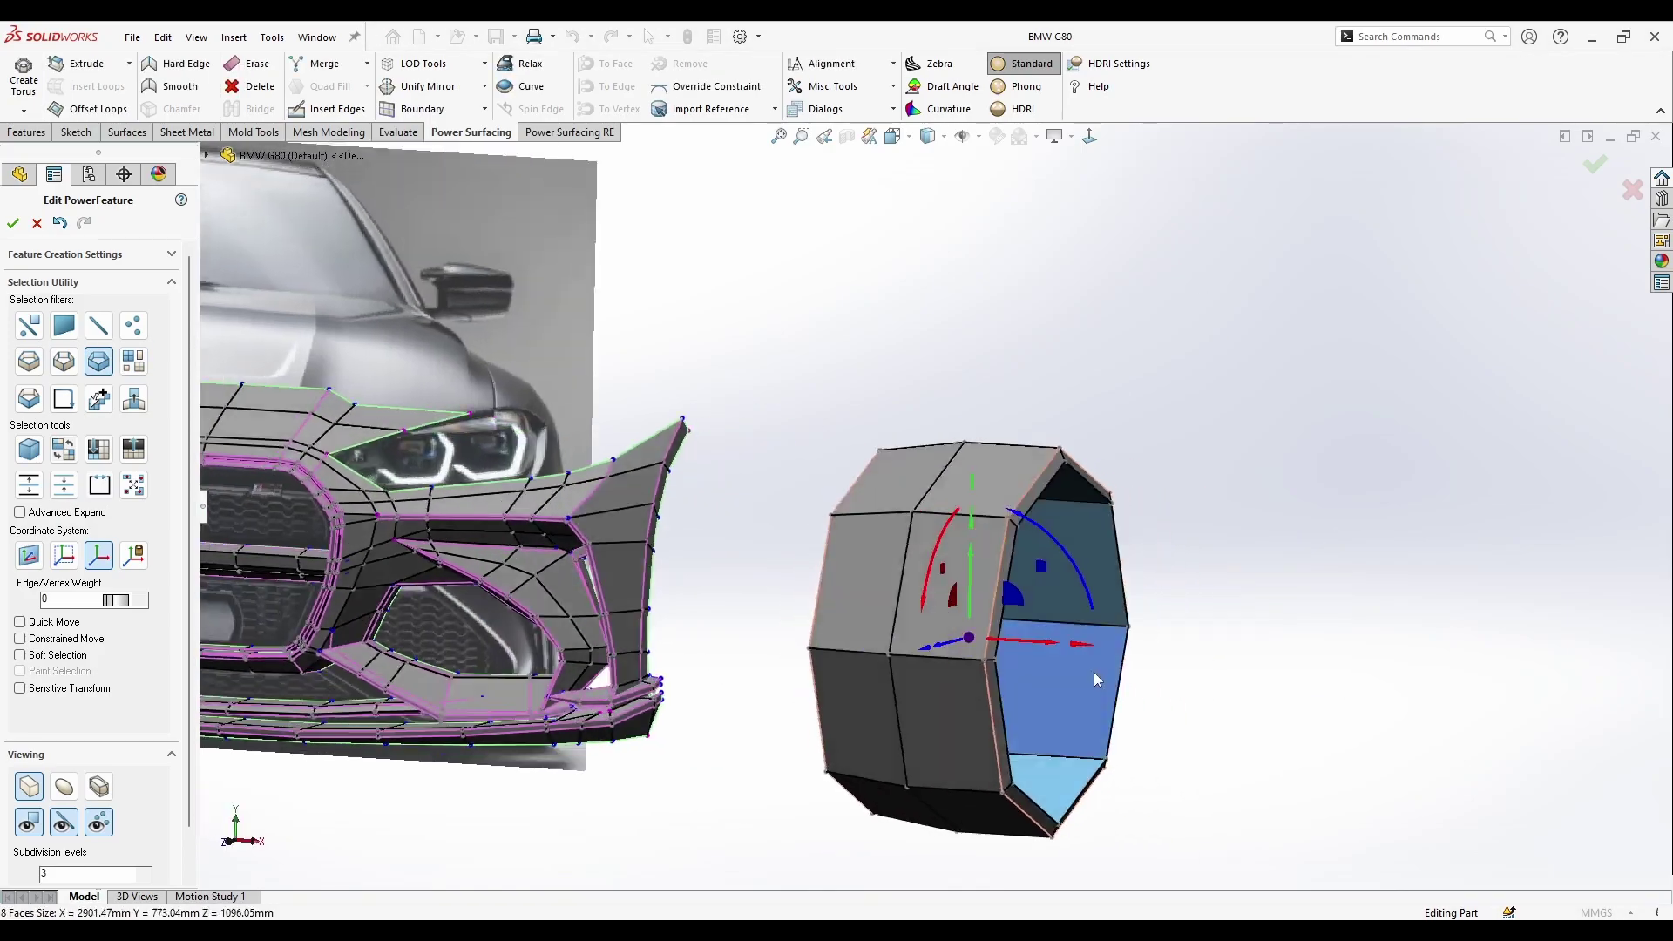
middle_click_drag(1113, 653, 1053, 706)
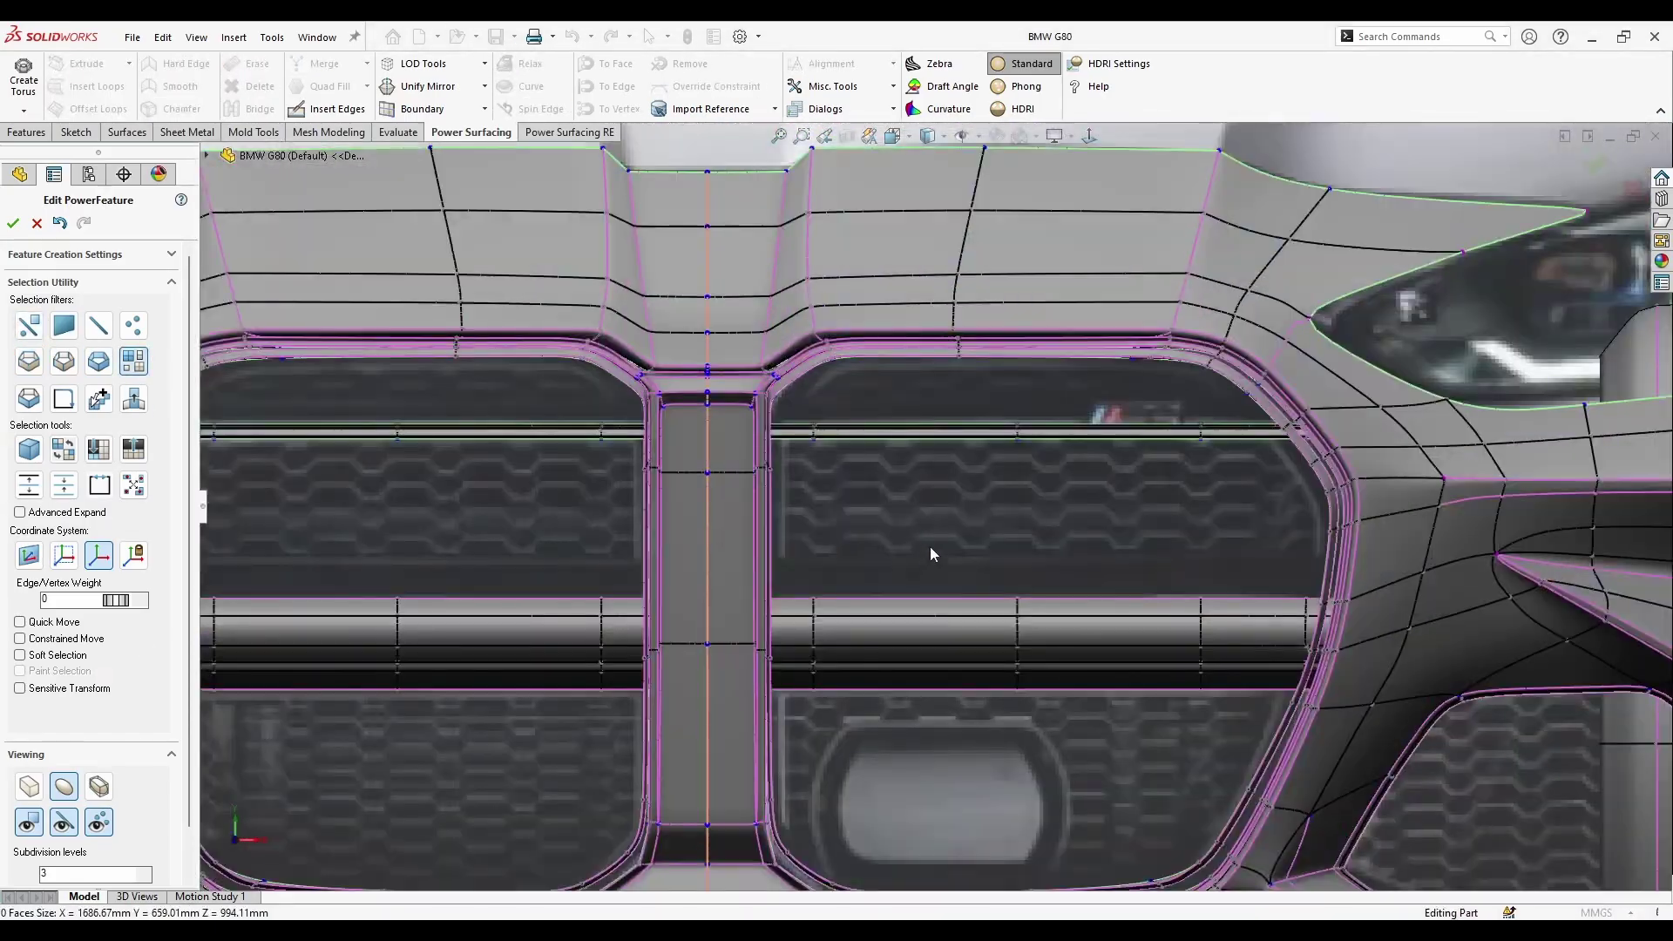
- Hide the side panel with F9 to widen the workspace for the zebra-stripe check
key("F9")
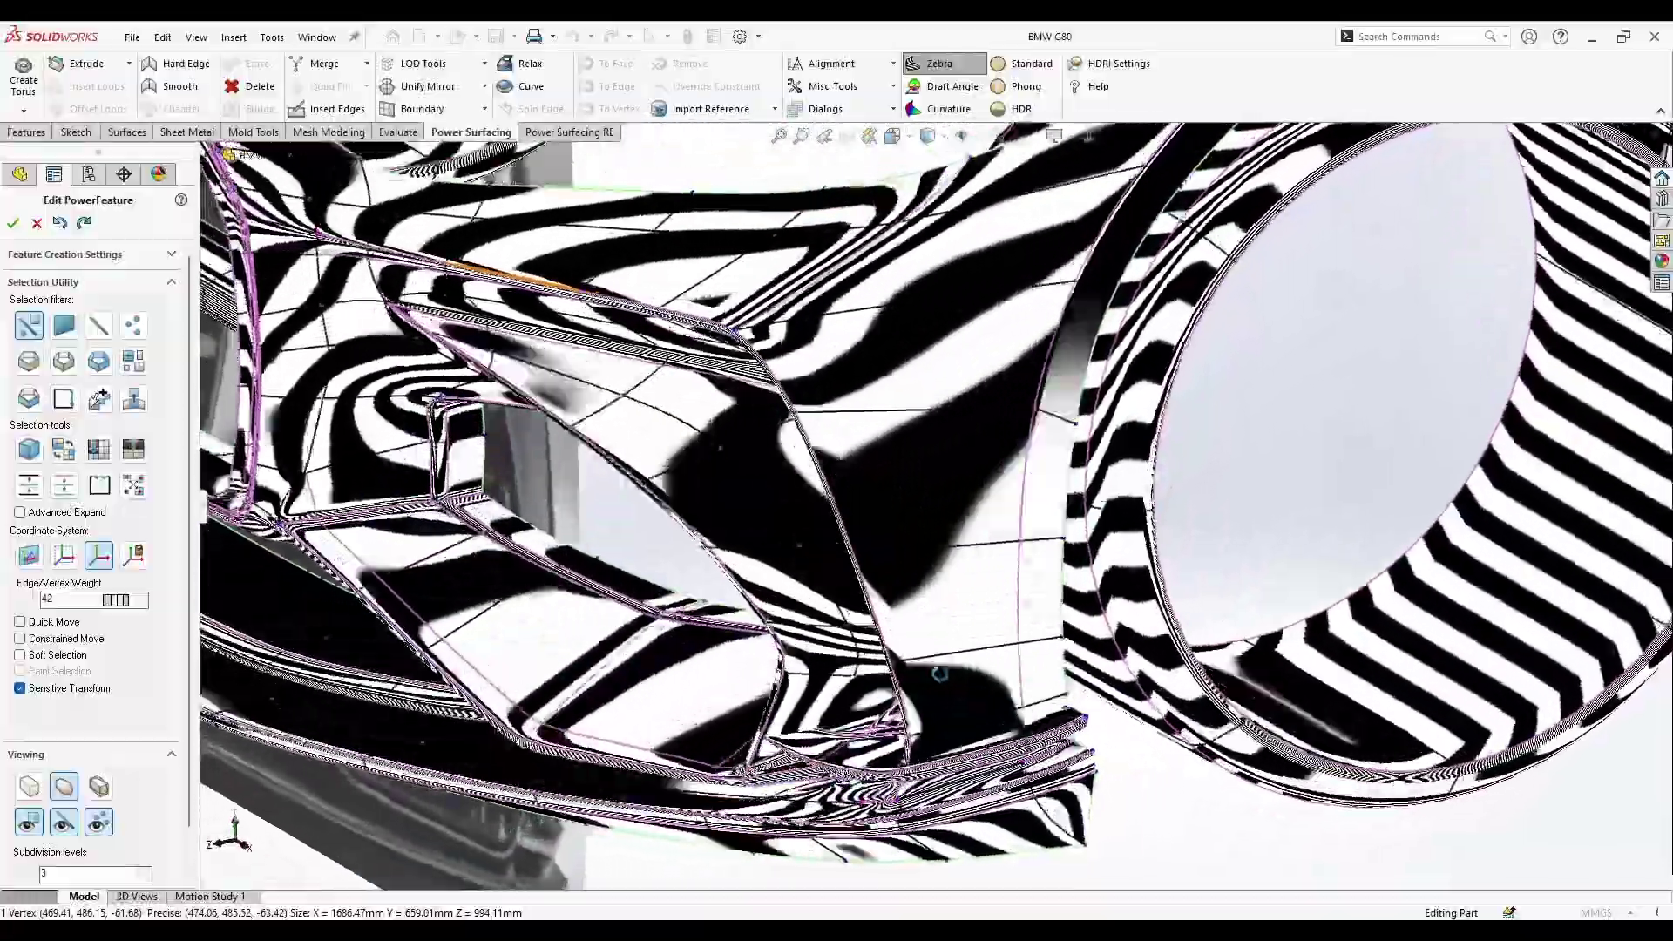
- Orbit past the intake ring and zoom in on the fender vent for curvature inspection
middle_click_drag(940, 674, 935, 729)
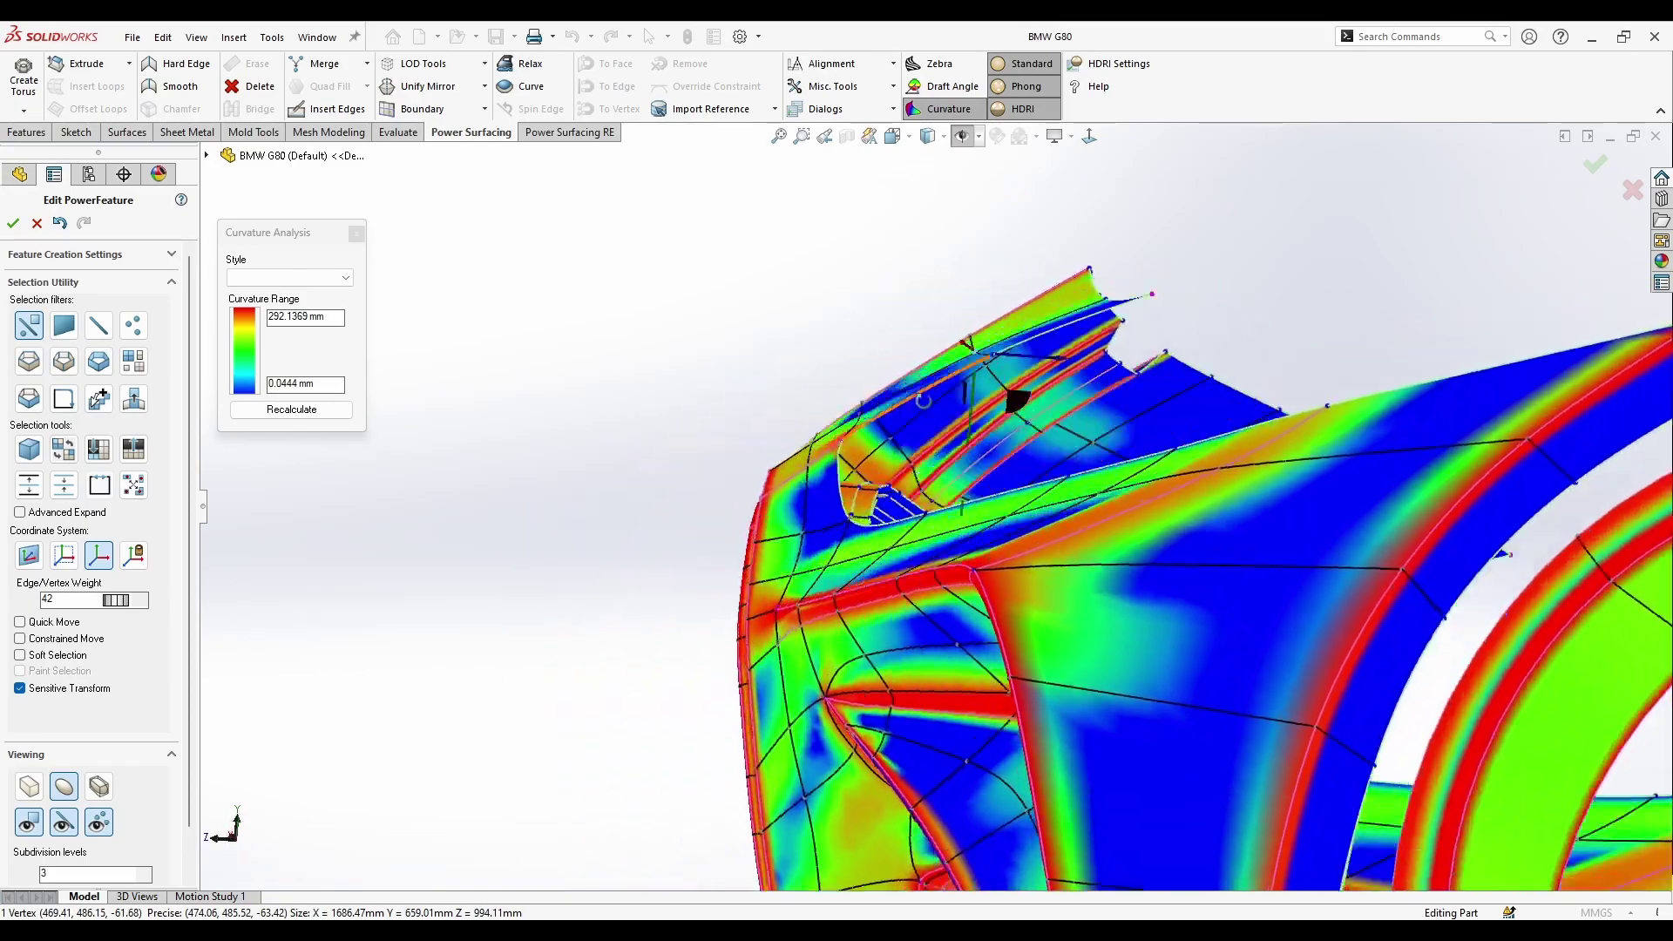
middle_click_drag(1011, 352, 828, 584)
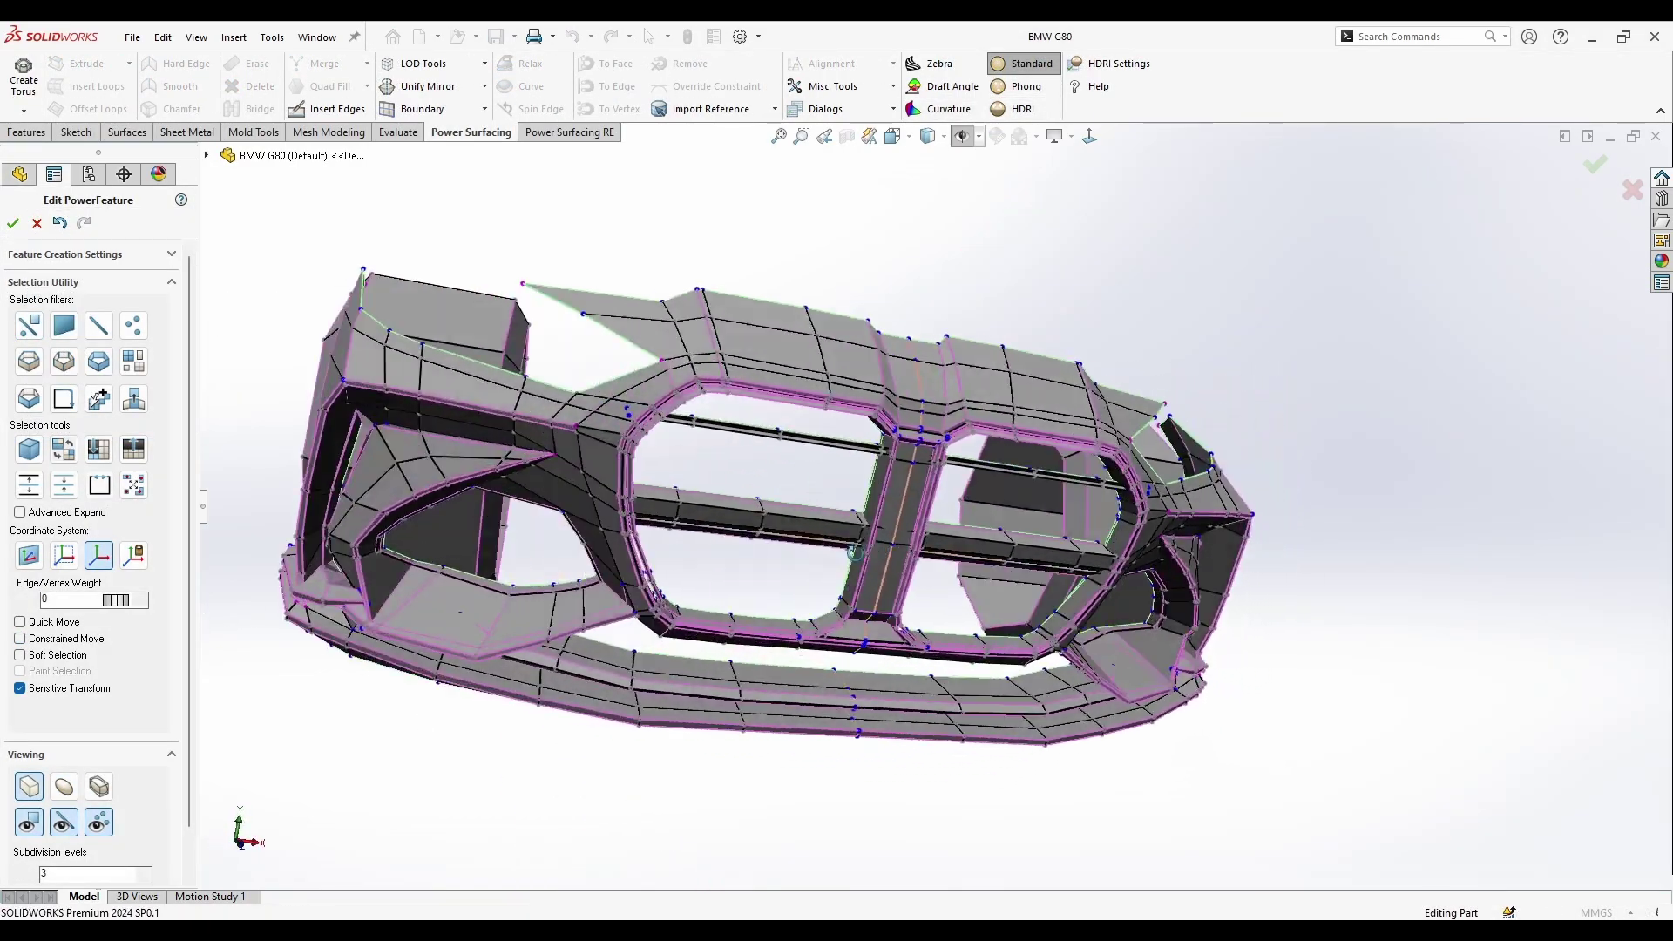
- Orbit around the bumper to a close three-quarter grille view, then undo the last change
scroll(824, 586, "down", 5)
scroll(824, 586, "up", 5)
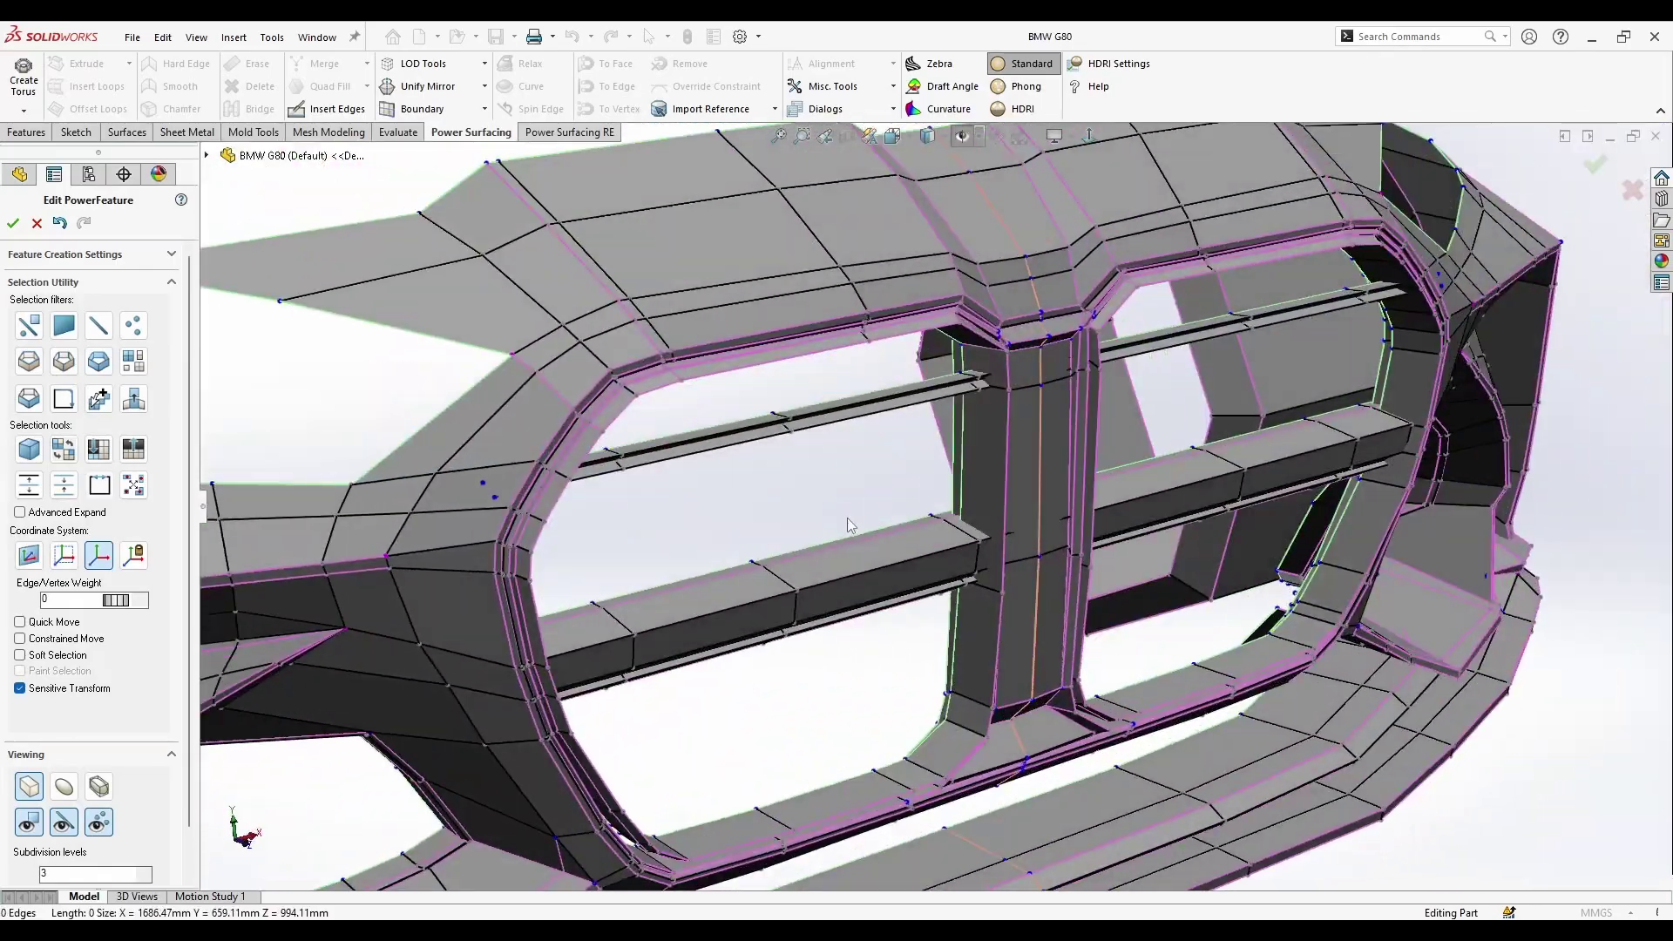
mouse_move(824, 586)
middle_mouse_down()
mouse_move(1155, 554)
mouse_move(610, 444)
middle_mouse_up()
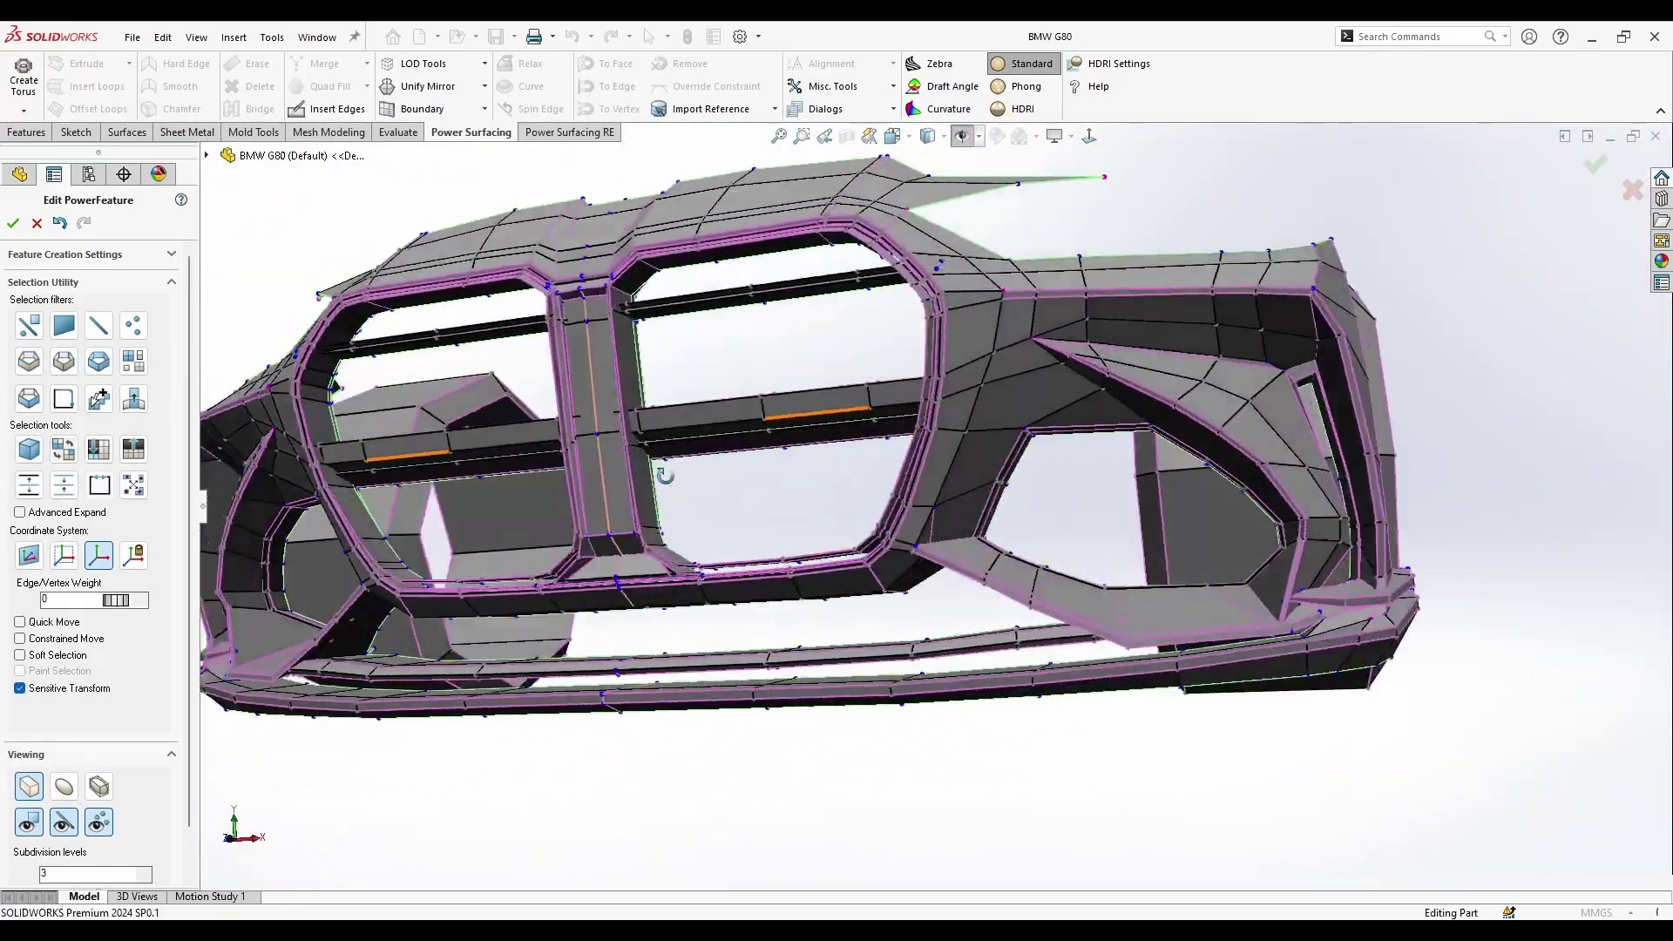
scroll(610, 445, "down", 4)
scroll(610, 445, "up", 2)
scroll(610, 445, "up", 4)
middle_click_drag(688, 602, 721, 630)
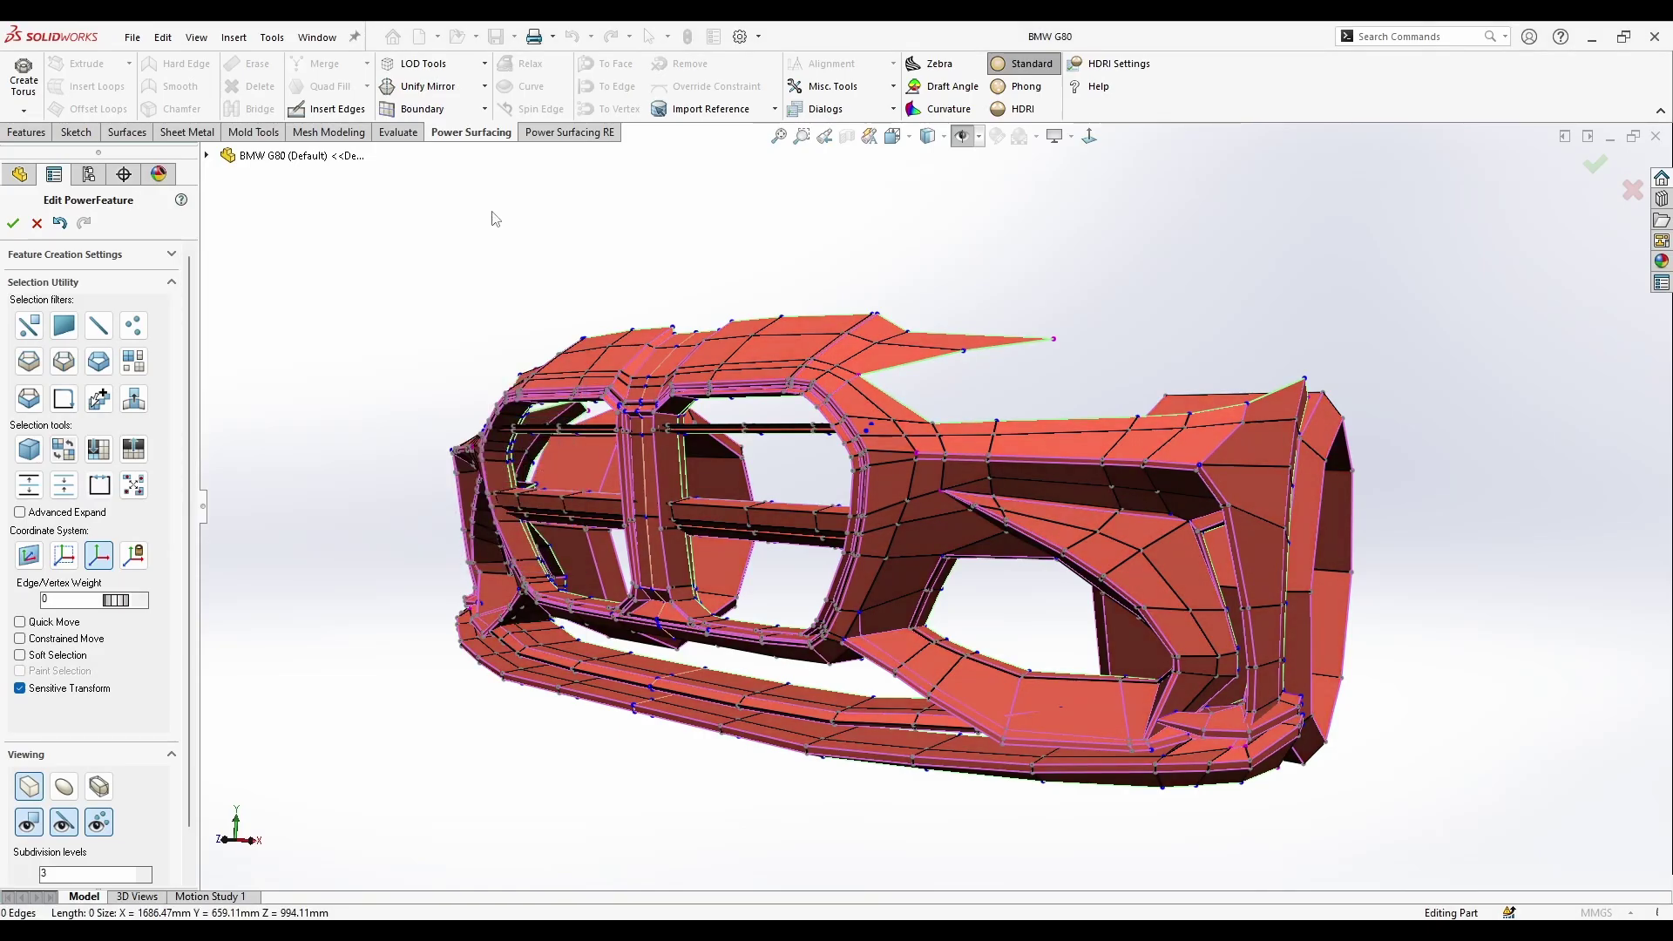
middle_click_drag(618, 332, 509, 713)
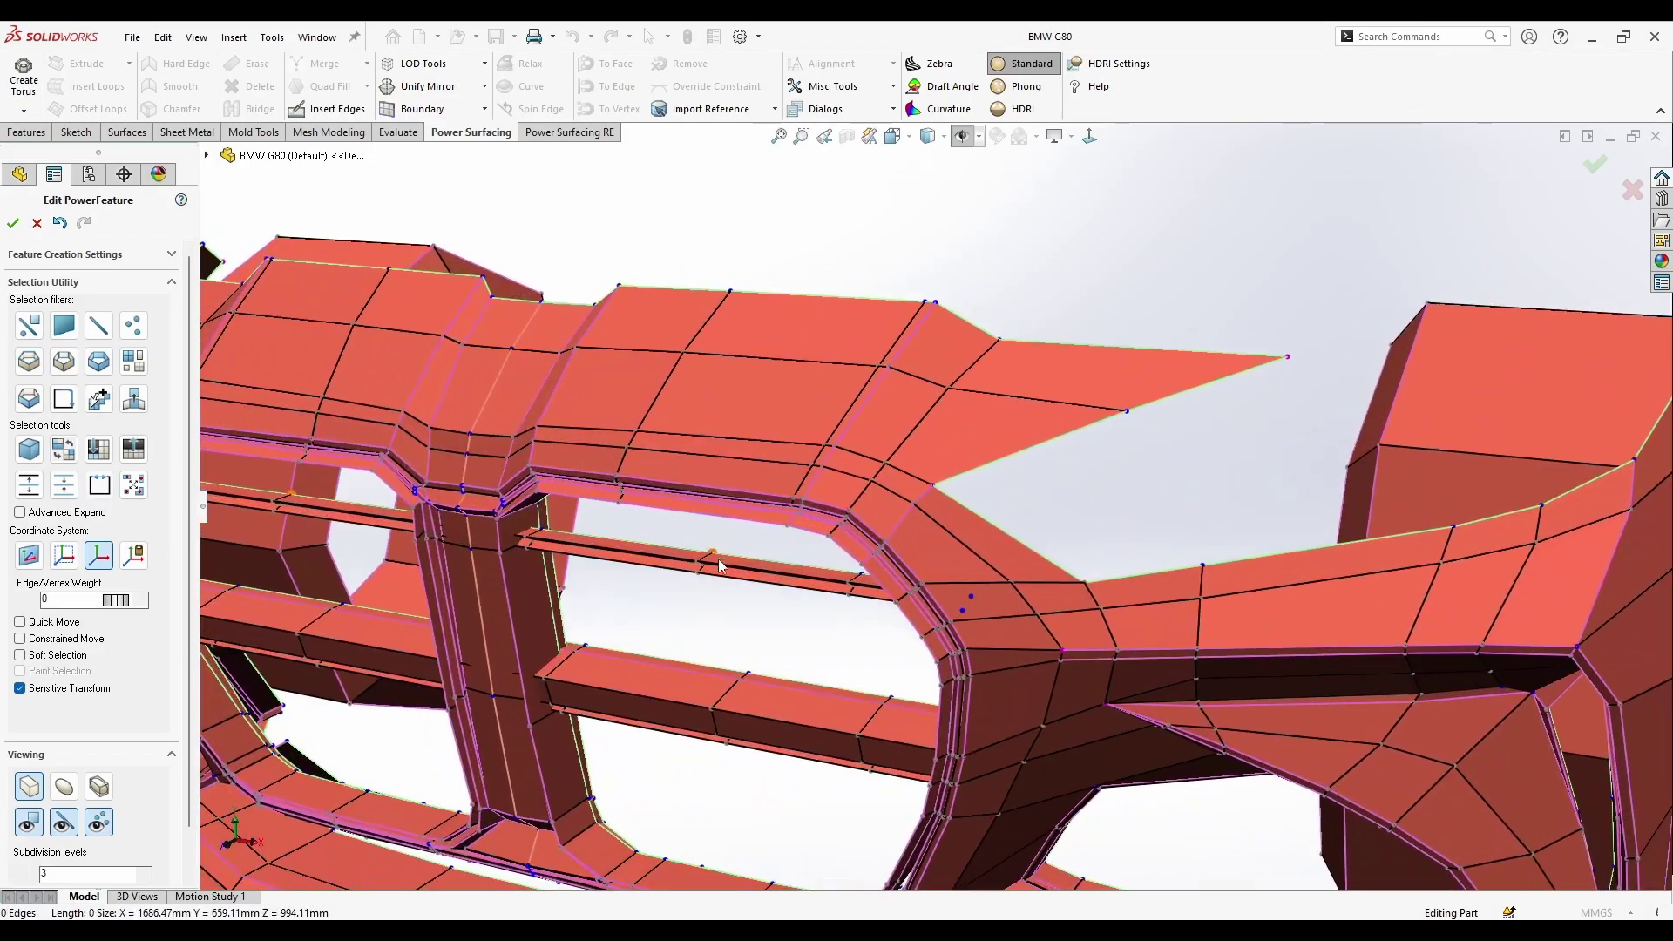
key("ctrl+z")
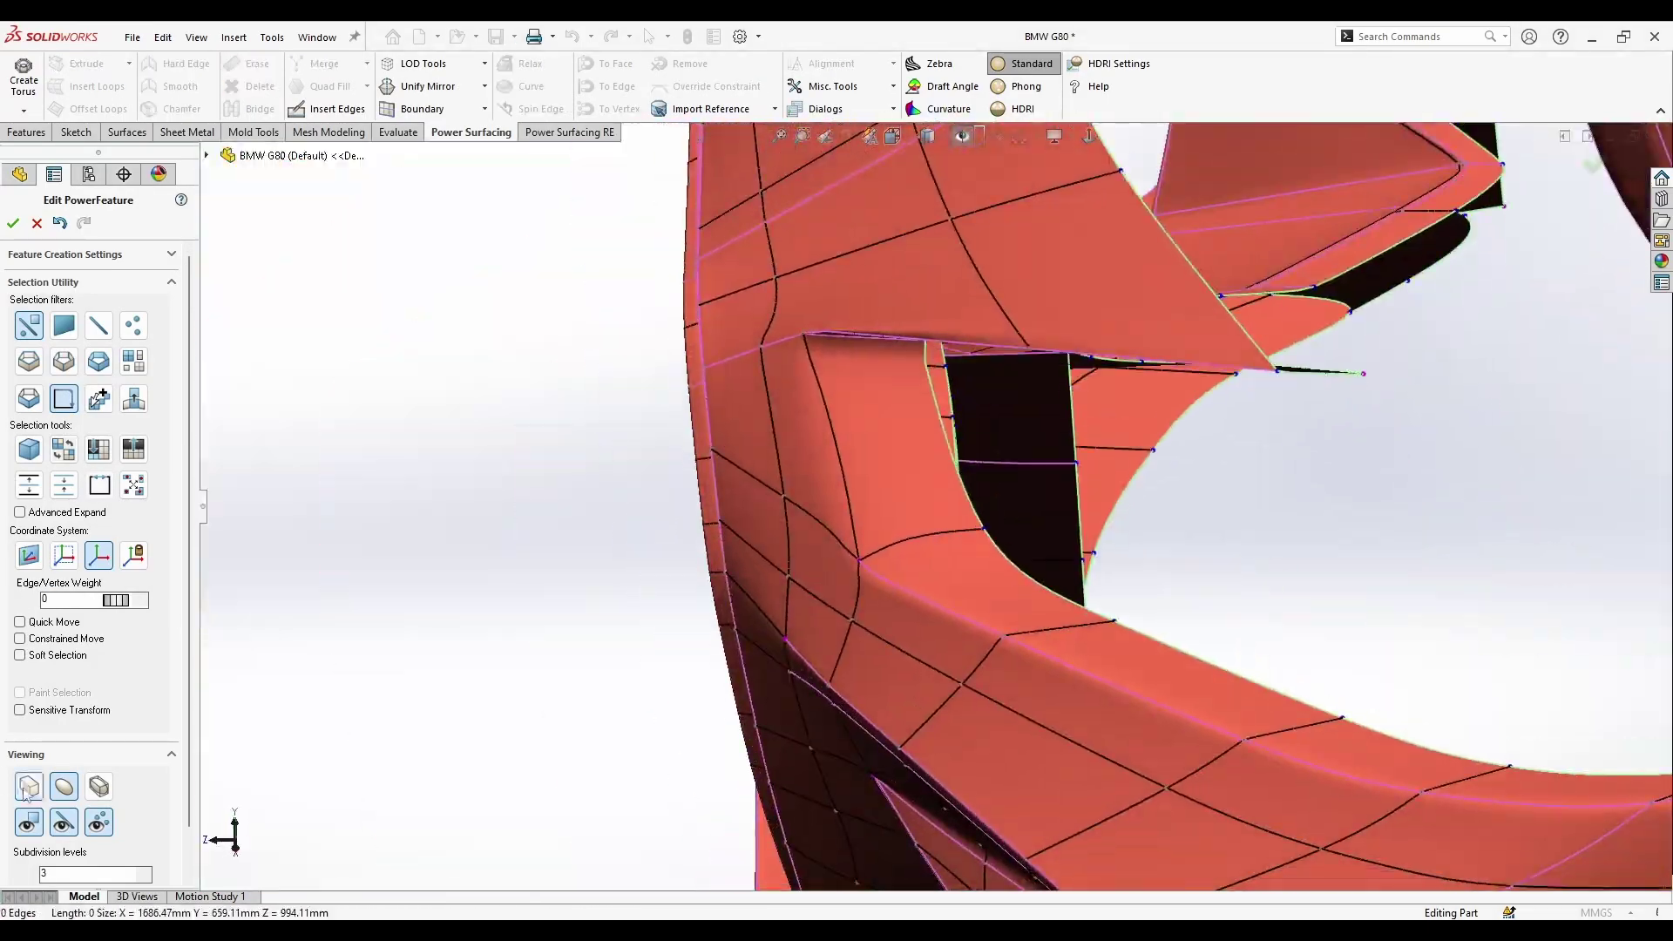
- Show the faceted cage and shift the top surface above the grille about 9 mm
left_click(28, 787)
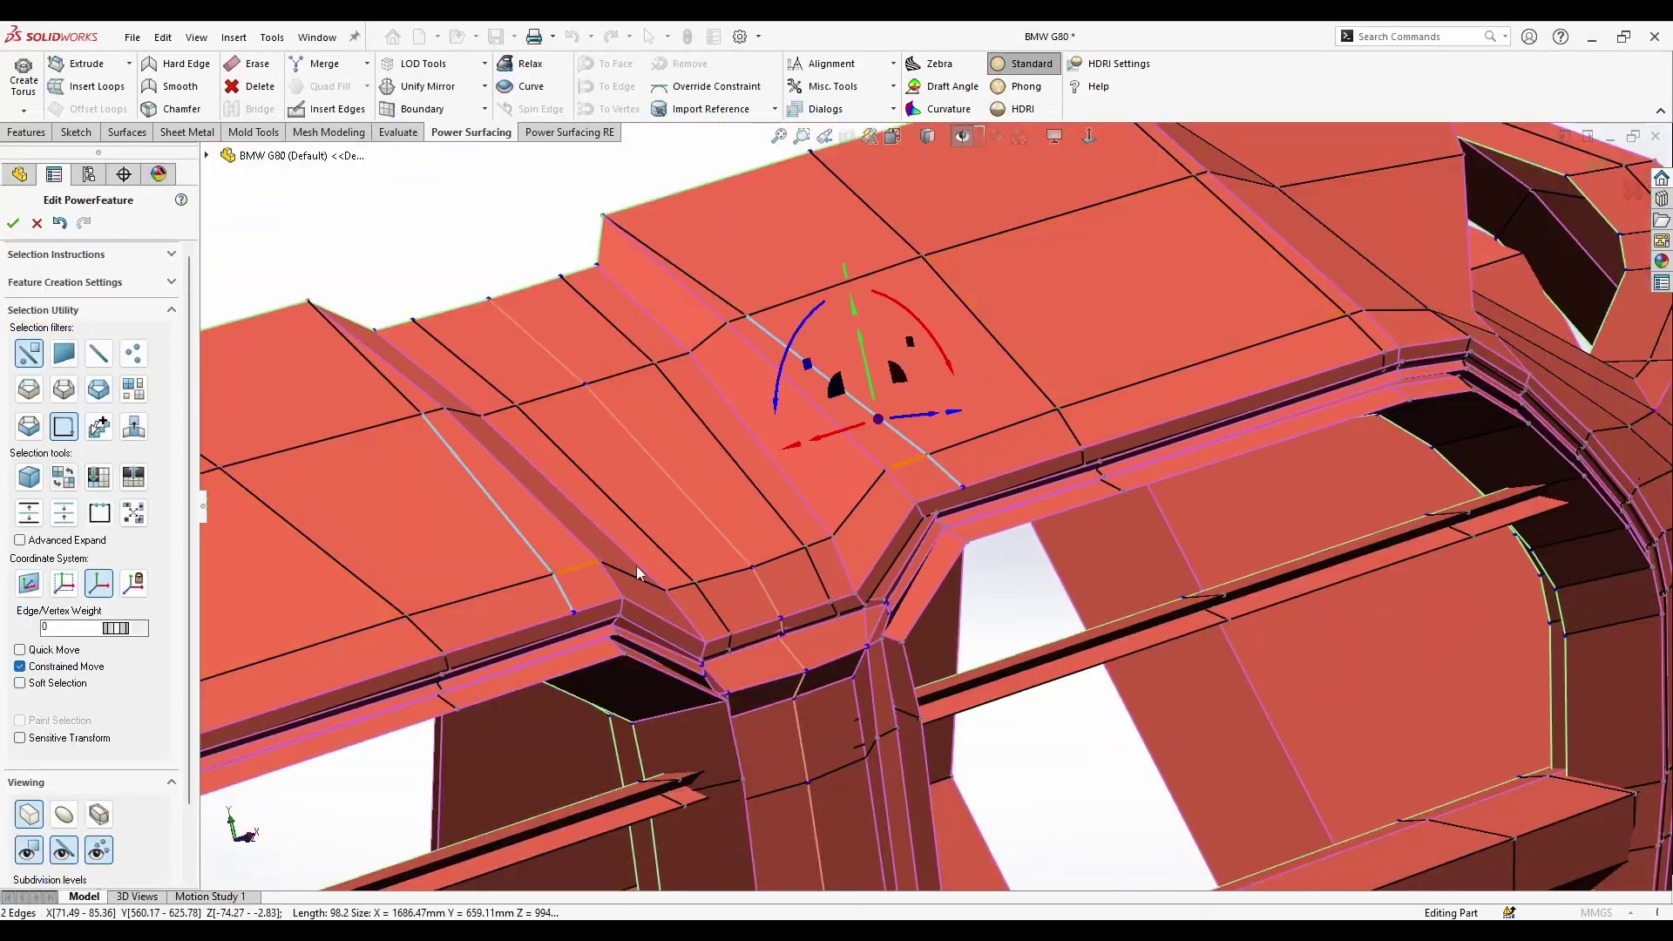
left_click_drag(639, 573, 899, 523)
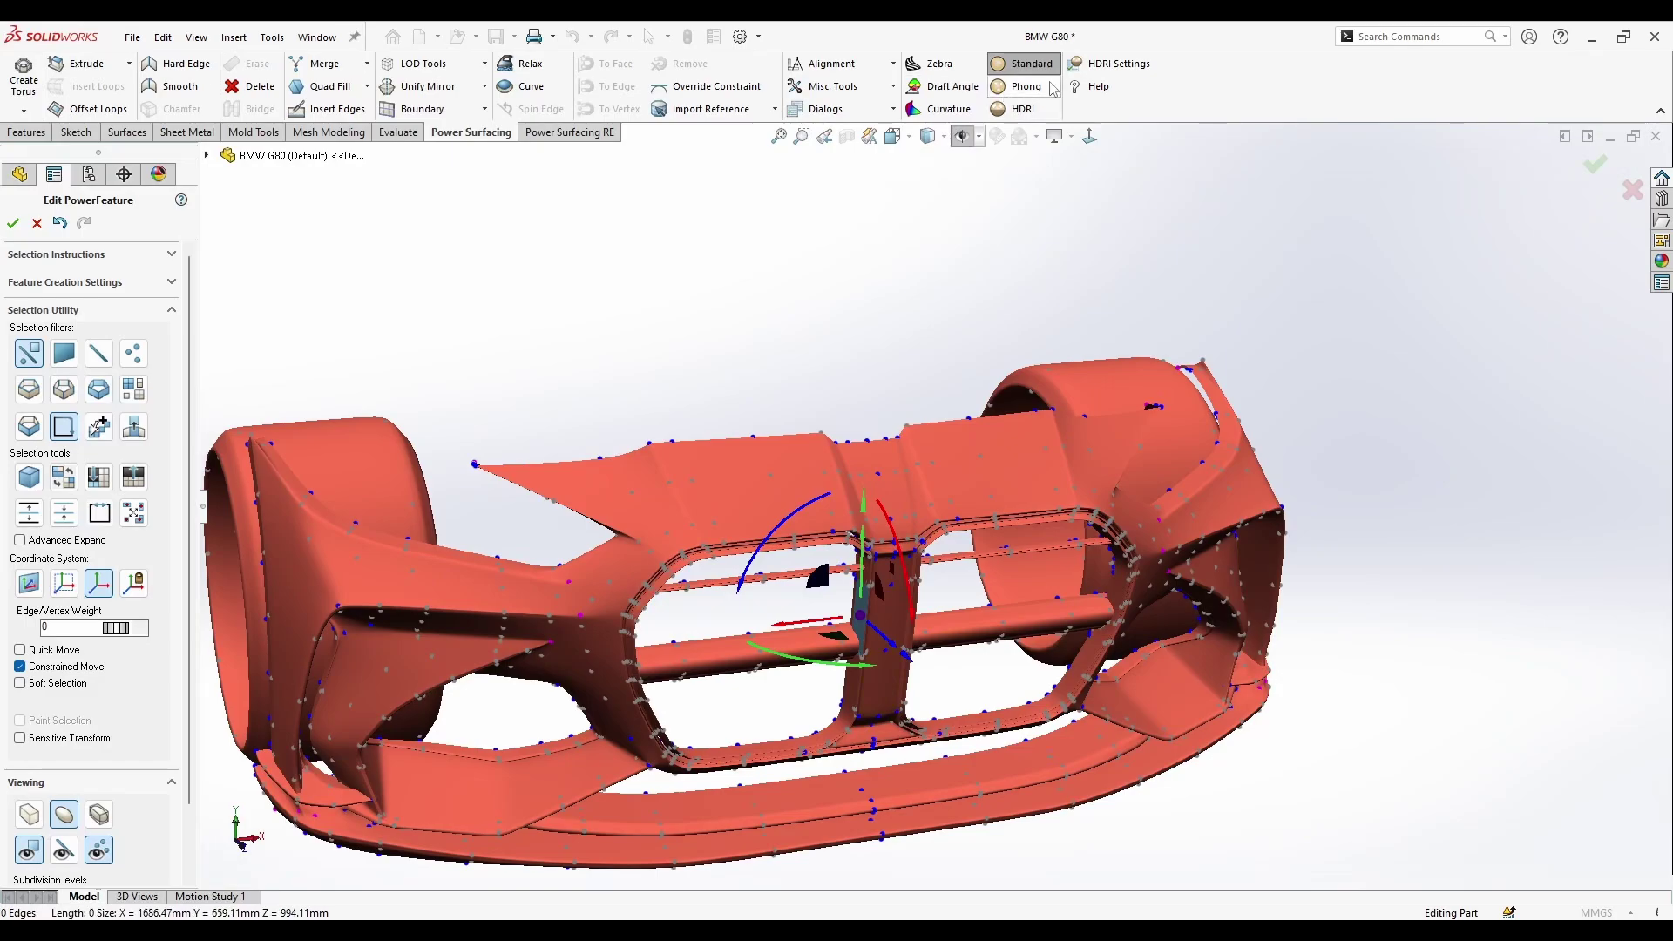
- Select the seven-edge intake loop, return to front view, and add Level Of Detail 2
scroll(1072, 561, "up", 2)
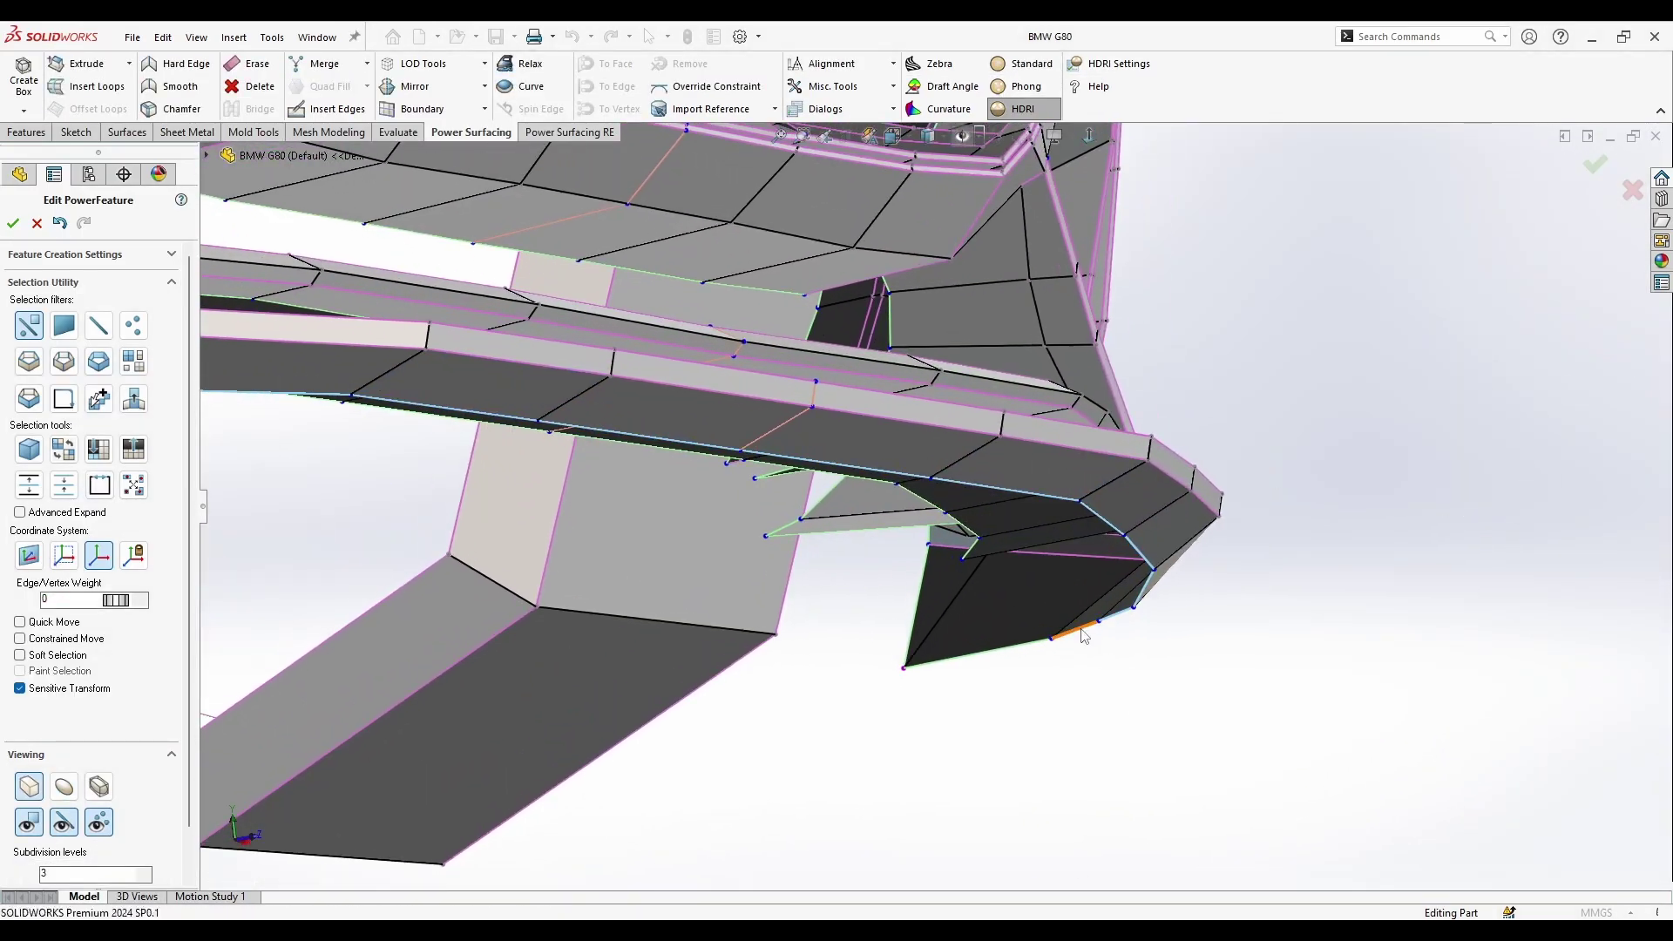
left_click(1081, 633)
middle_click_drag(1082, 635, 774, 627)
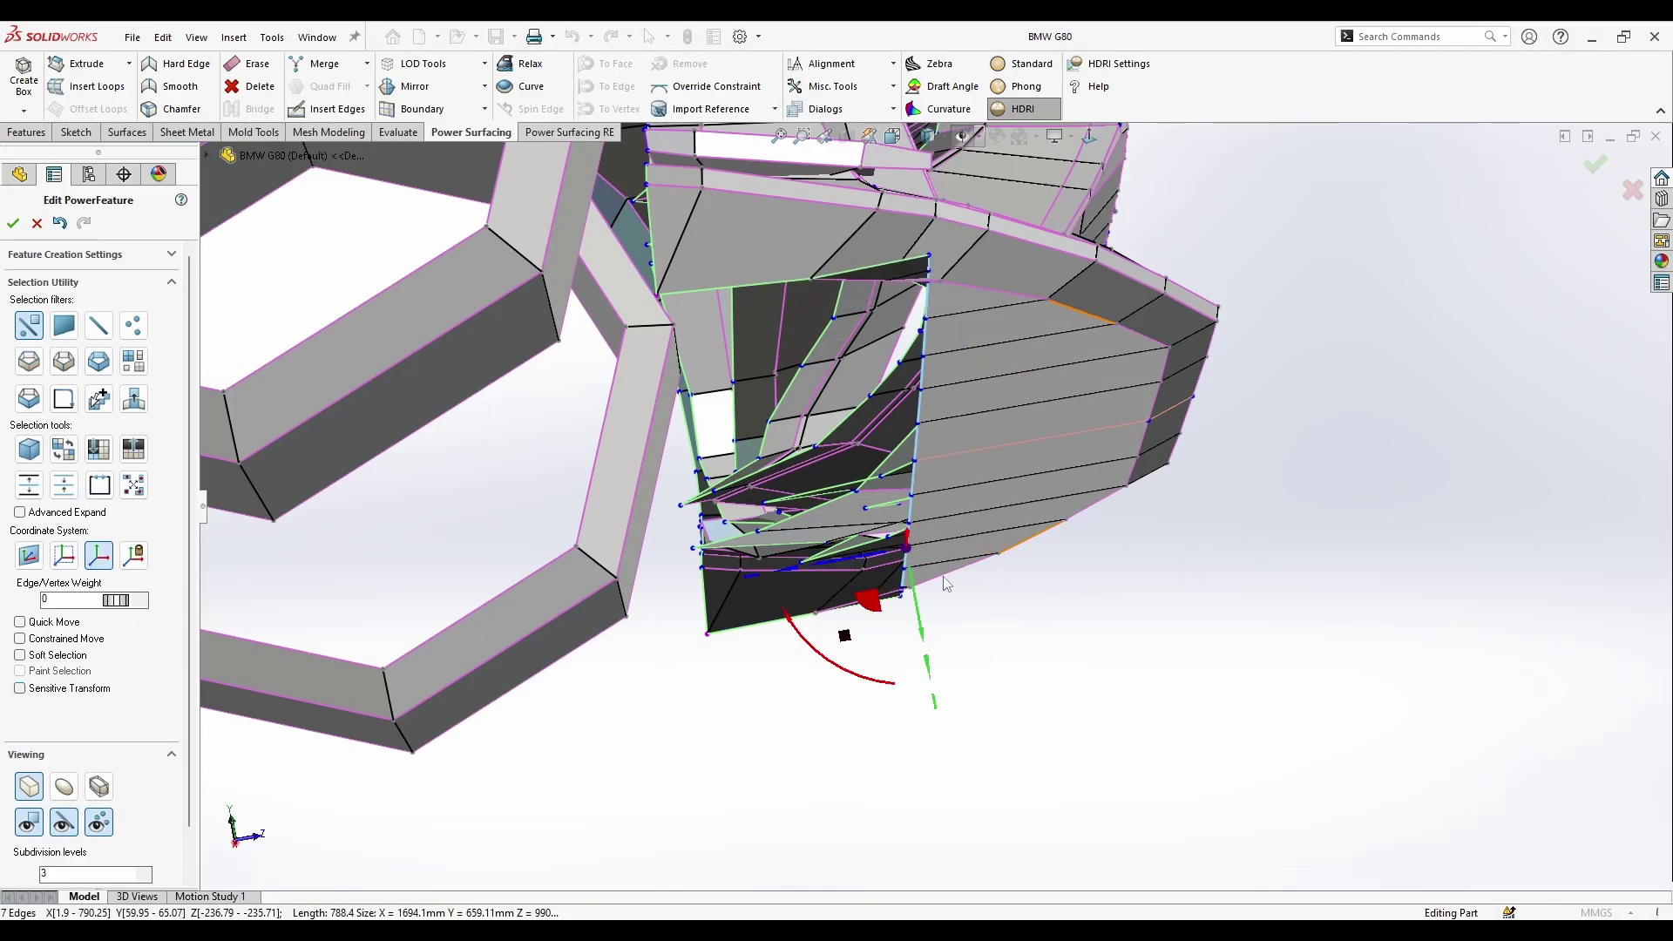
key("Escape")
key("ctrl+1")
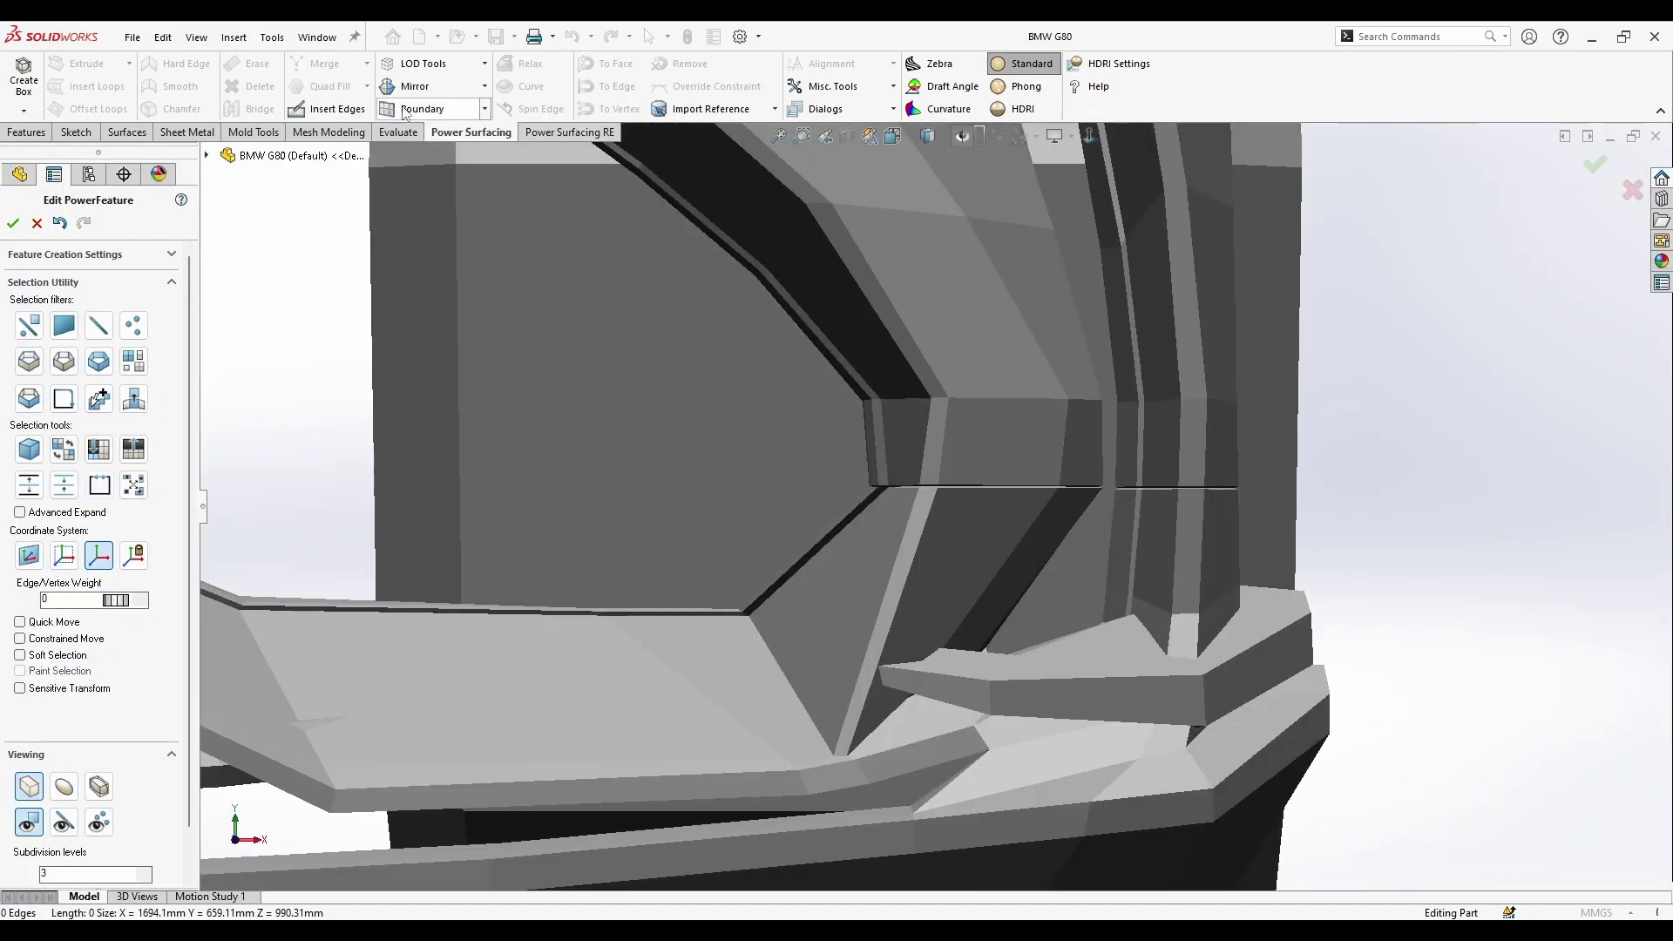
left_click(450, 104)
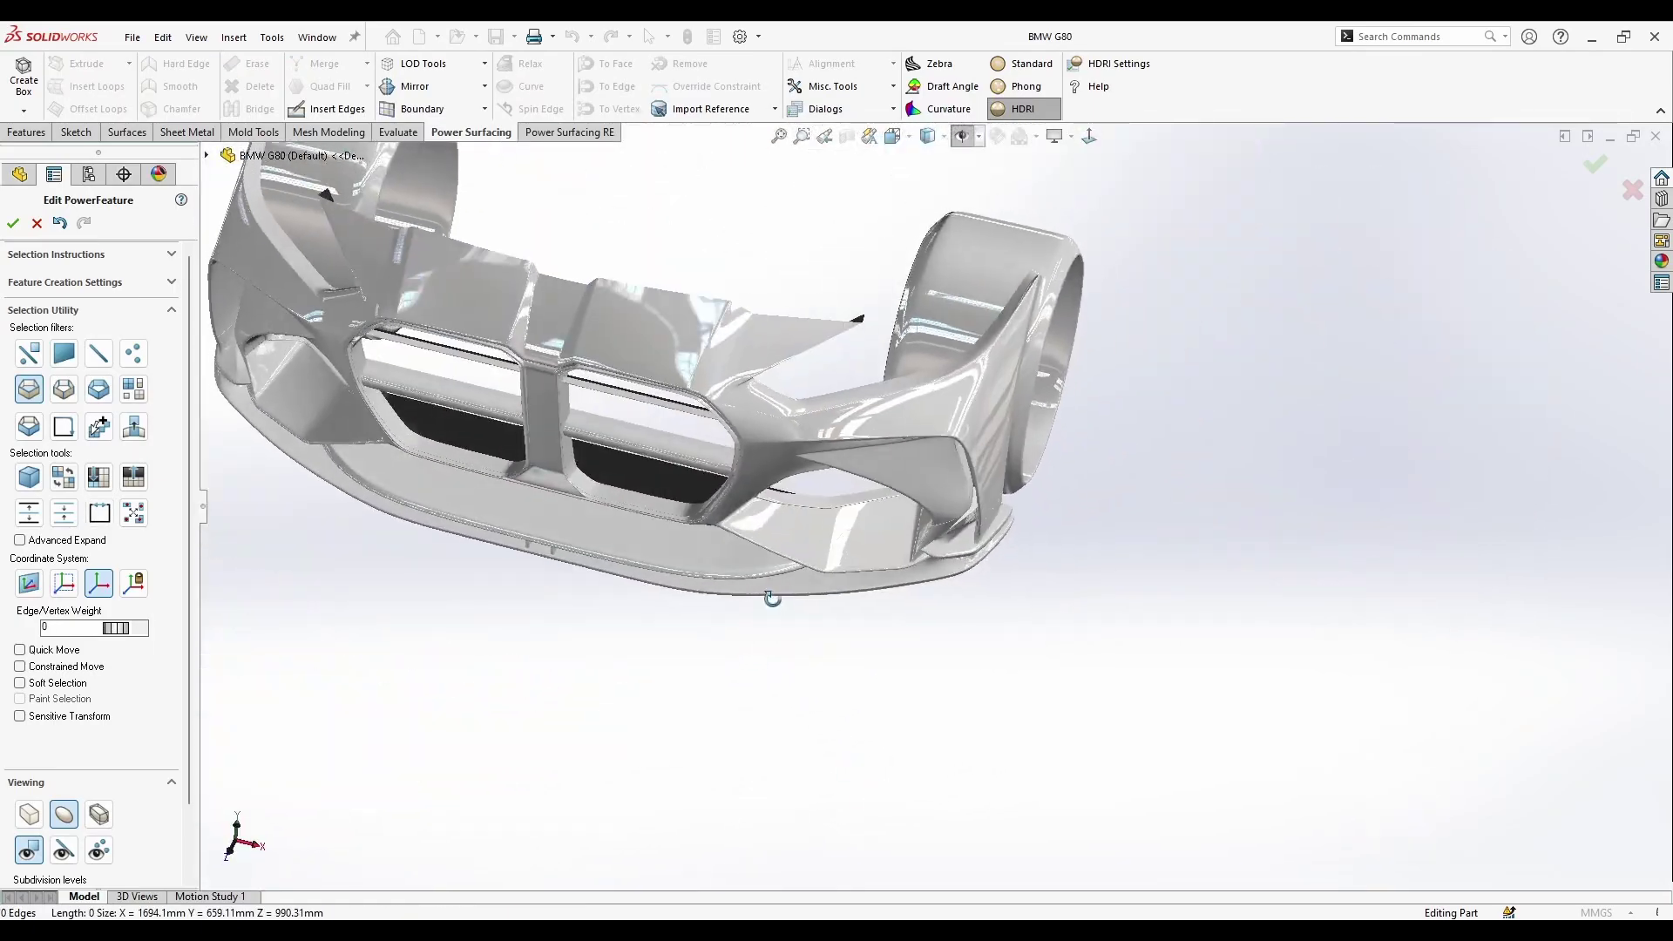
- From a straight front view, select the whole edge loop at the grille corner
middle_click_drag(776, 422, 739, 598)
middle_click_drag(931, 789, 984, 753)
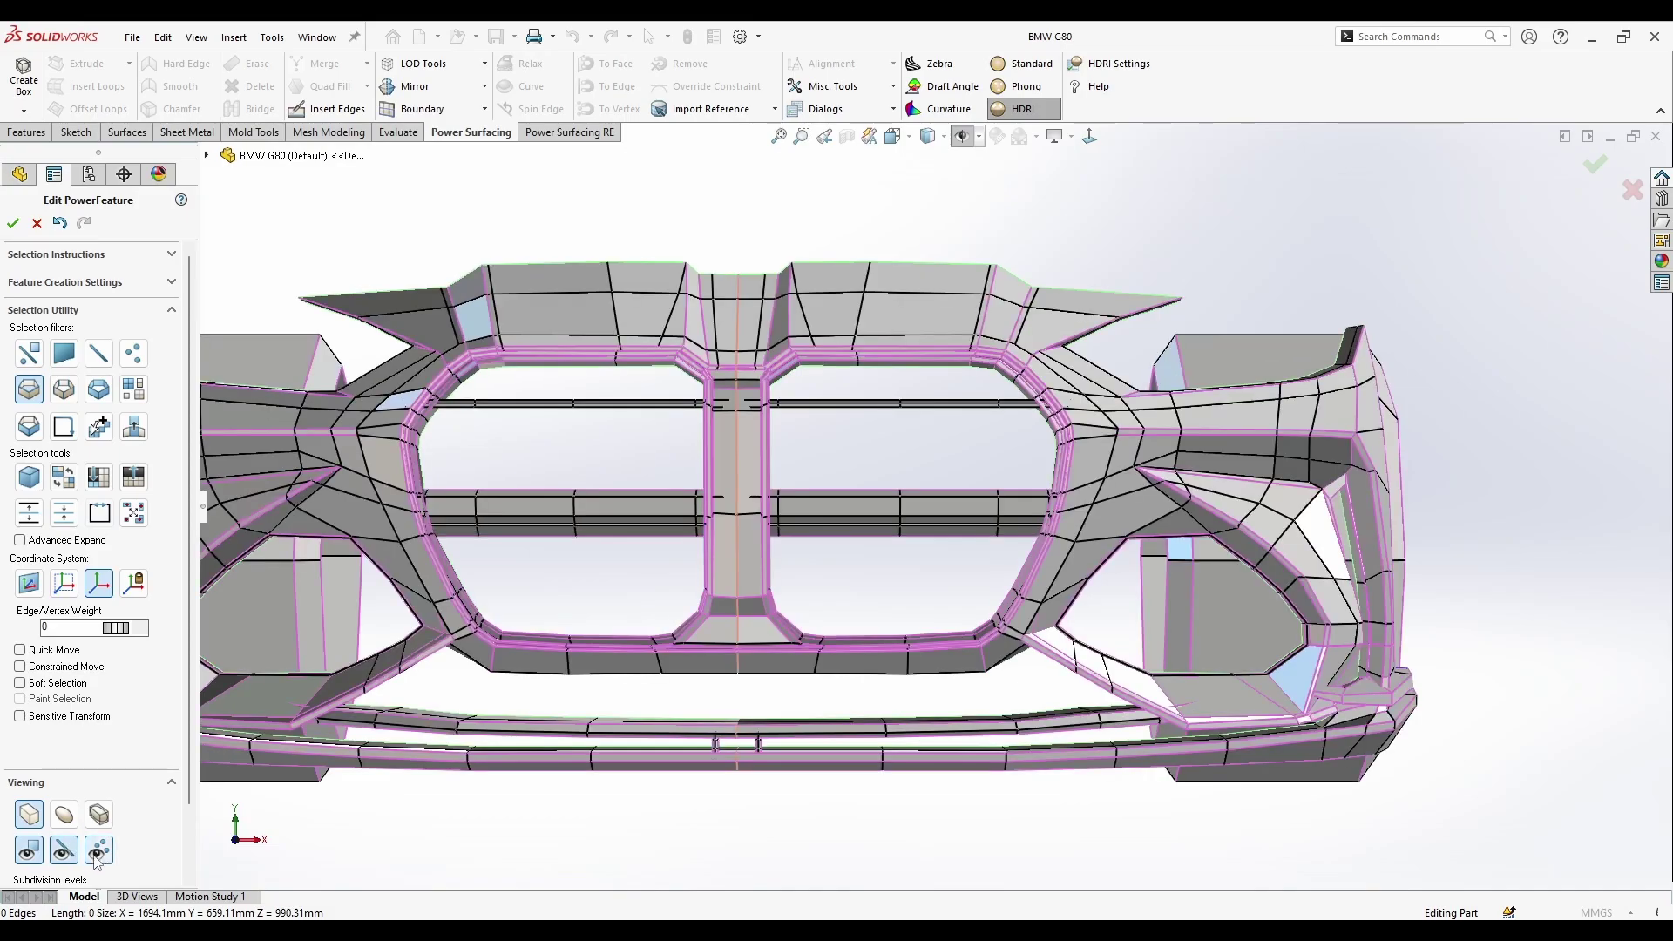
scroll(1169, 579, "down", 3)
scroll(1170, 578, "down", 3)
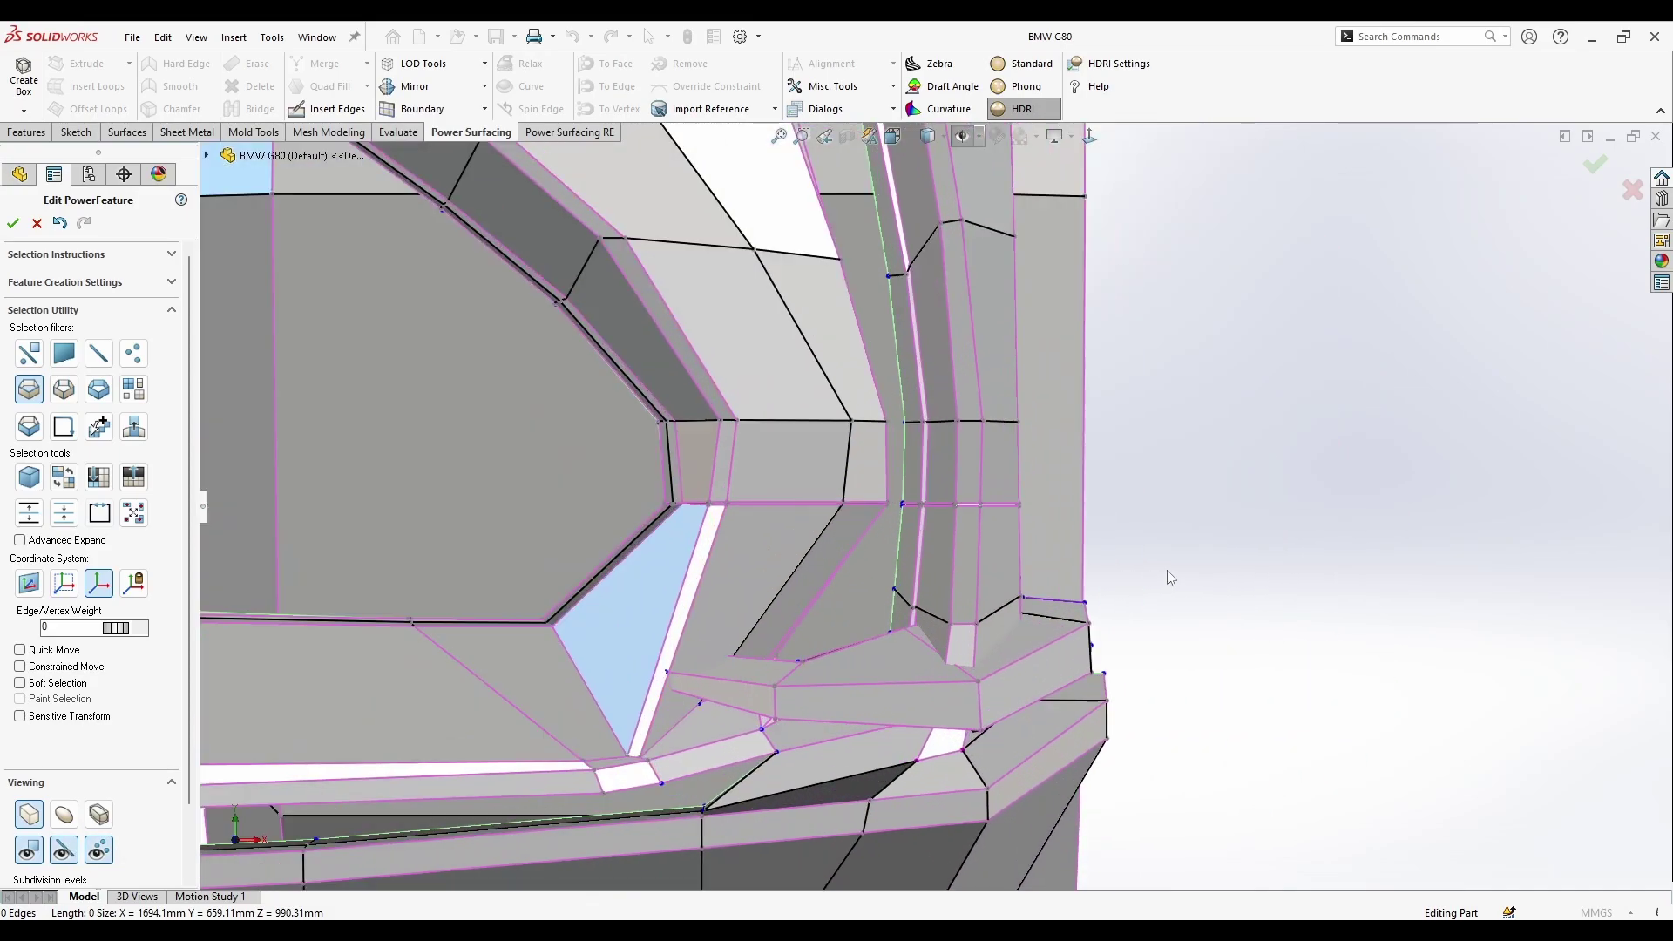
double_click(995, 504)
scroll(985, 513, "down", 2)
scroll(903, 502, "down", 1)
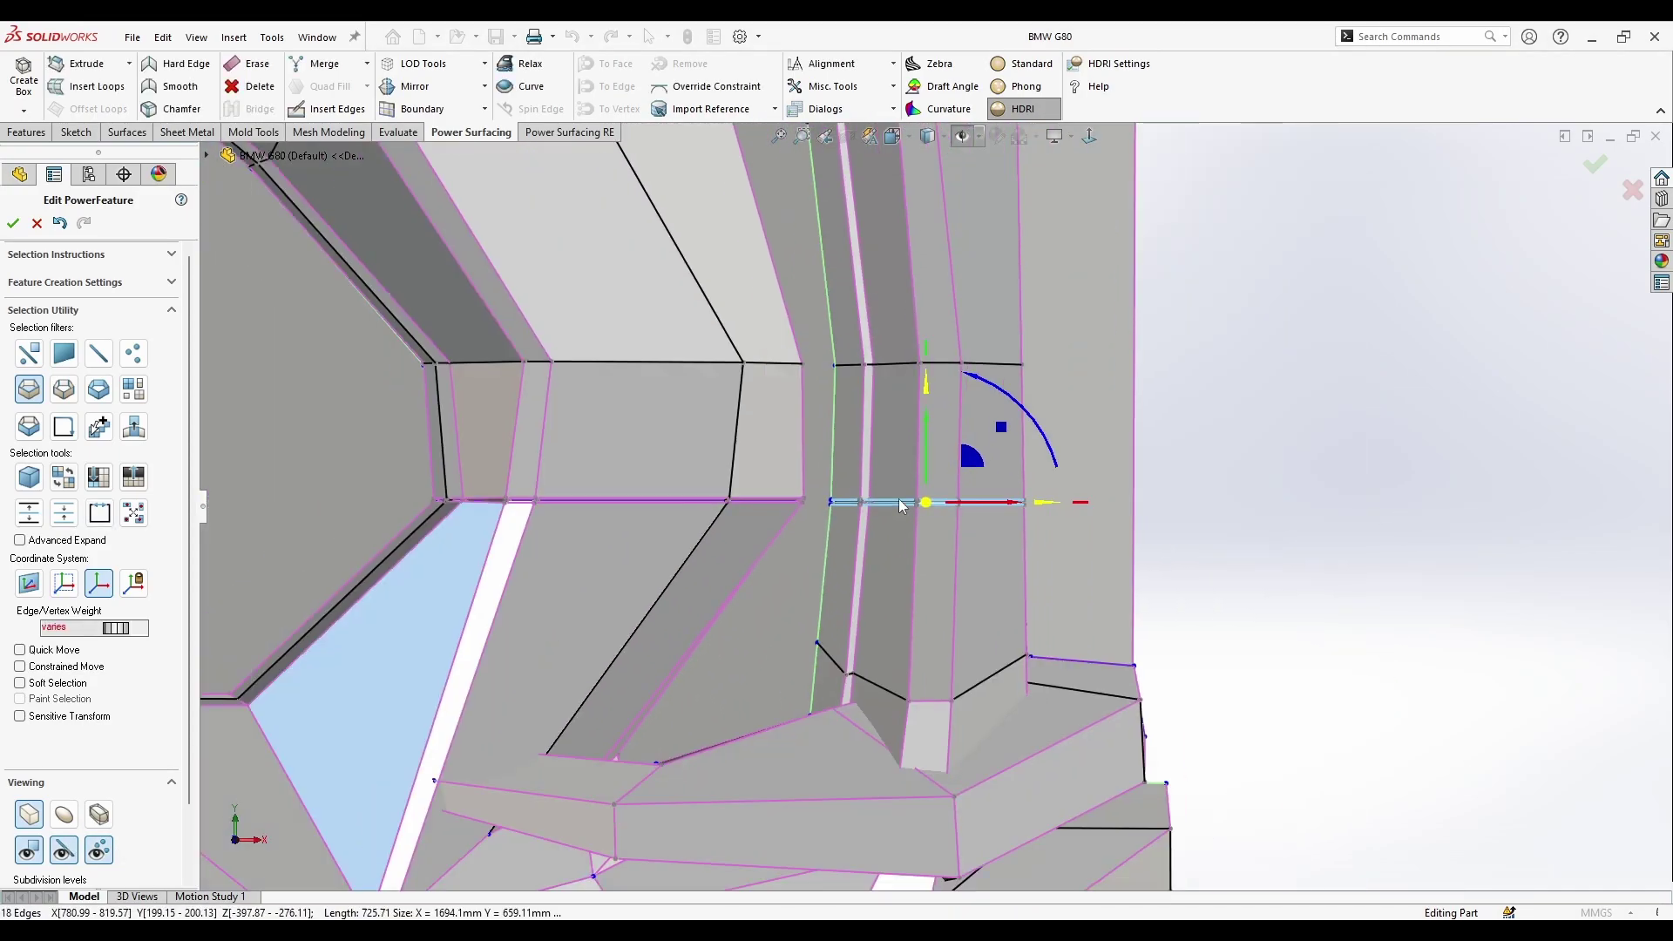
scroll(959, 510, "up", 4)
scroll(995, 563, "down", 2)
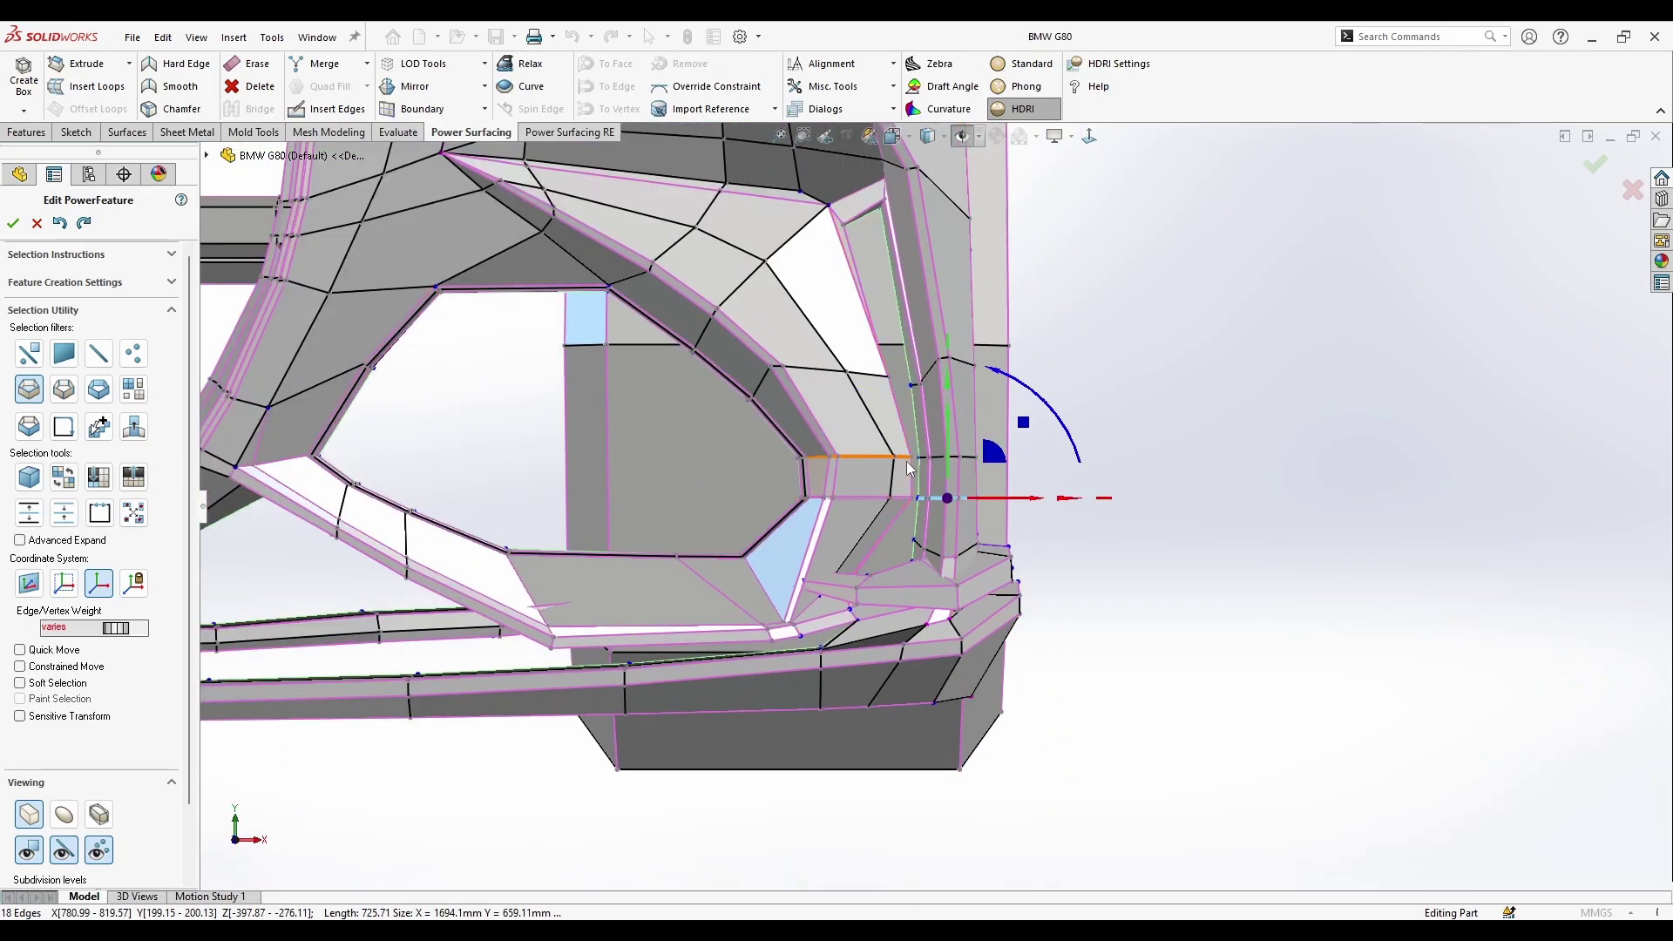
scroll(955, 714, "up", 3)
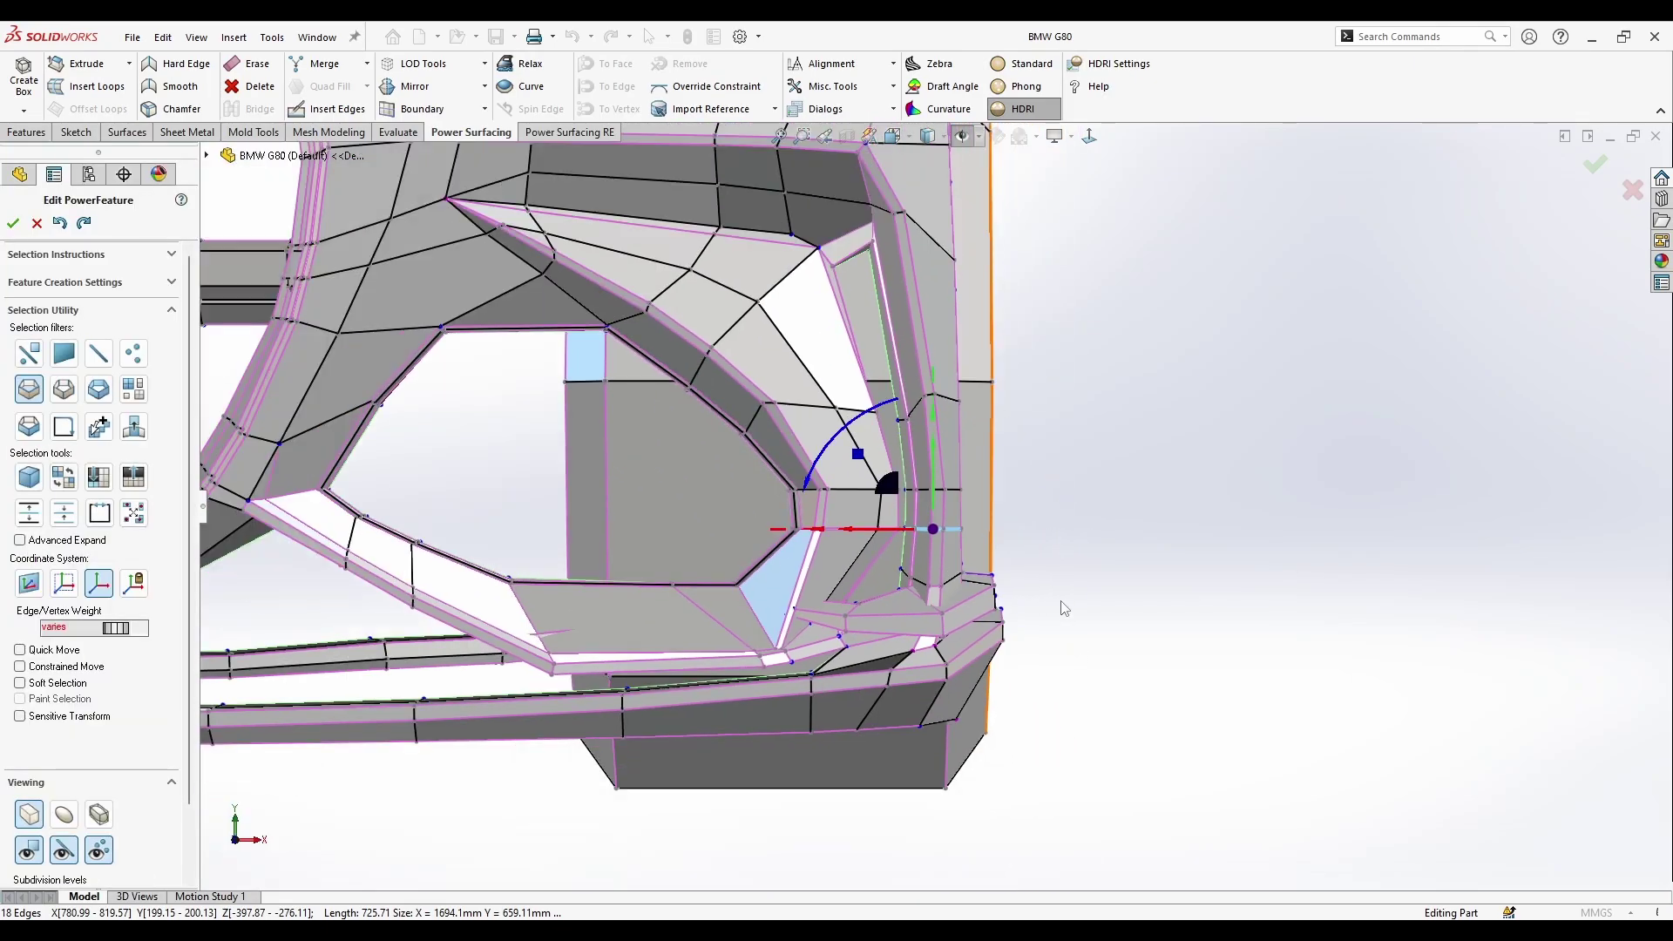
scroll(891, 363, "down", 3)
scroll(955, 736, "down", 3)
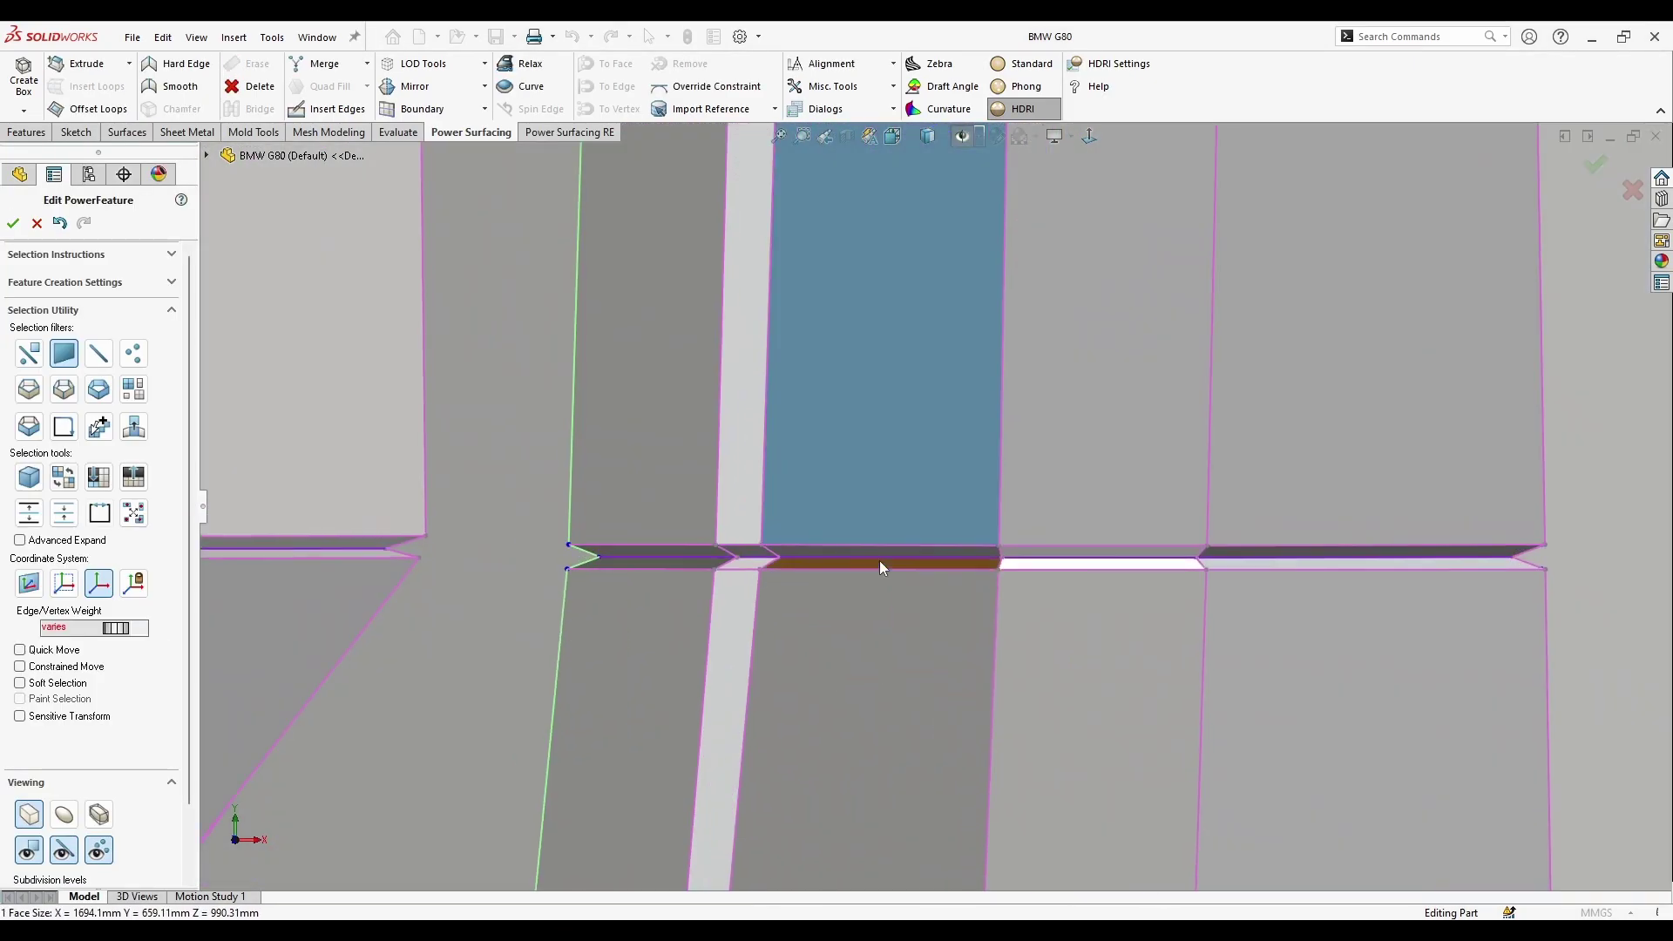
scroll(880, 565, "up", 4)
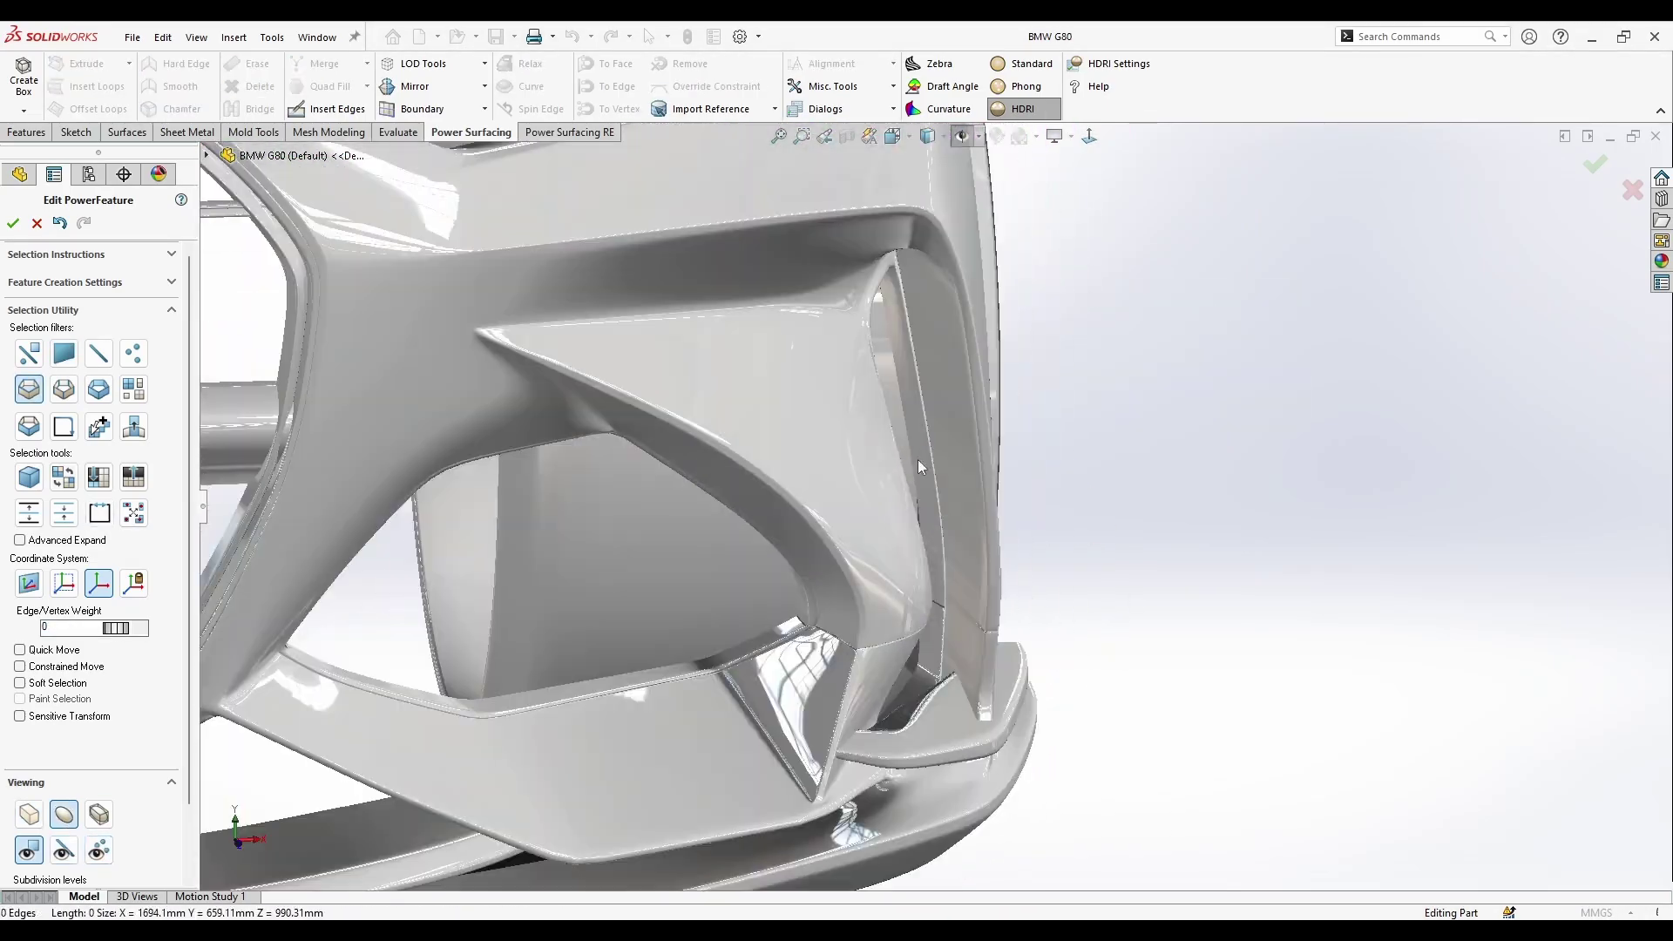
scroll(872, 610, "down", 4)
scroll(892, 646, "up", 4)
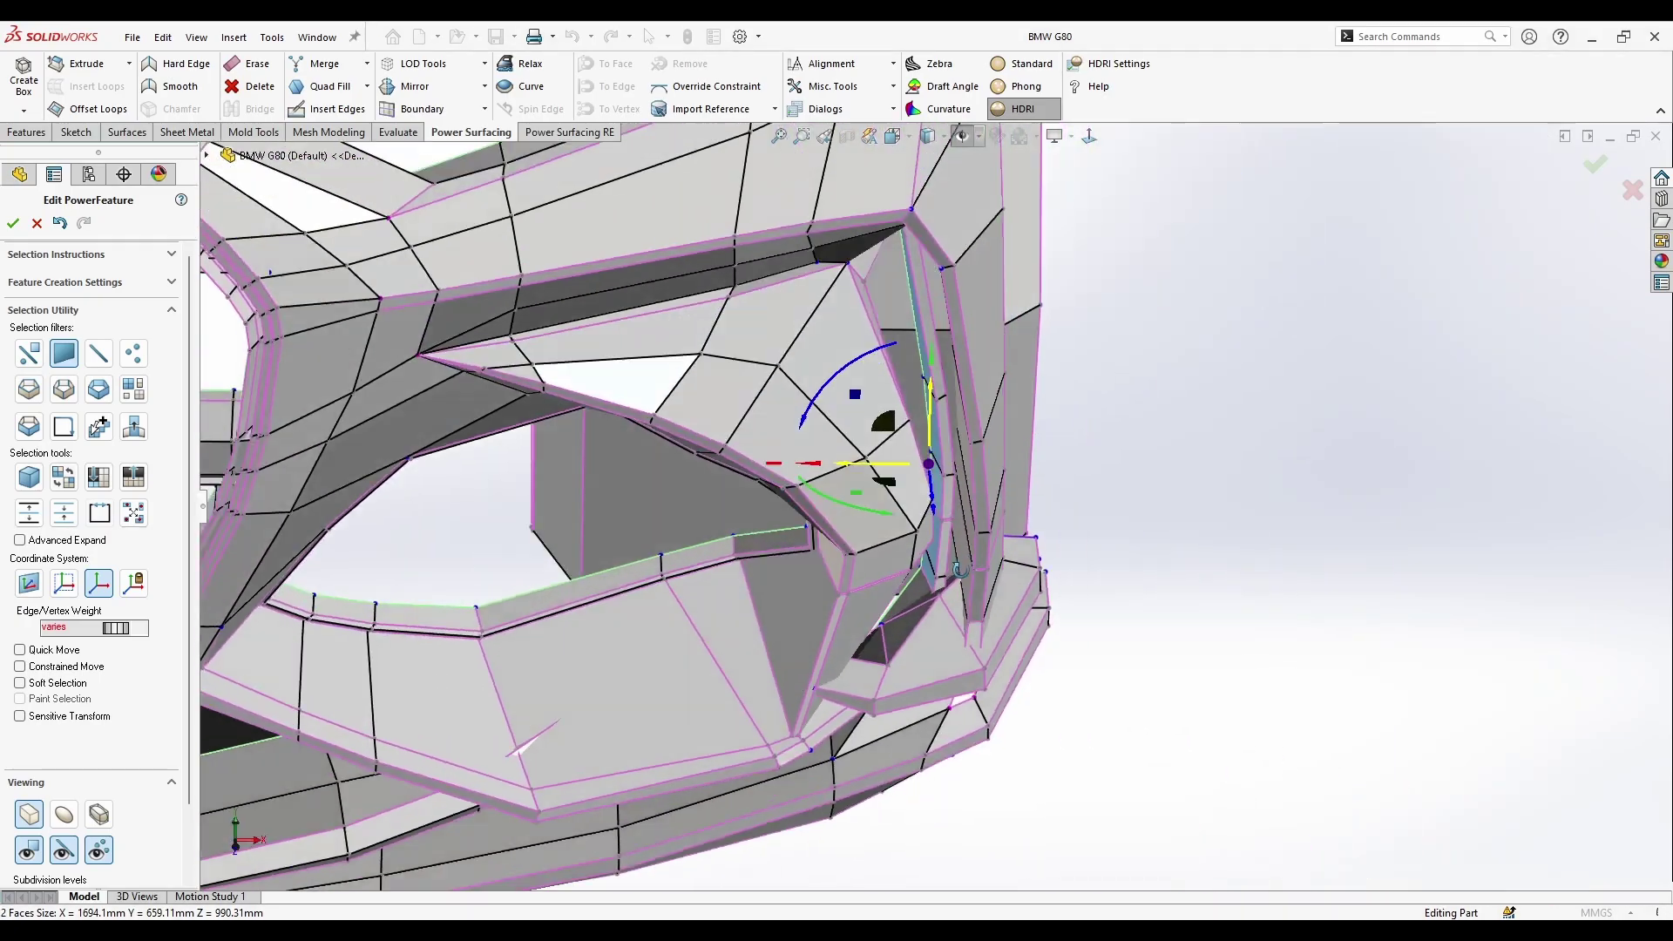
scroll(976, 471, "down", 5)
scroll(975, 471, "down", 3)
scroll(945, 581, "up", 5)
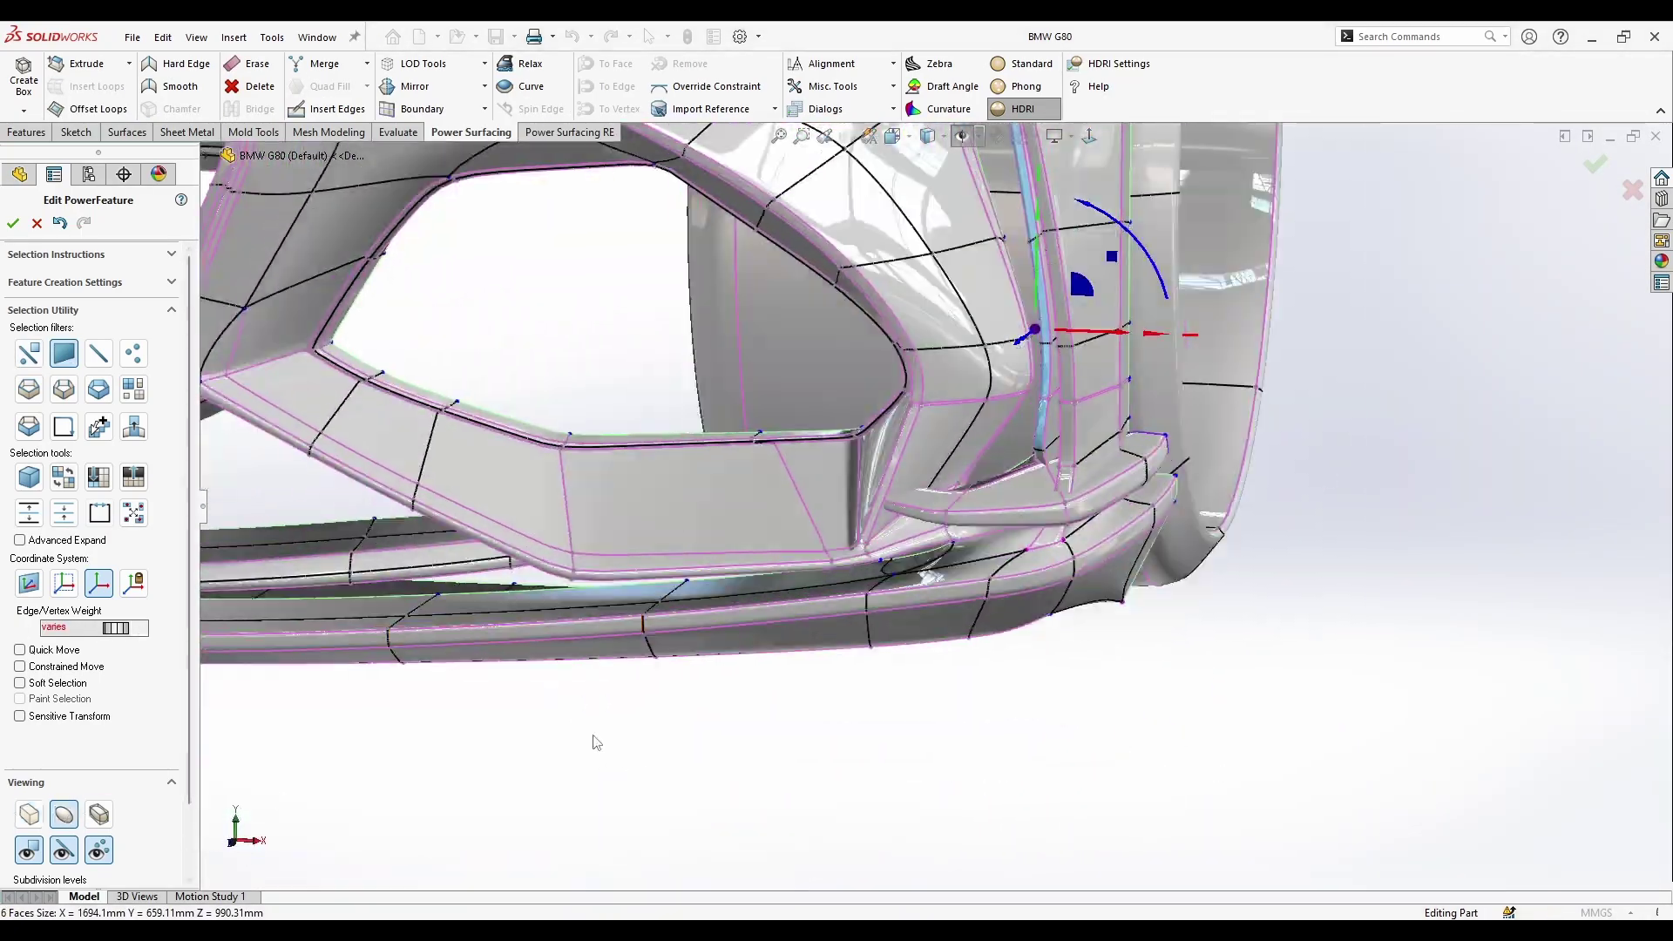
- Orbit around the side intake and show the whole bumper as its box cage
middle_click_drag(964, 410, 1035, 526)
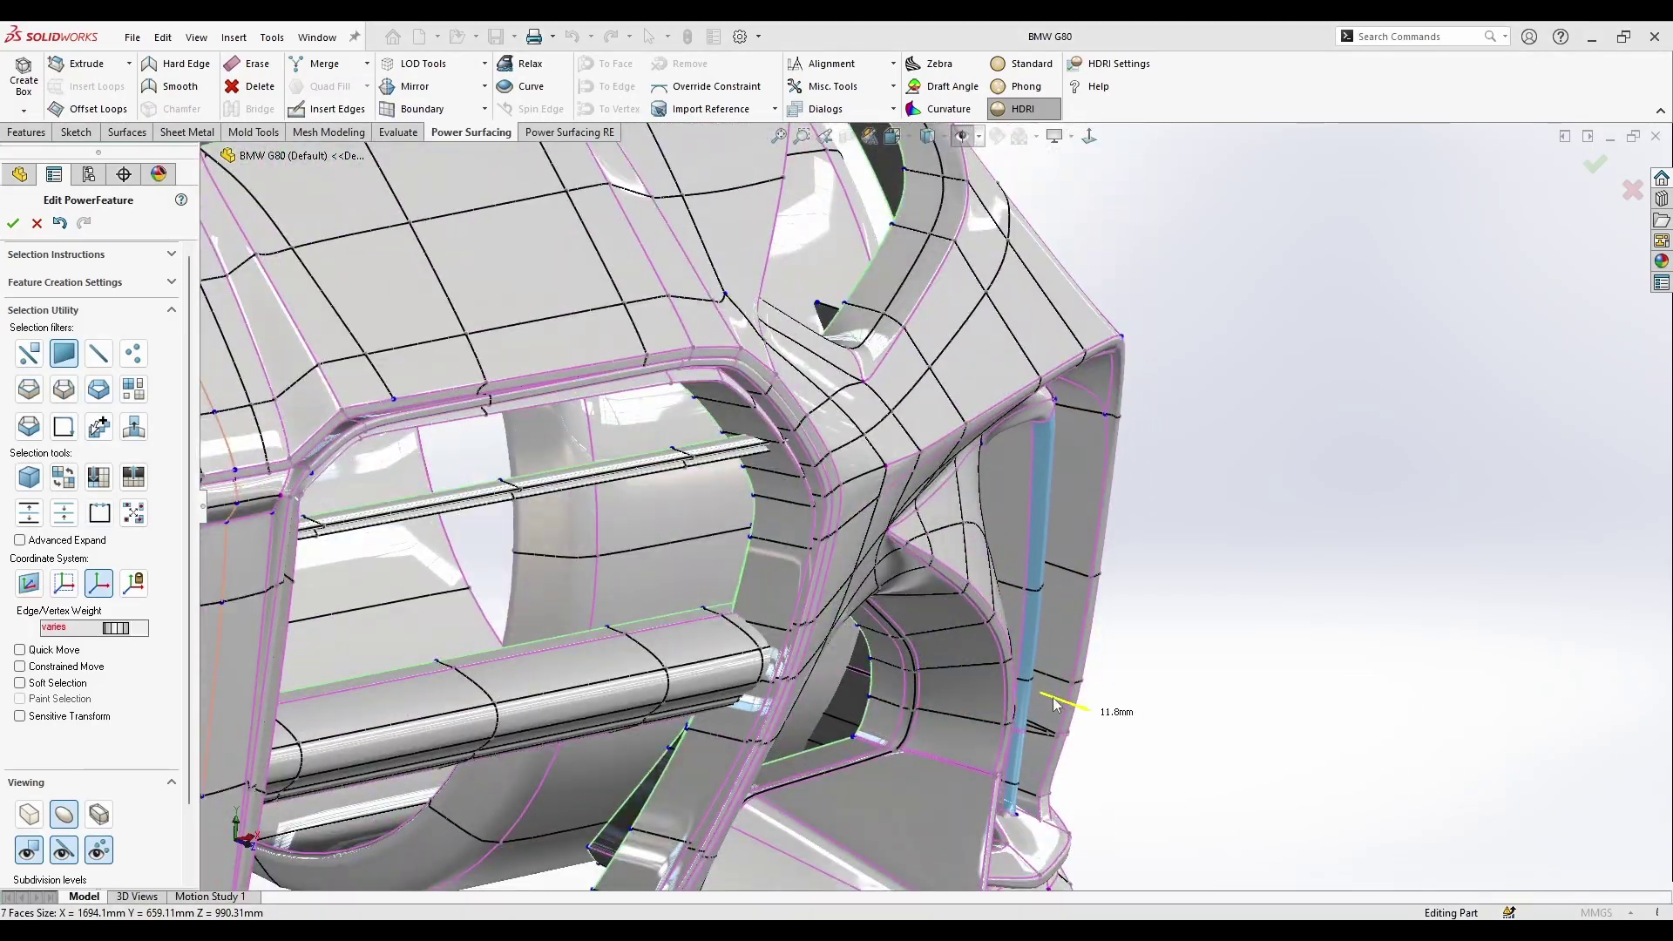
middle_click_drag(1054, 704, 1015, 525)
middle_click_drag(880, 498, 898, 558)
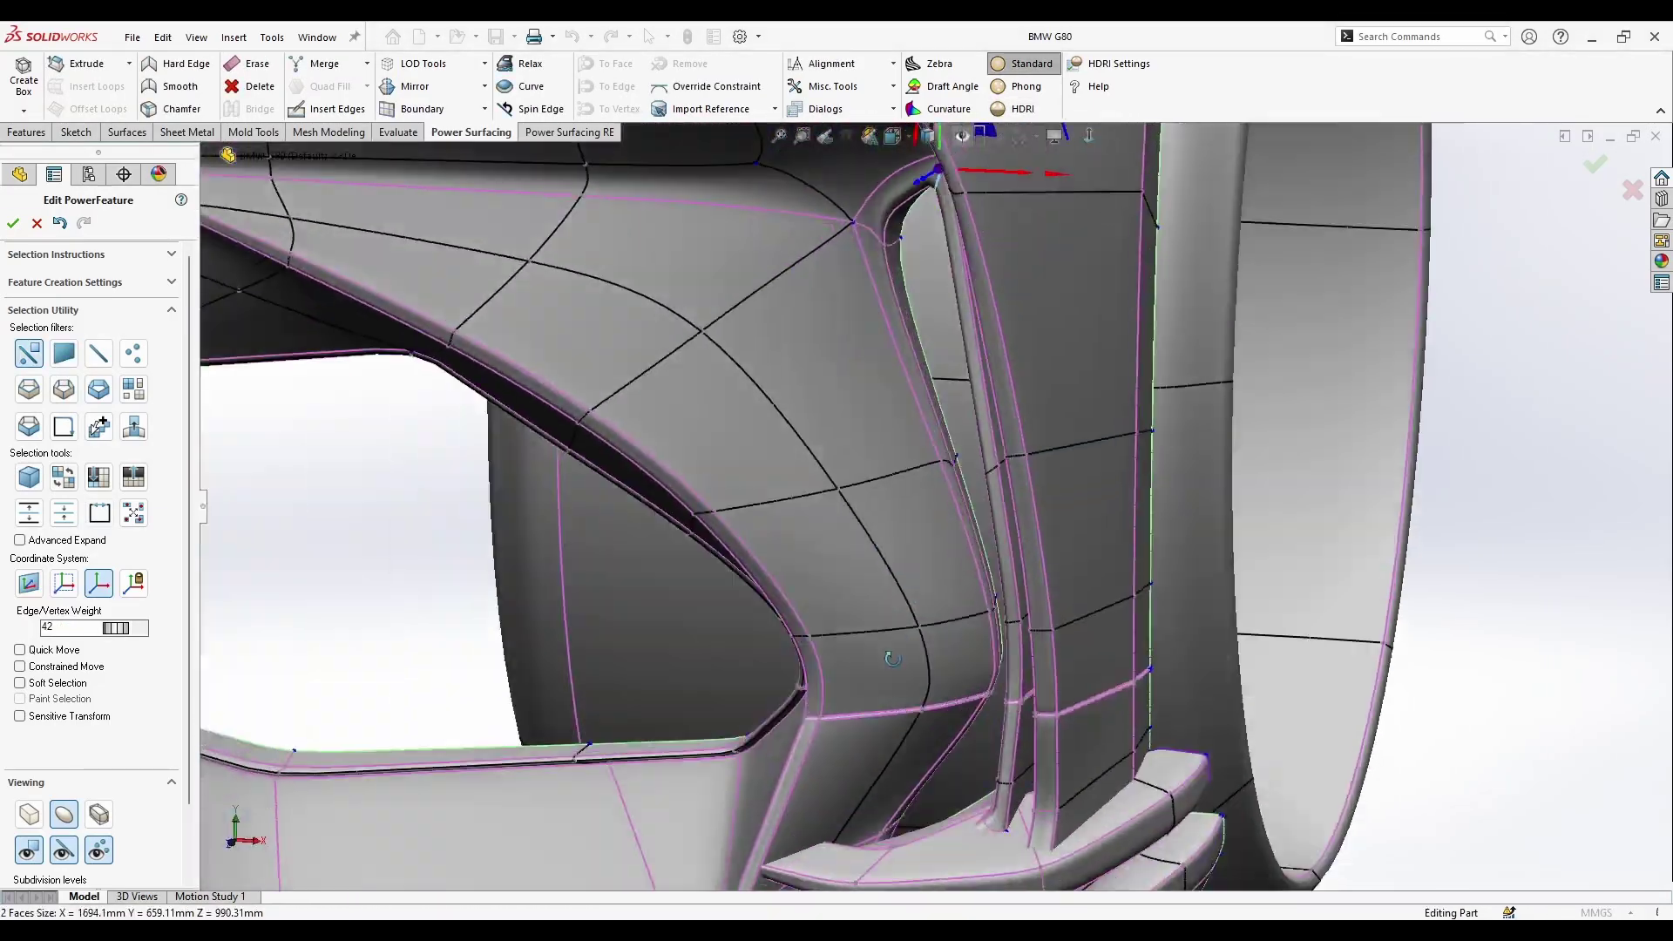
key("Tab")
scroll(906, 592, "down", 5)
scroll(910, 605, "down", 4)
scroll(910, 605, "up", 10)
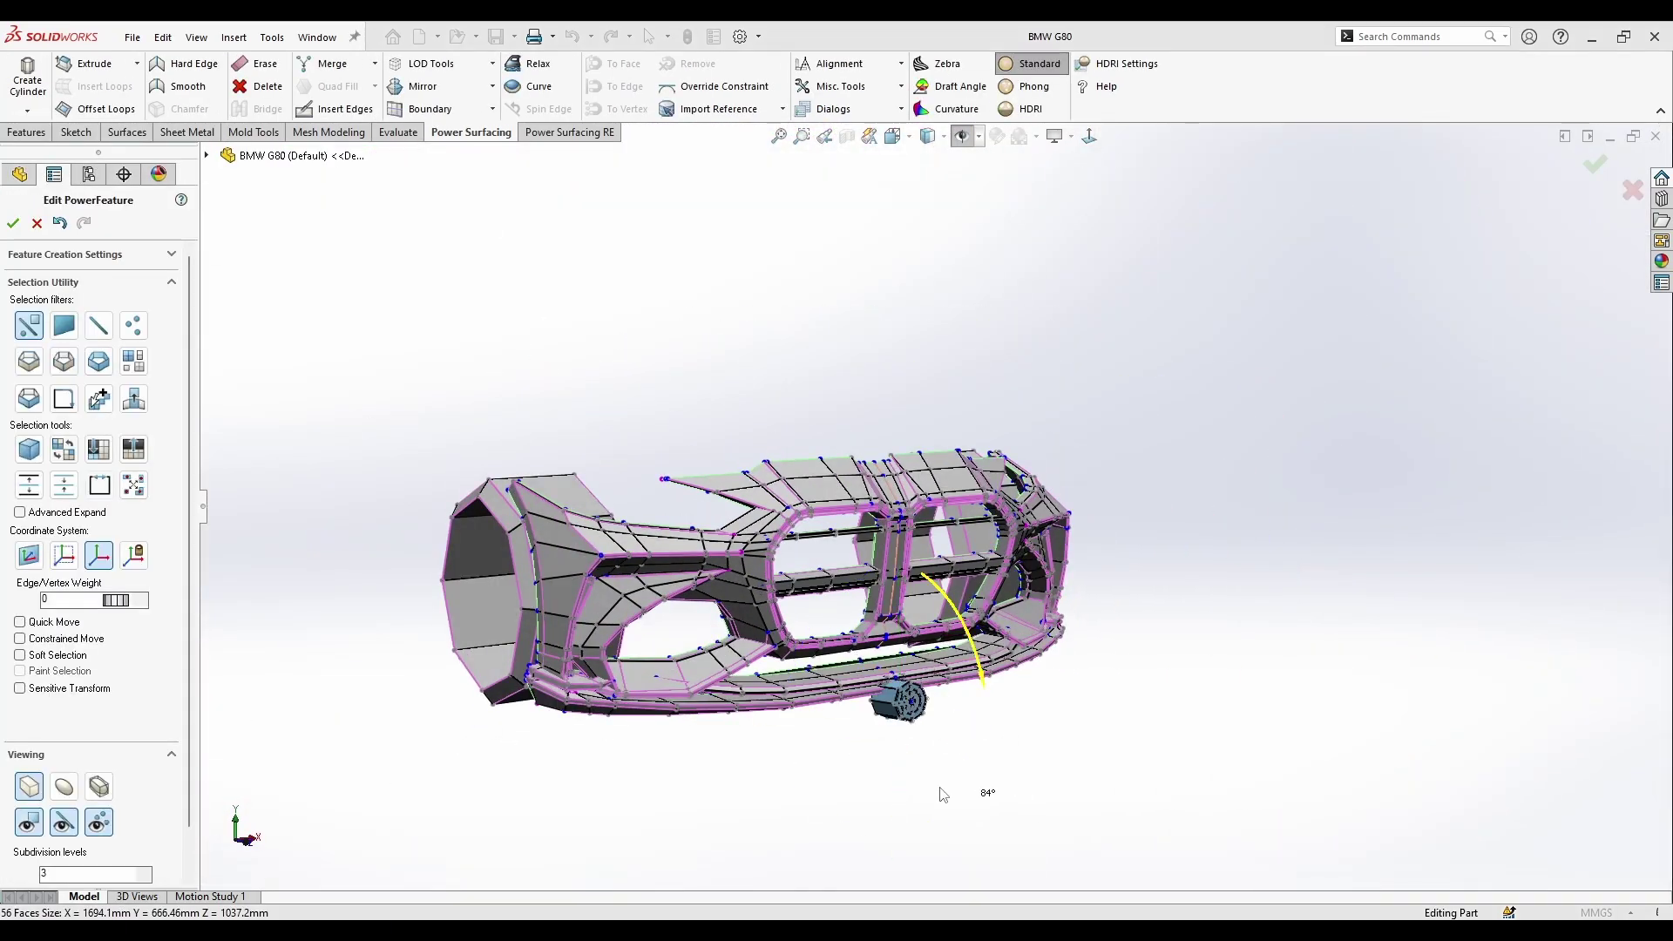
- View the right disc face-on with the face filter, toggling between smooth and box cage
key("ctrl+8")
scroll(1071, 574, "up", 3)
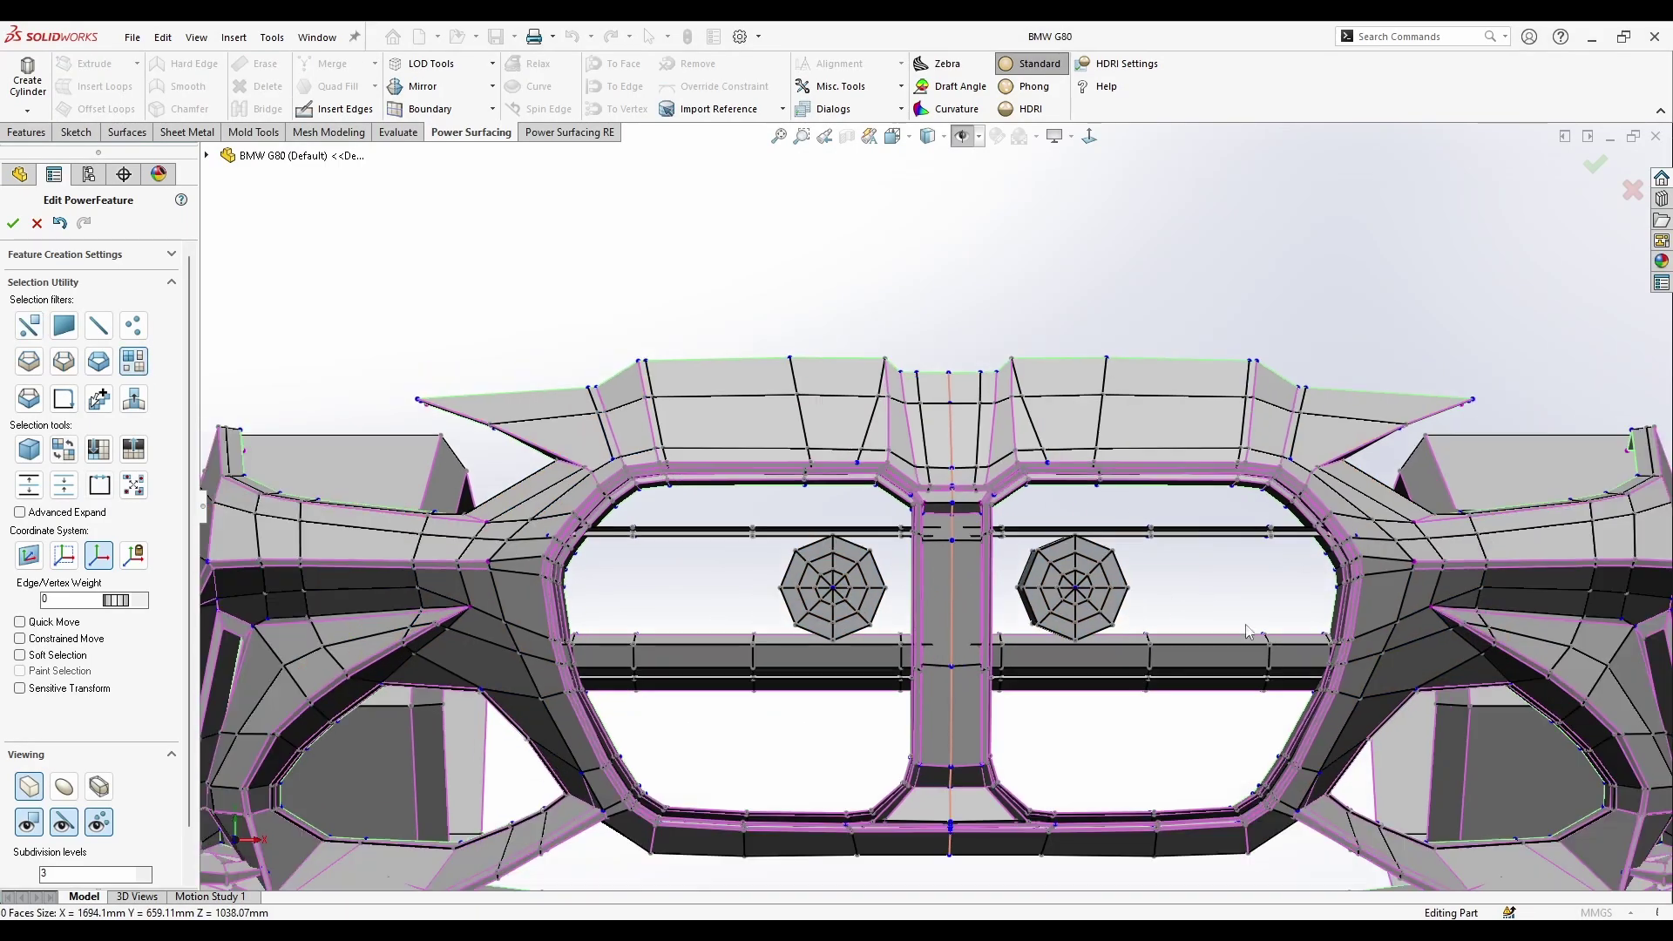
middle_click_drag(1071, 574, 1147, 483)
scroll(1176, 471, "down", 3)
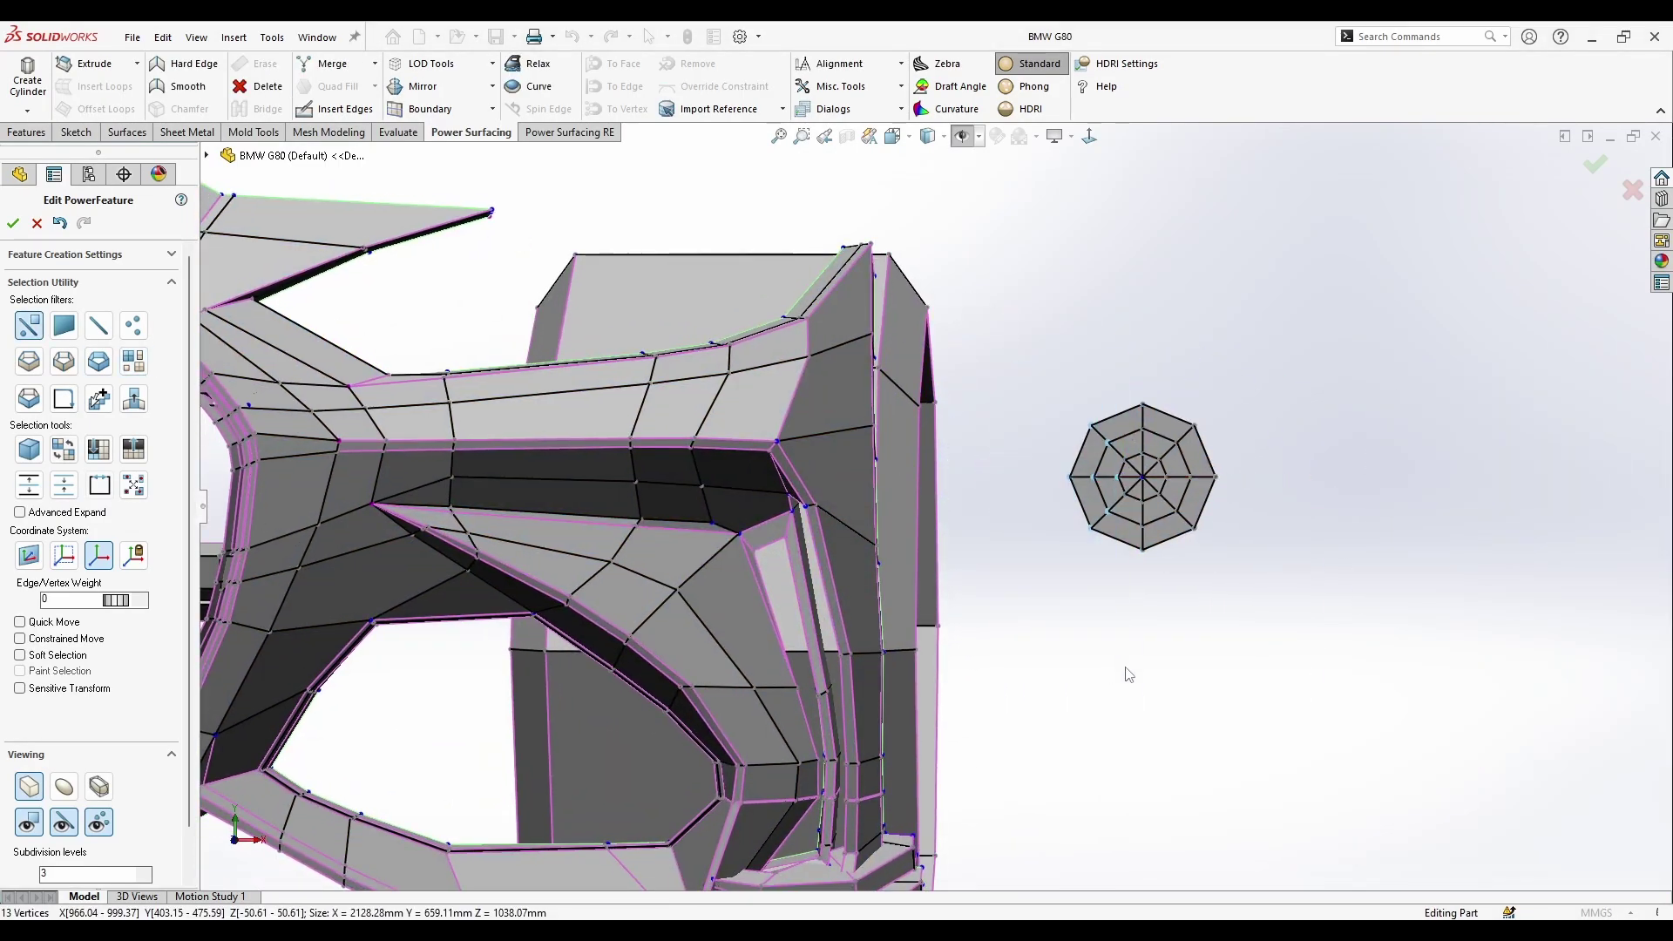
left_click(1124, 522)
key("ctrl+8")
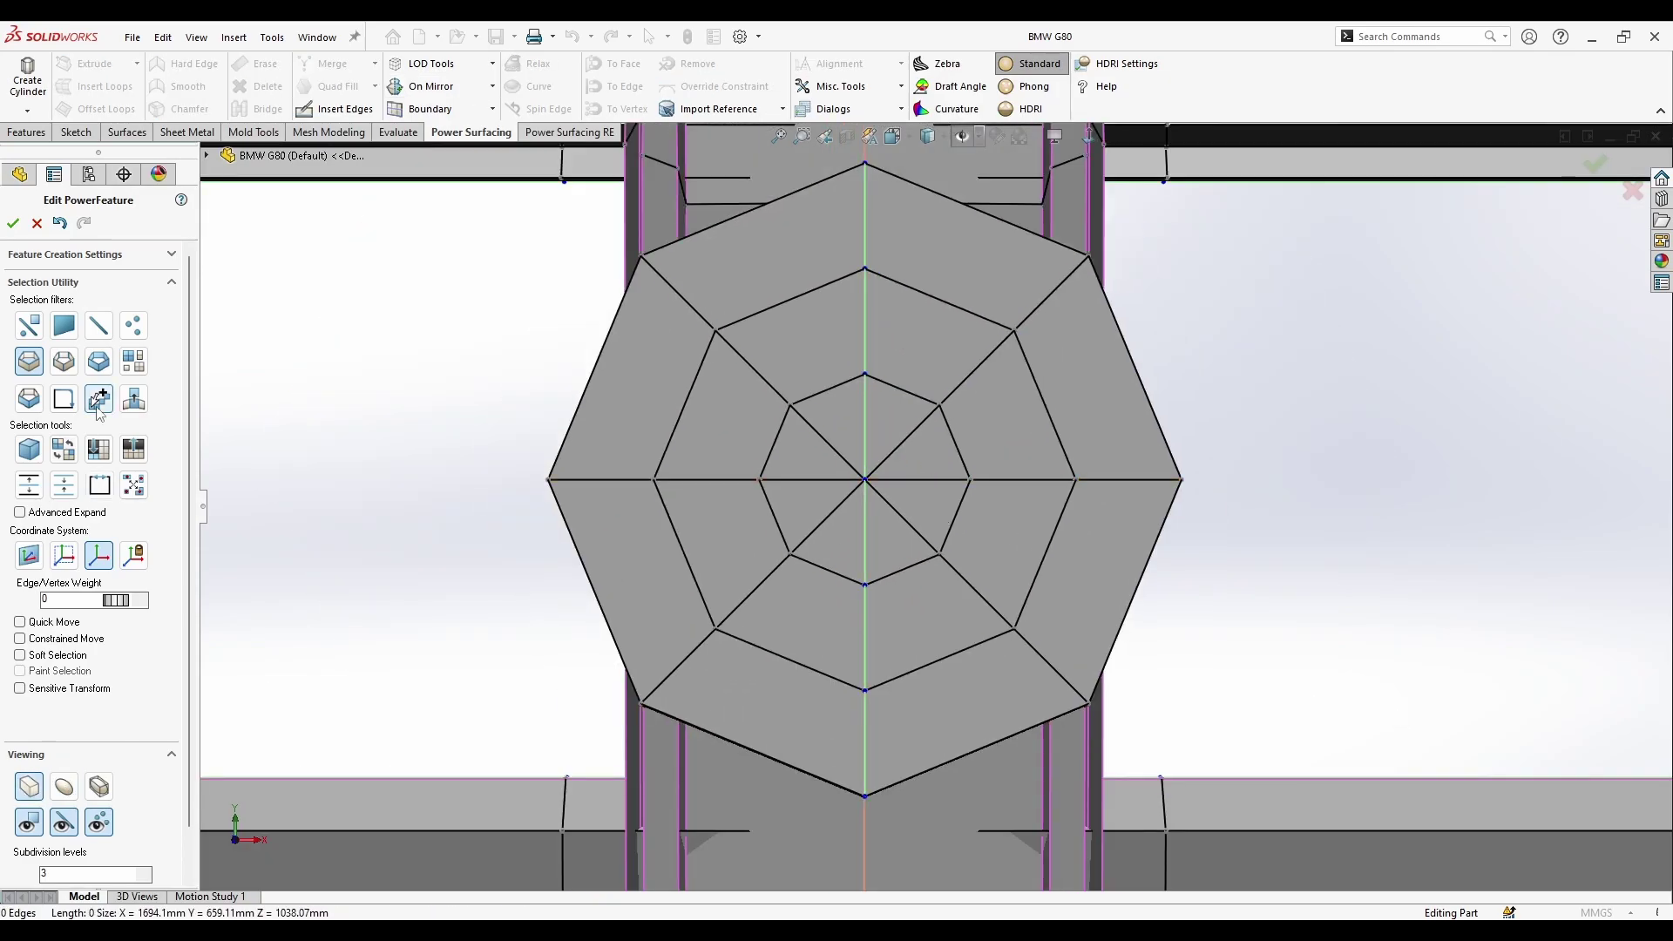
key("ctrl+a")
key("Tab")
- Select the disc's inner faces with soft selection enabled, then the whole disc mesh
key("Tab")
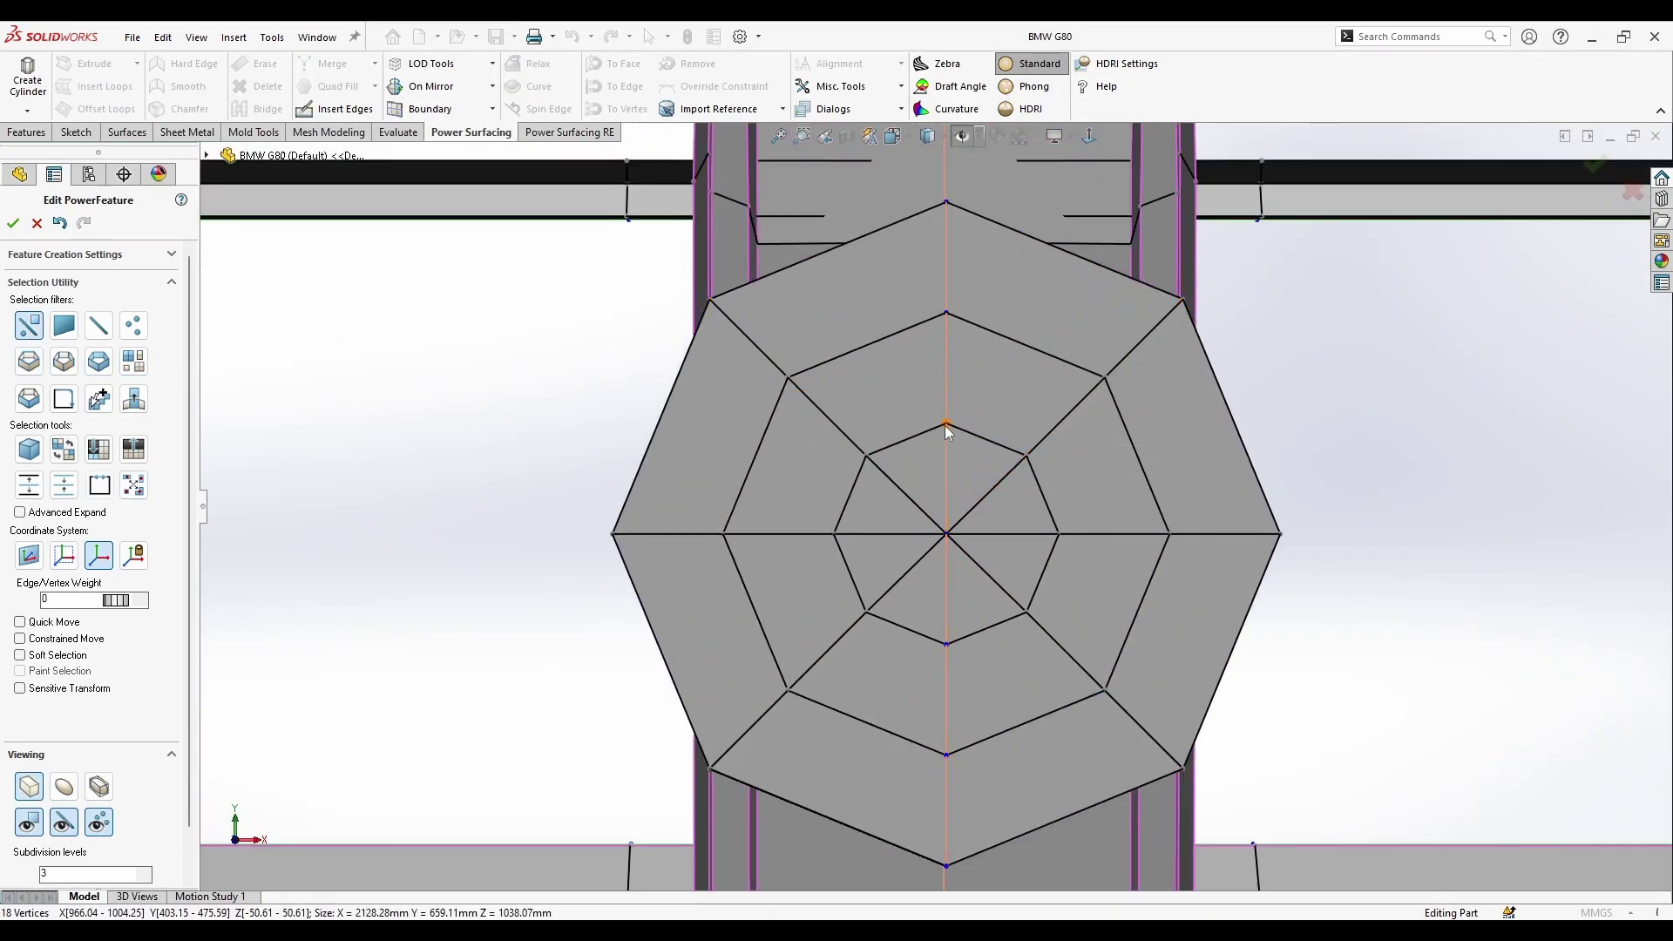
left_click(944, 425)
key("Tab")
key("Tab")
left_click(1133, 429)
left_click(950, 608)
mouse_move(950, 609)
middle_mouse_down()
mouse_move(1270, 595)
mouse_move(1225, 584)
mouse_move(880, 660)
middle_mouse_up()
key("ctrl+a")
- Check the mirroring options and view the disc mounted on the centre bar
left_click(492, 86)
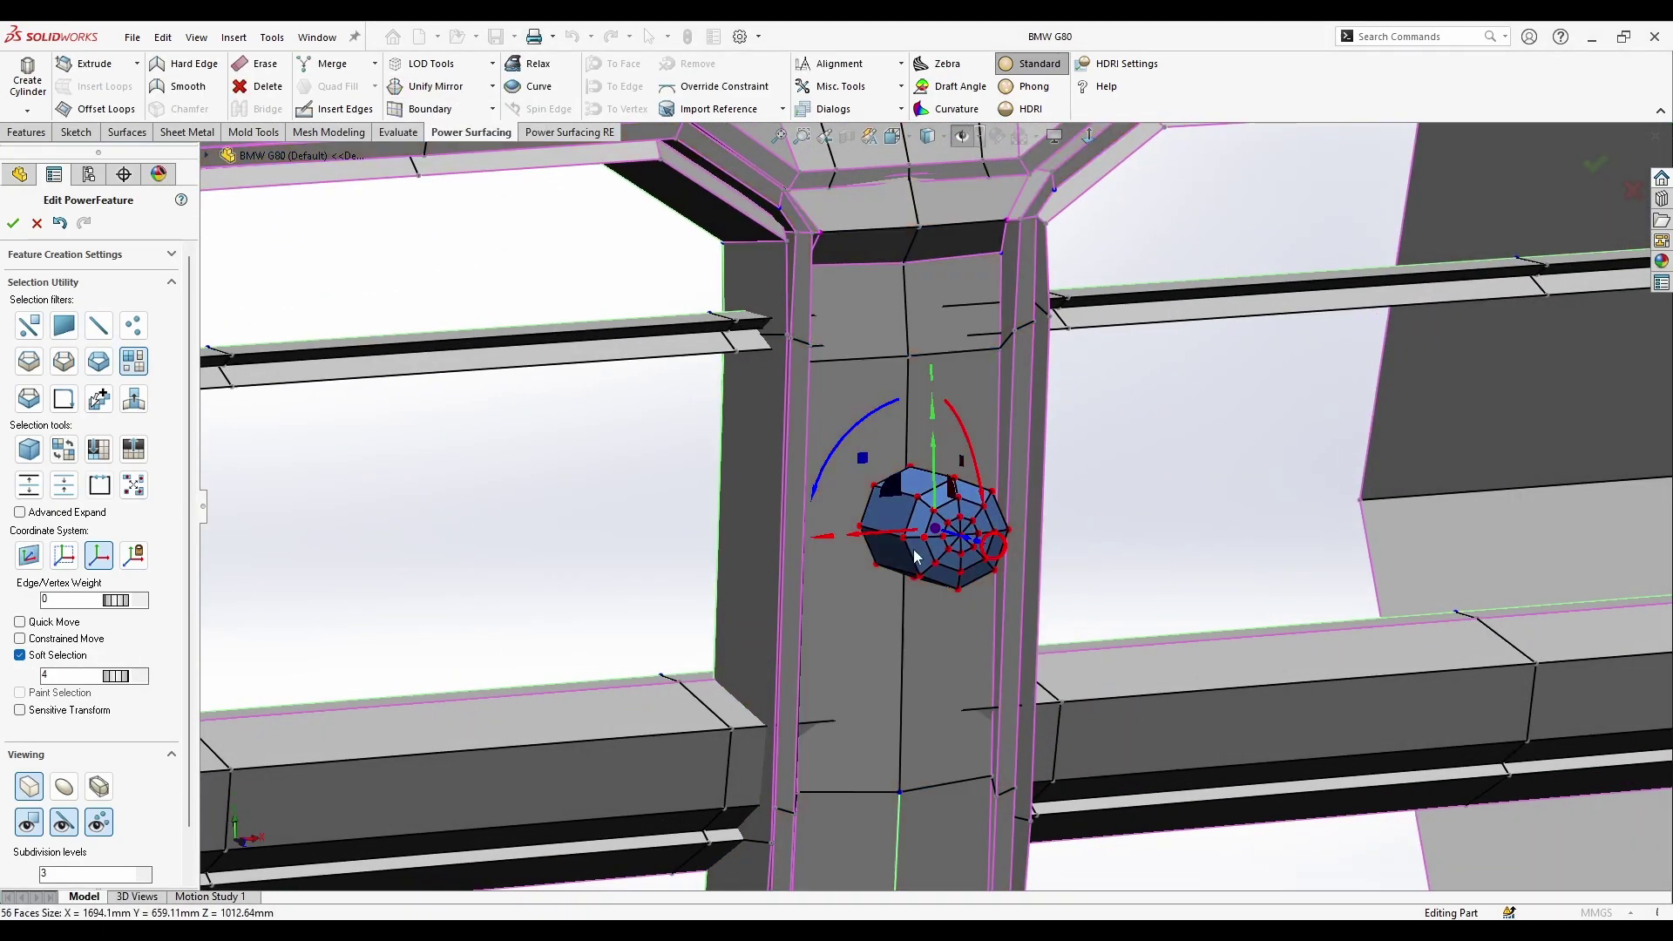
middle_click_drag(915, 556, 1401, 671)
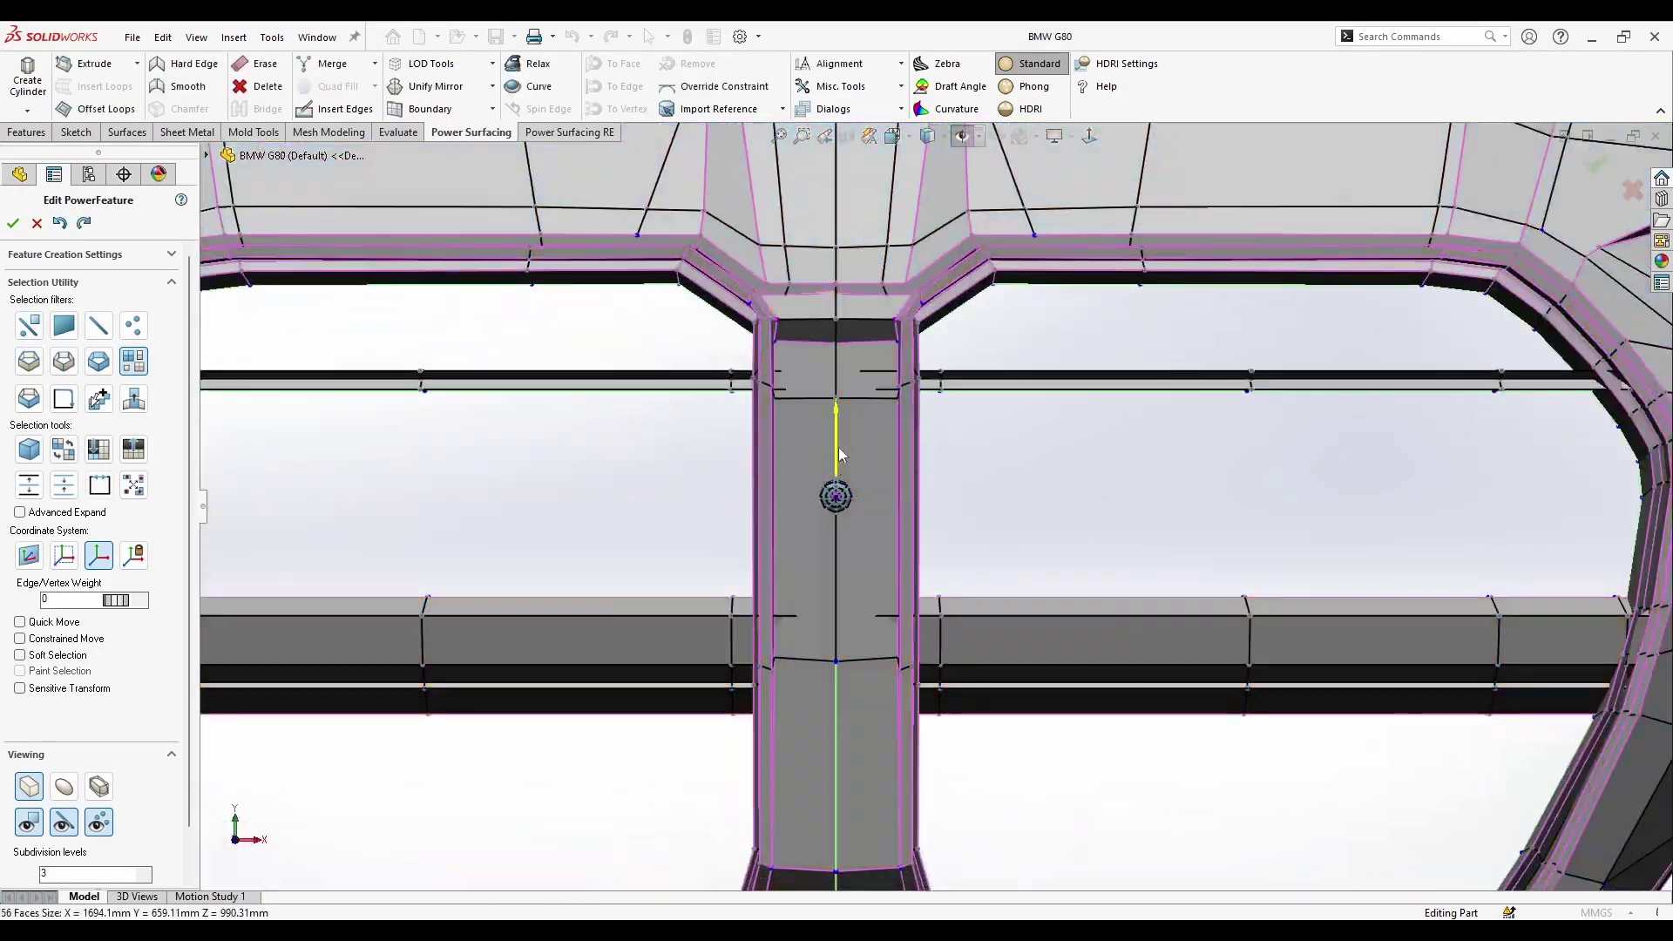
scroll(870, 389, "up", 5)
right_click(933, 349)
- Select the sensor's circular edge loop and compare box and smooth views of the recessed ring
left_click(1089, 364)
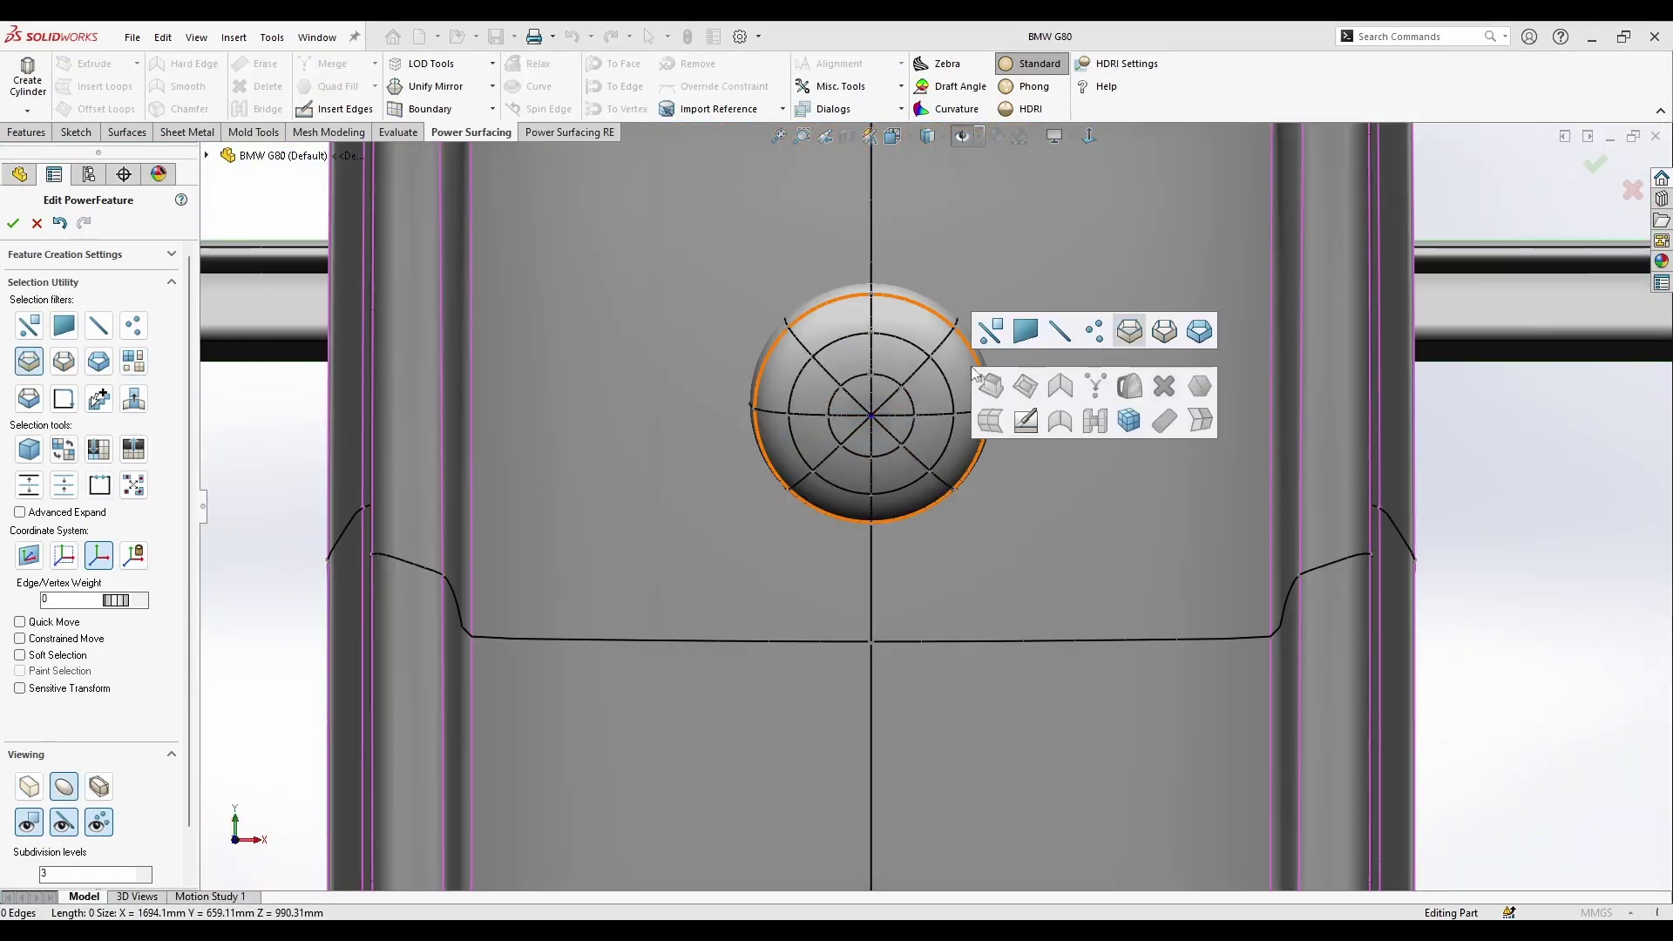
key("Tab")
middle_click_drag(717, 334, 922, 270)
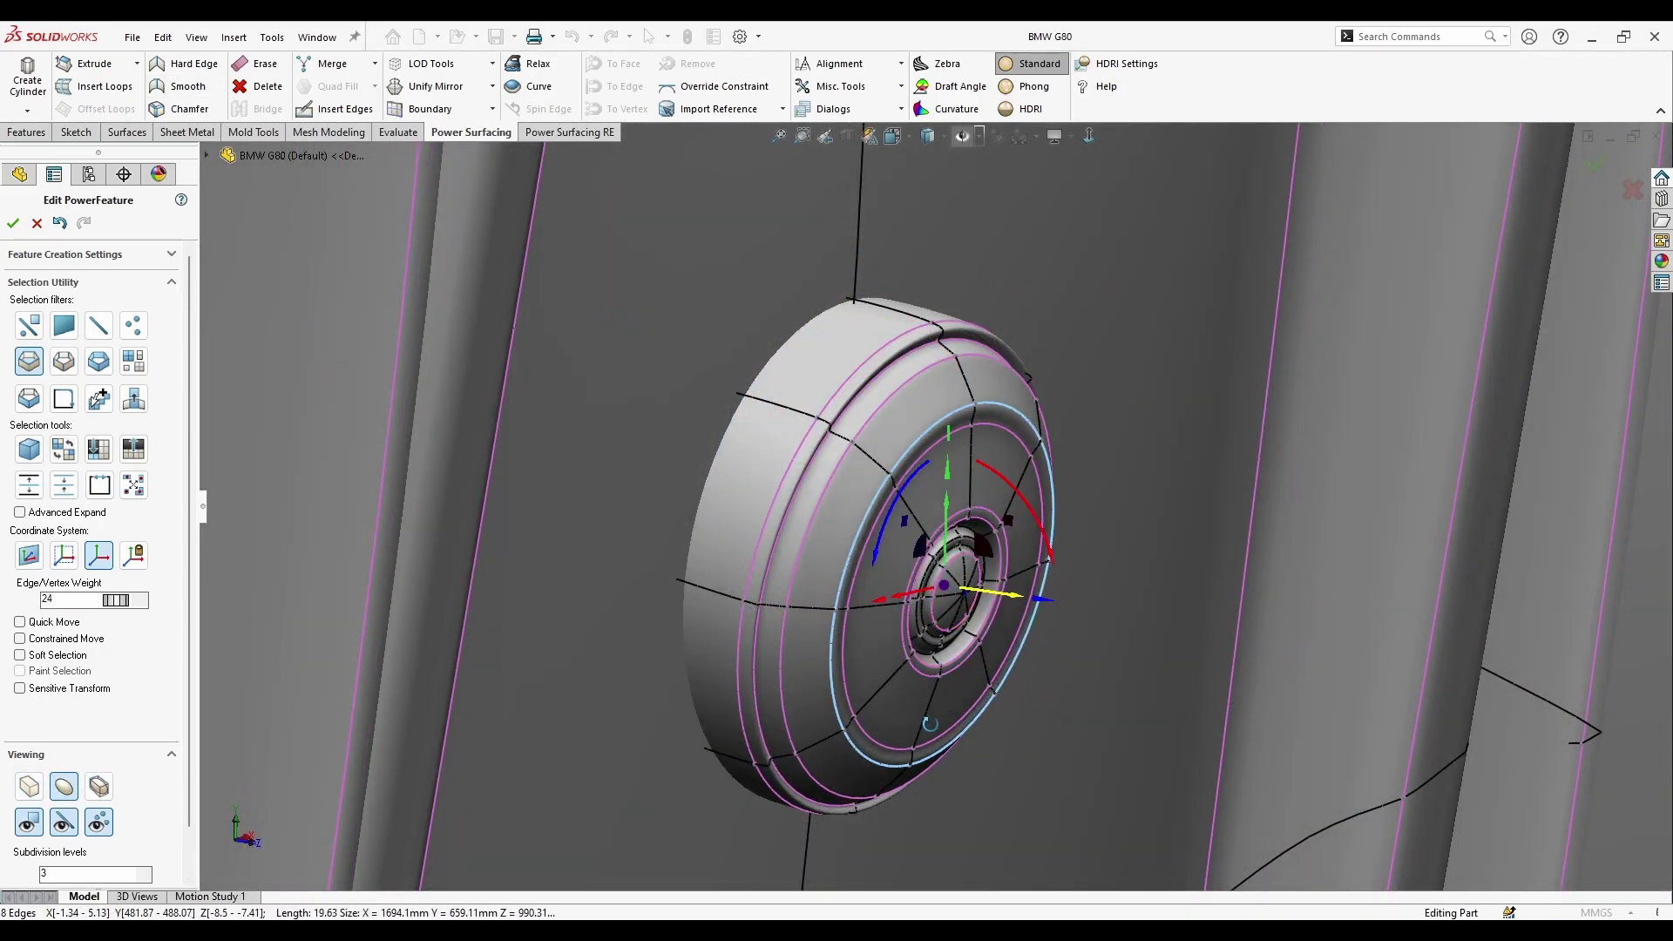
key("Tab")
scroll(847, 518, "up", 3)
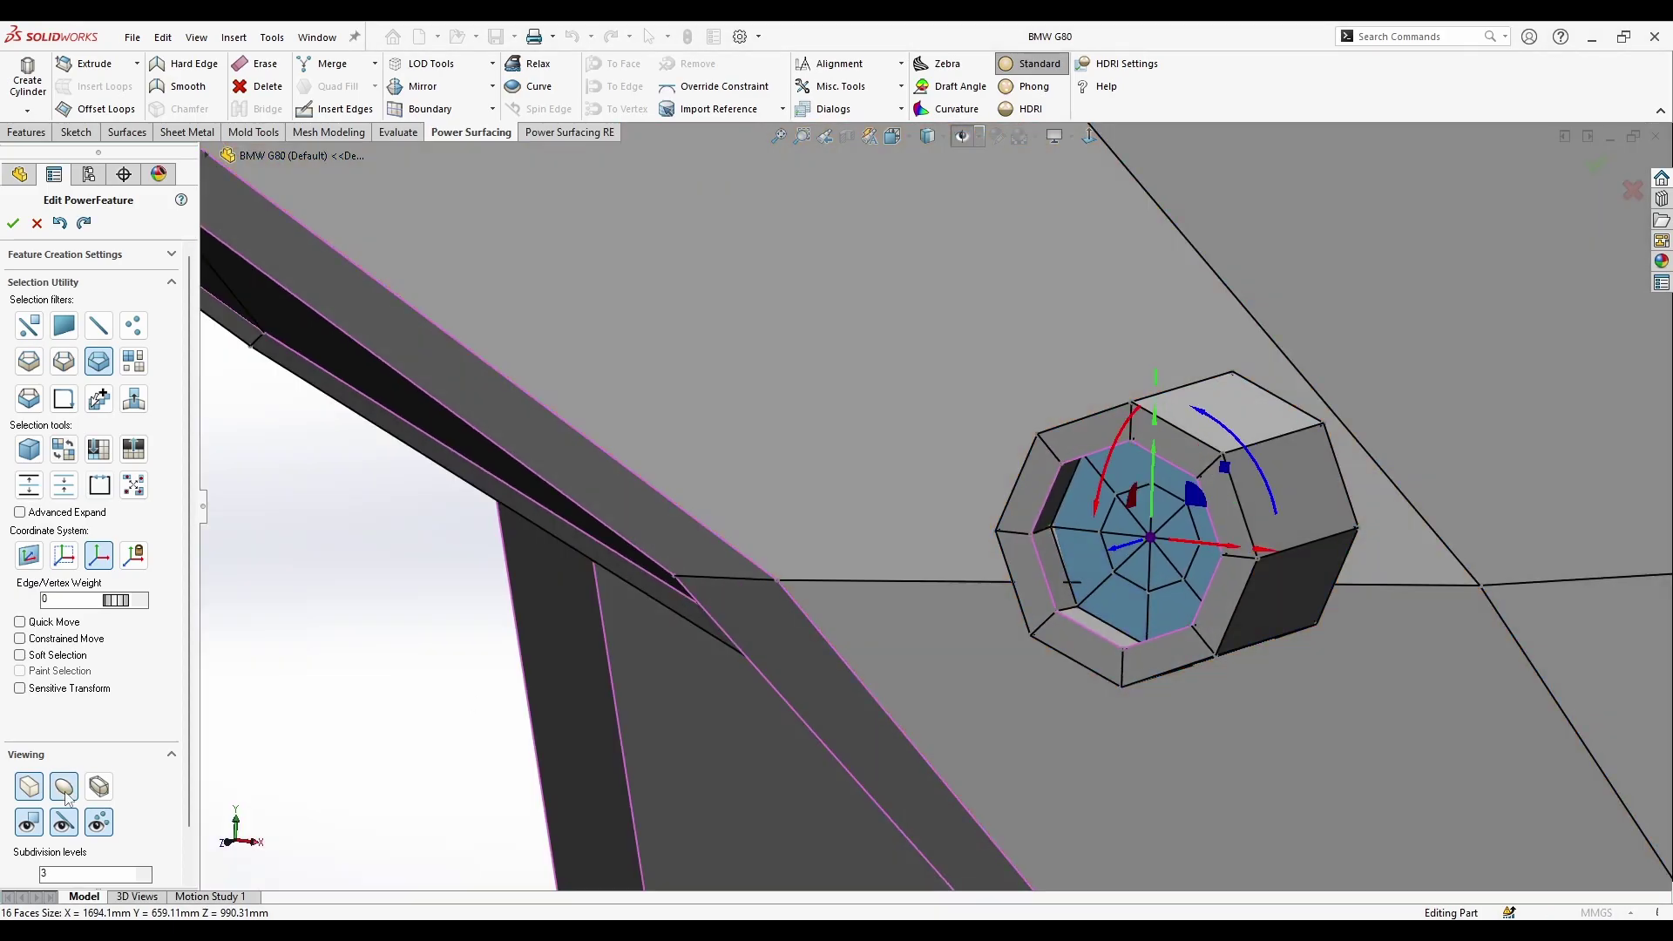
left_click(64, 787)
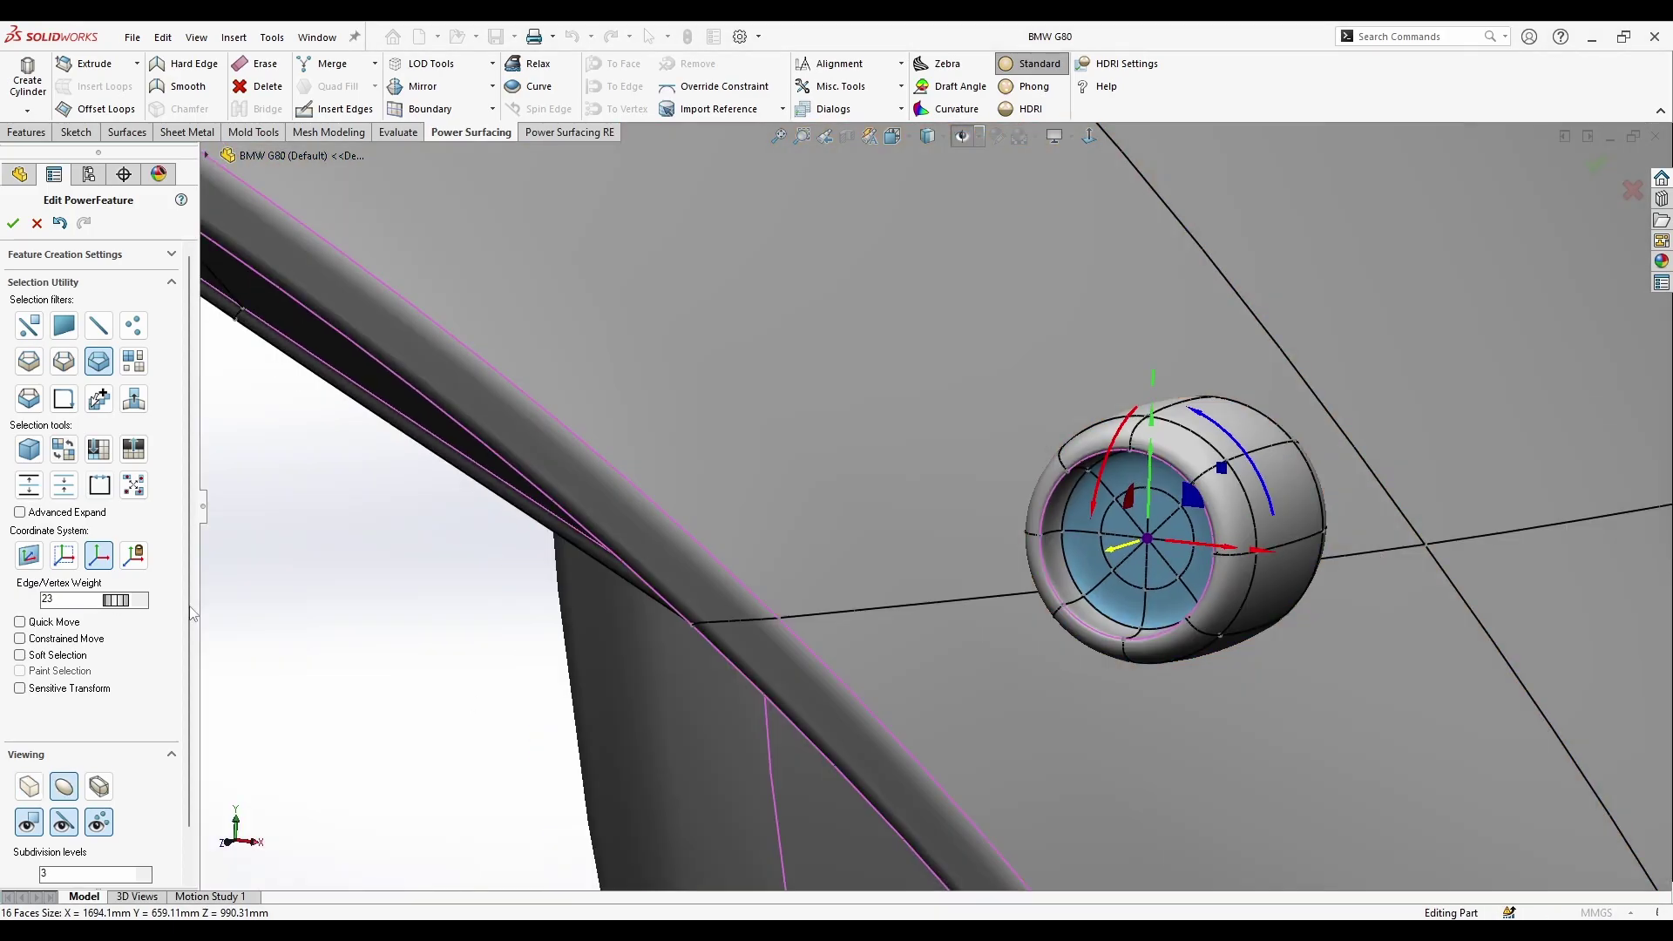
scroll(1148, 592, "down", 2)
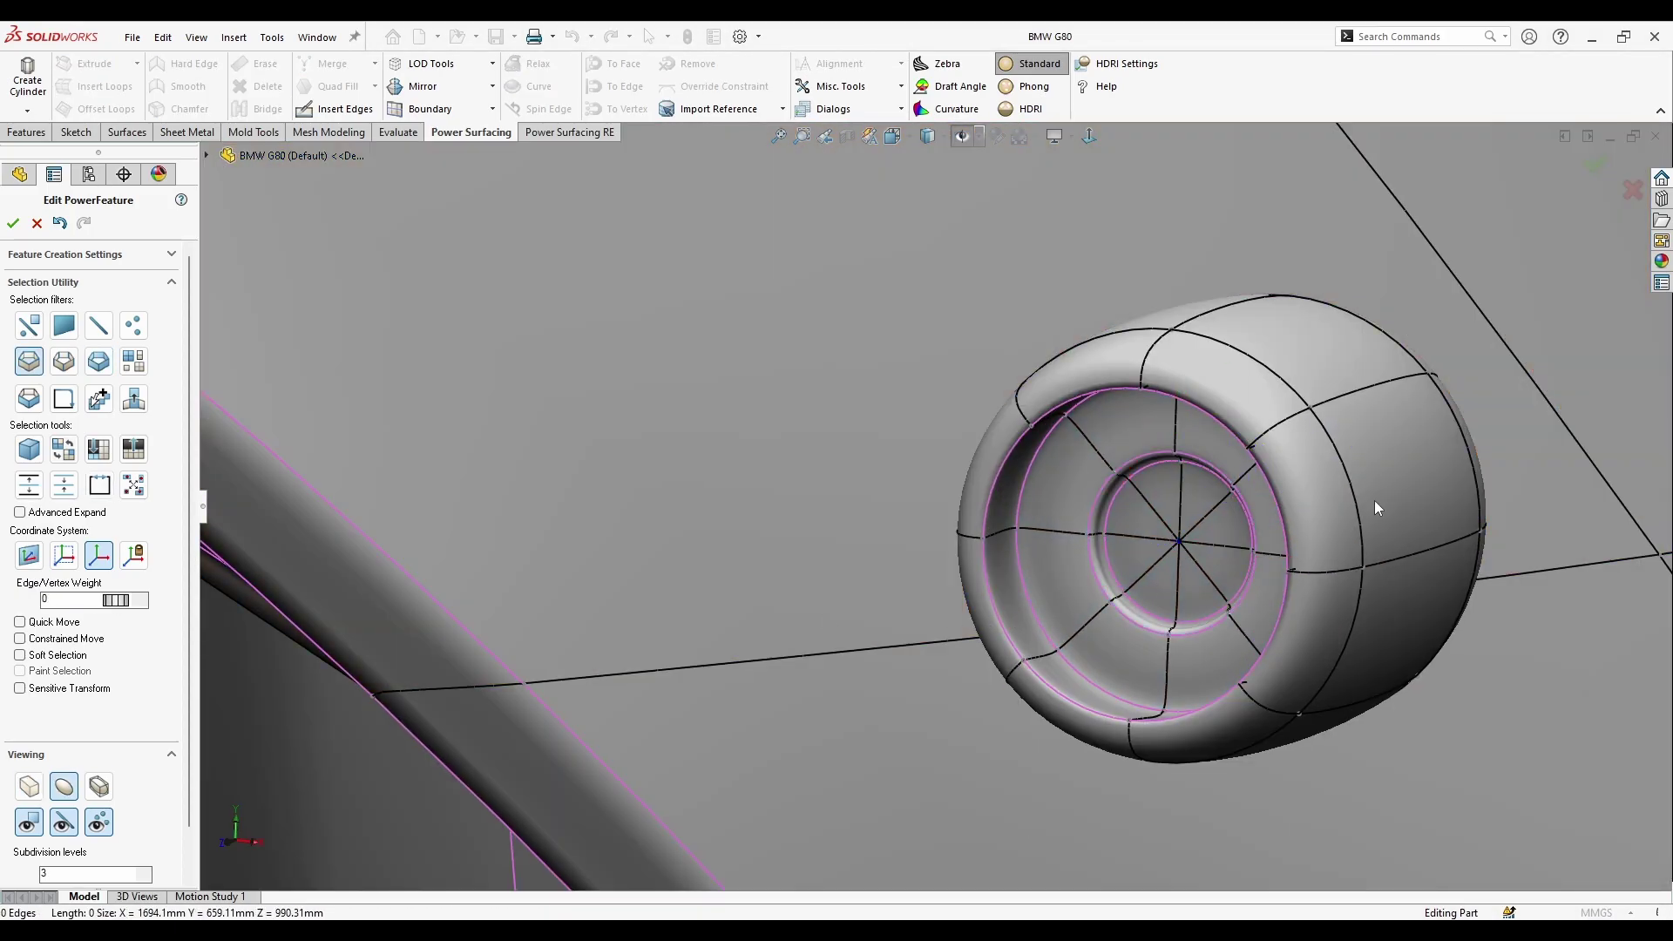
- Select the sensor's inner edge loop and finish the PowerFeature, yielding 16 surface and 3 solid bodies
left_click(1109, 563)
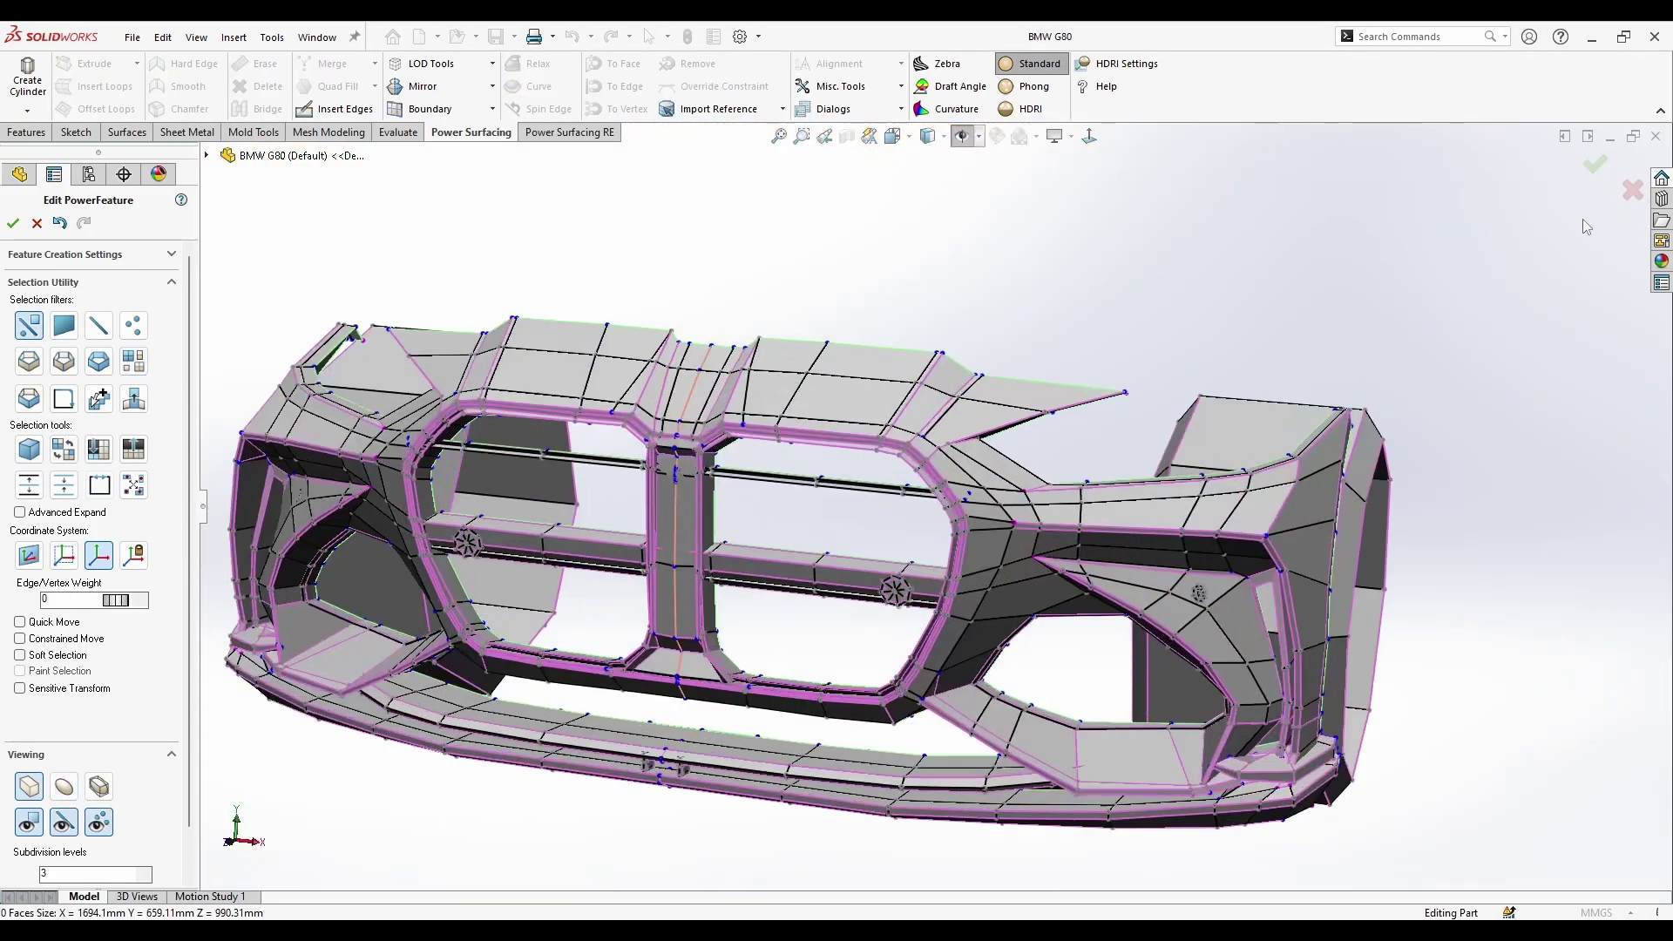
left_click(1595, 164)
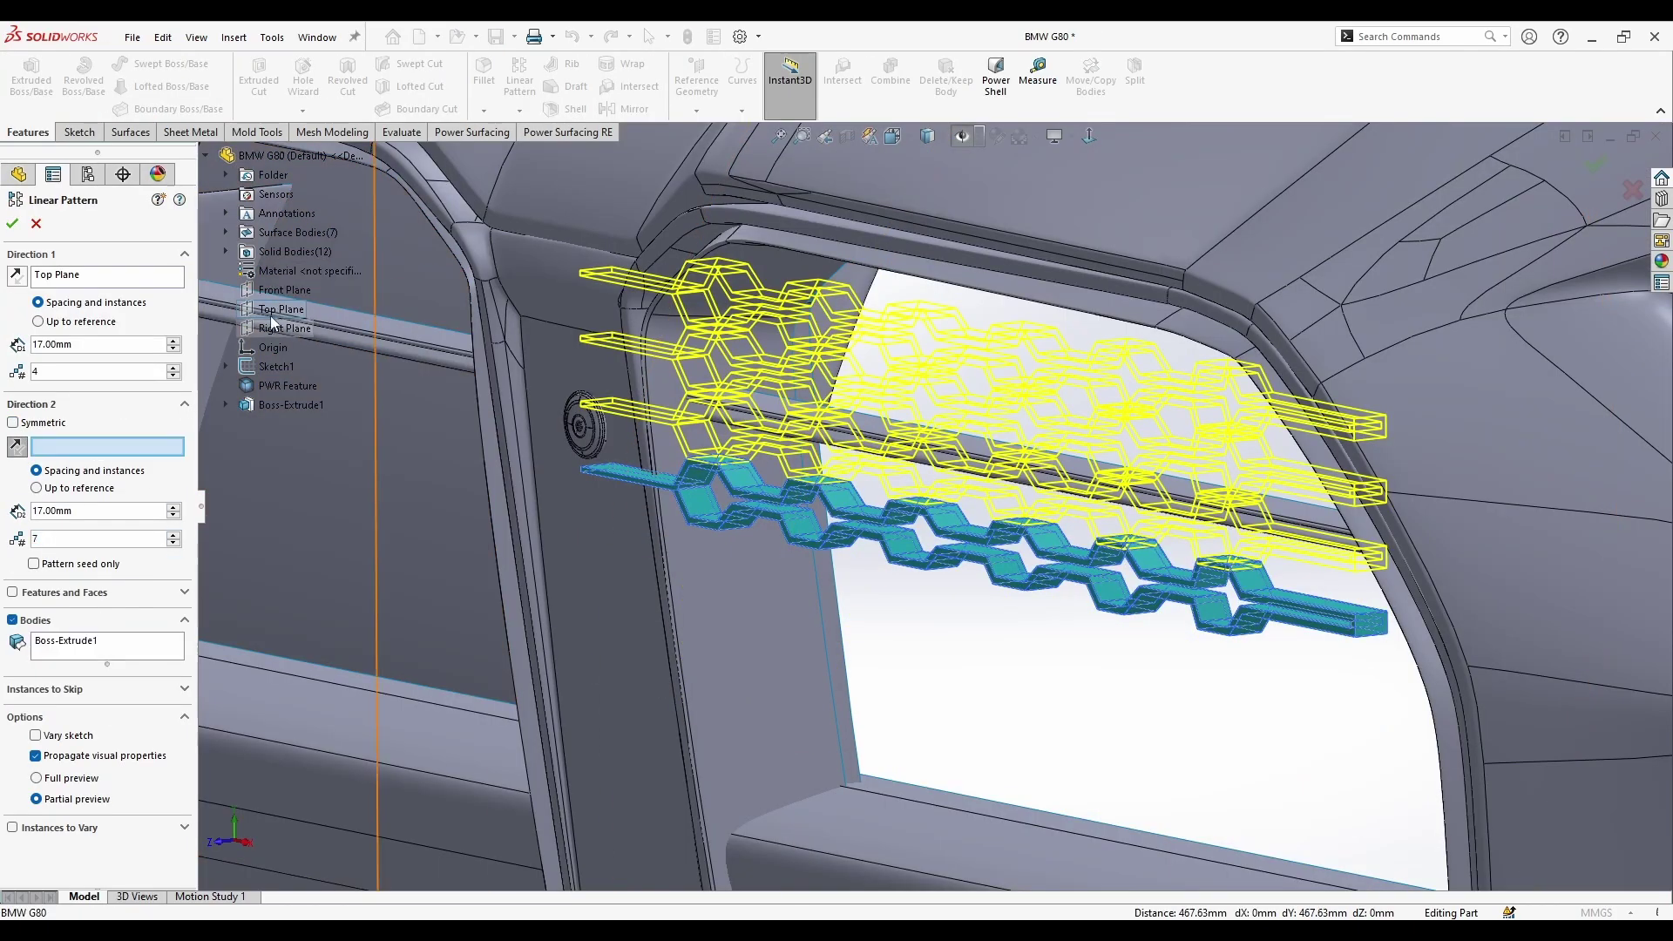
- Pattern the hex strip with Top Plane as second direction and rotate the grille bodies 13°
left_click(272, 315)
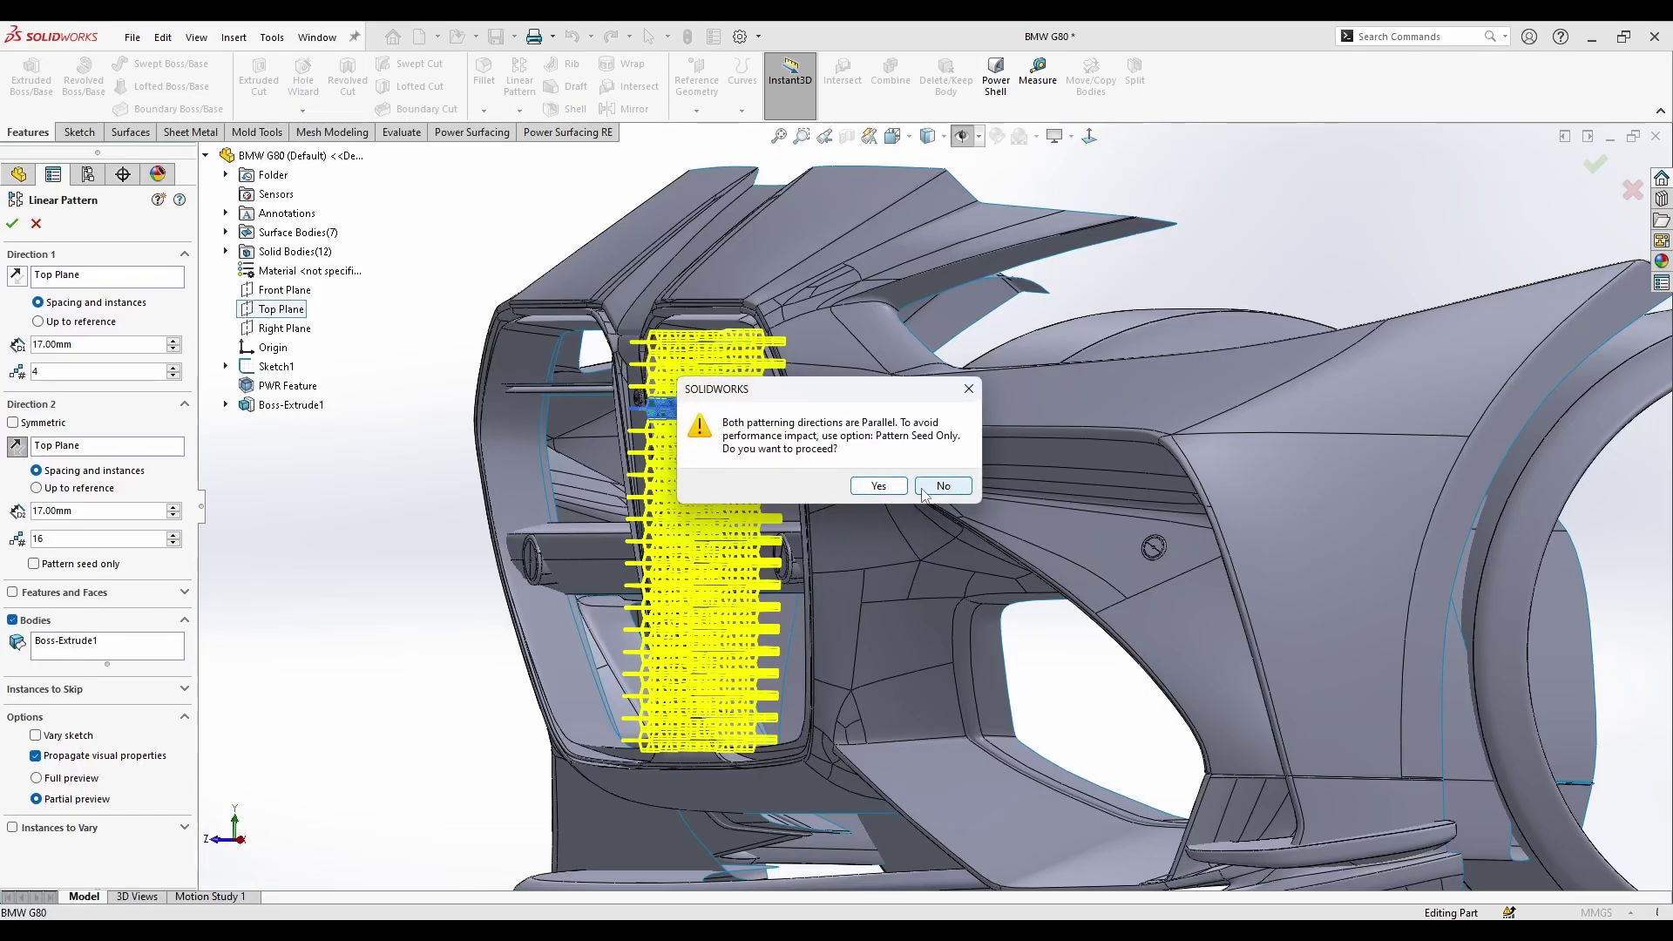
left_click(924, 494)
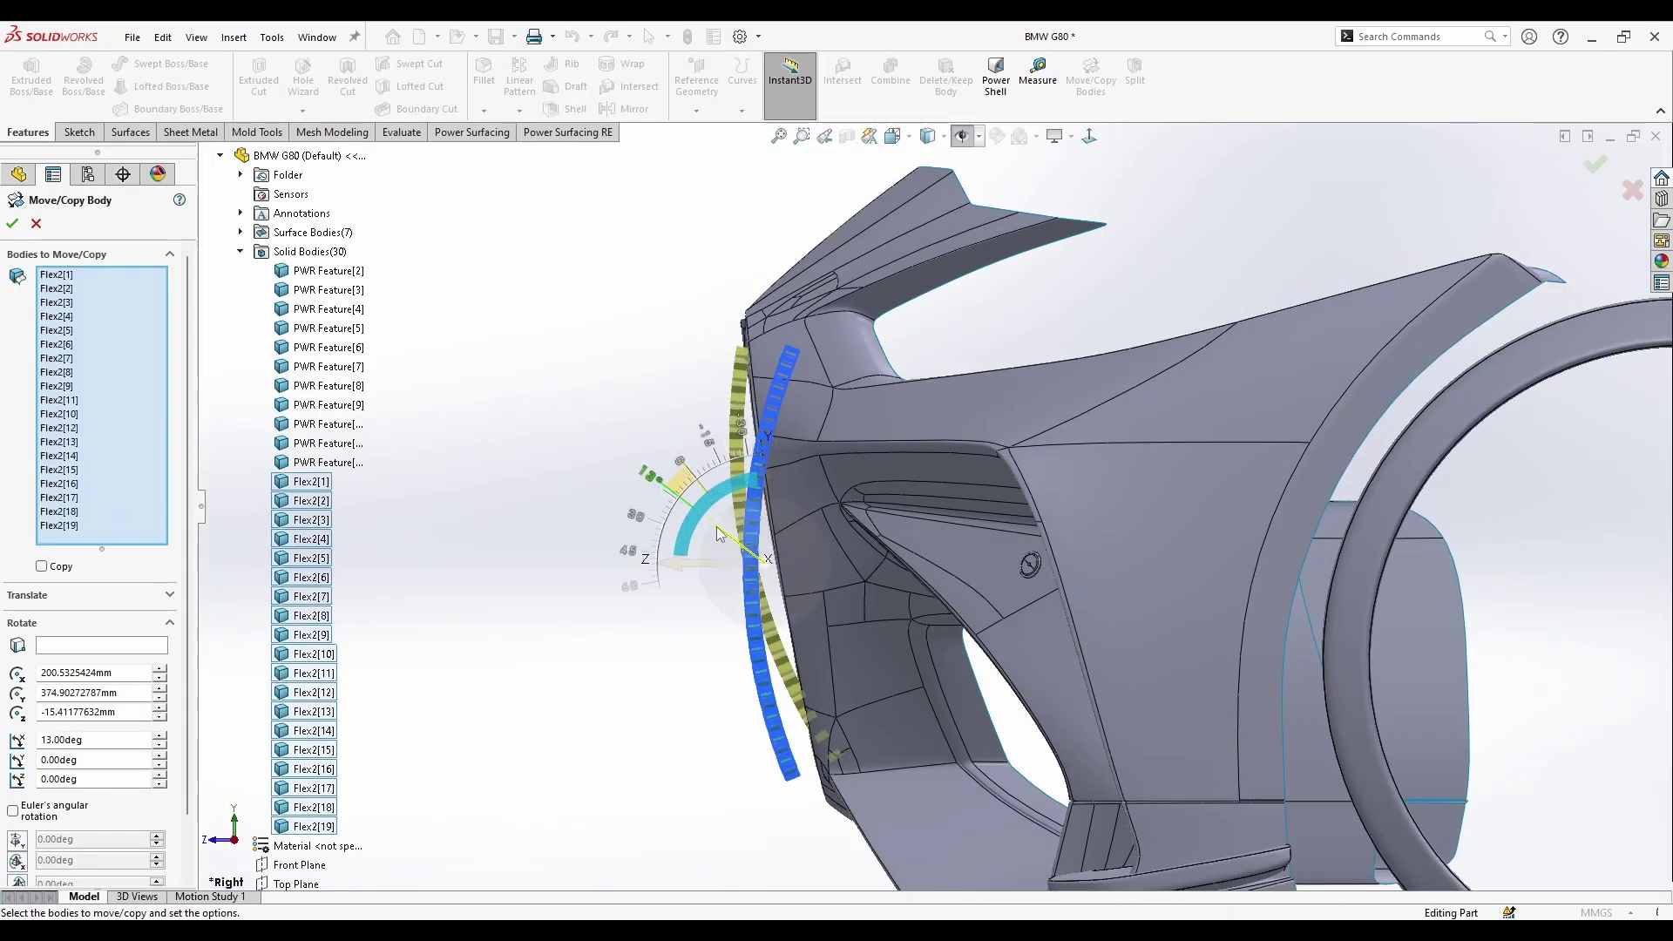
key("Return")
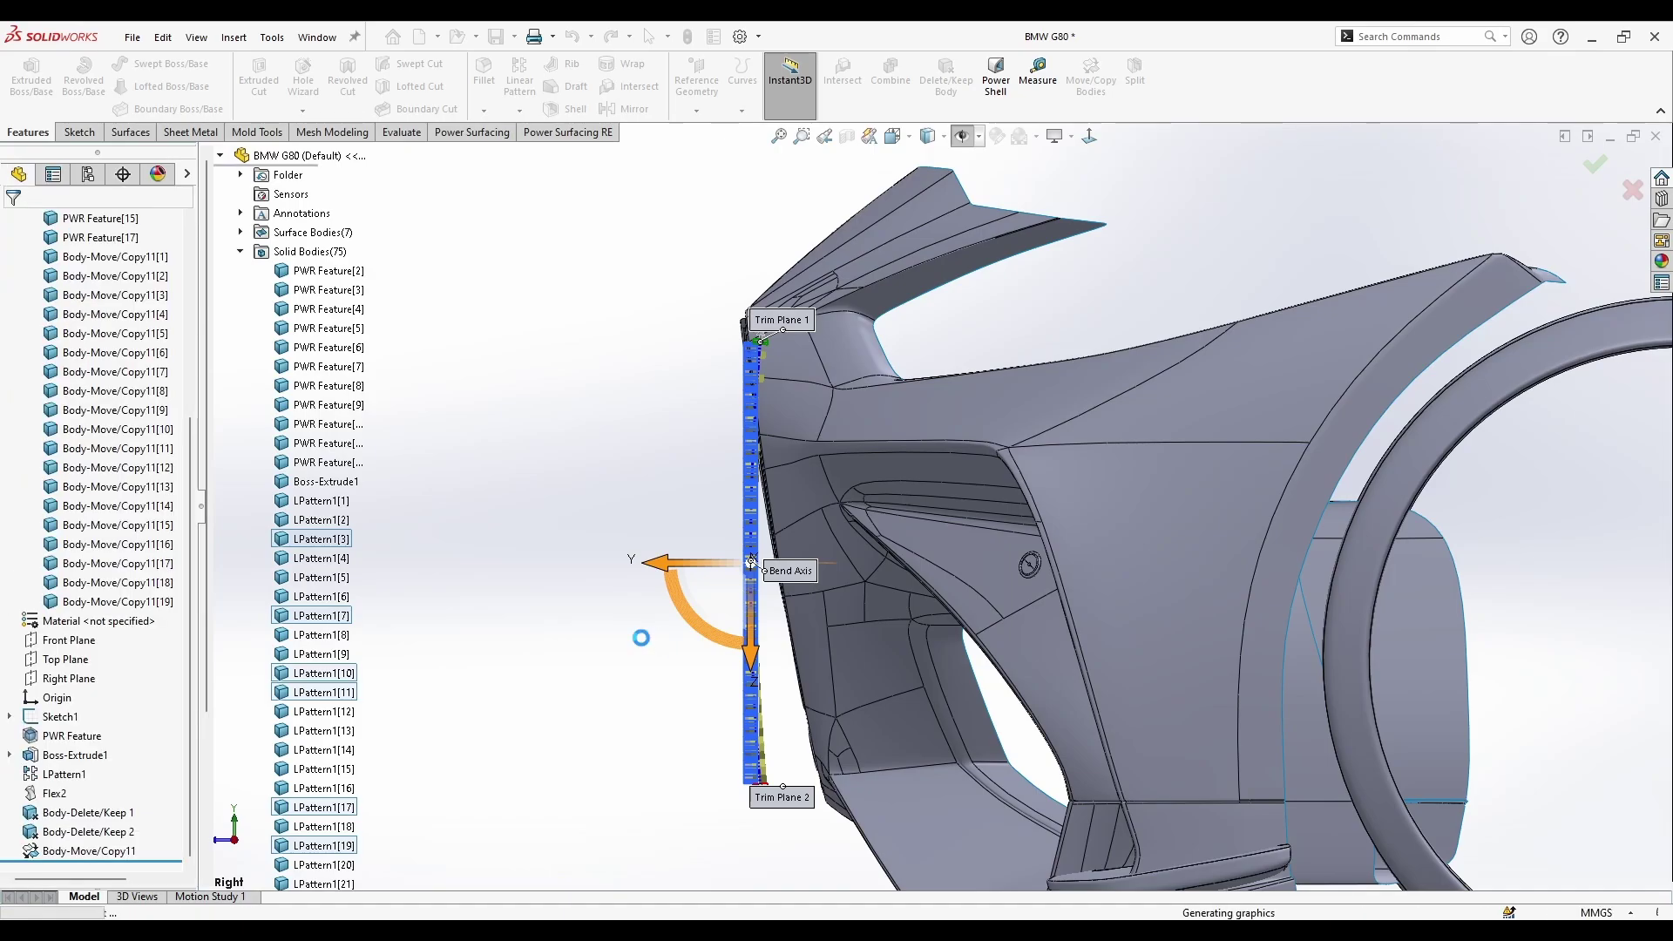
right_click(52, 851)
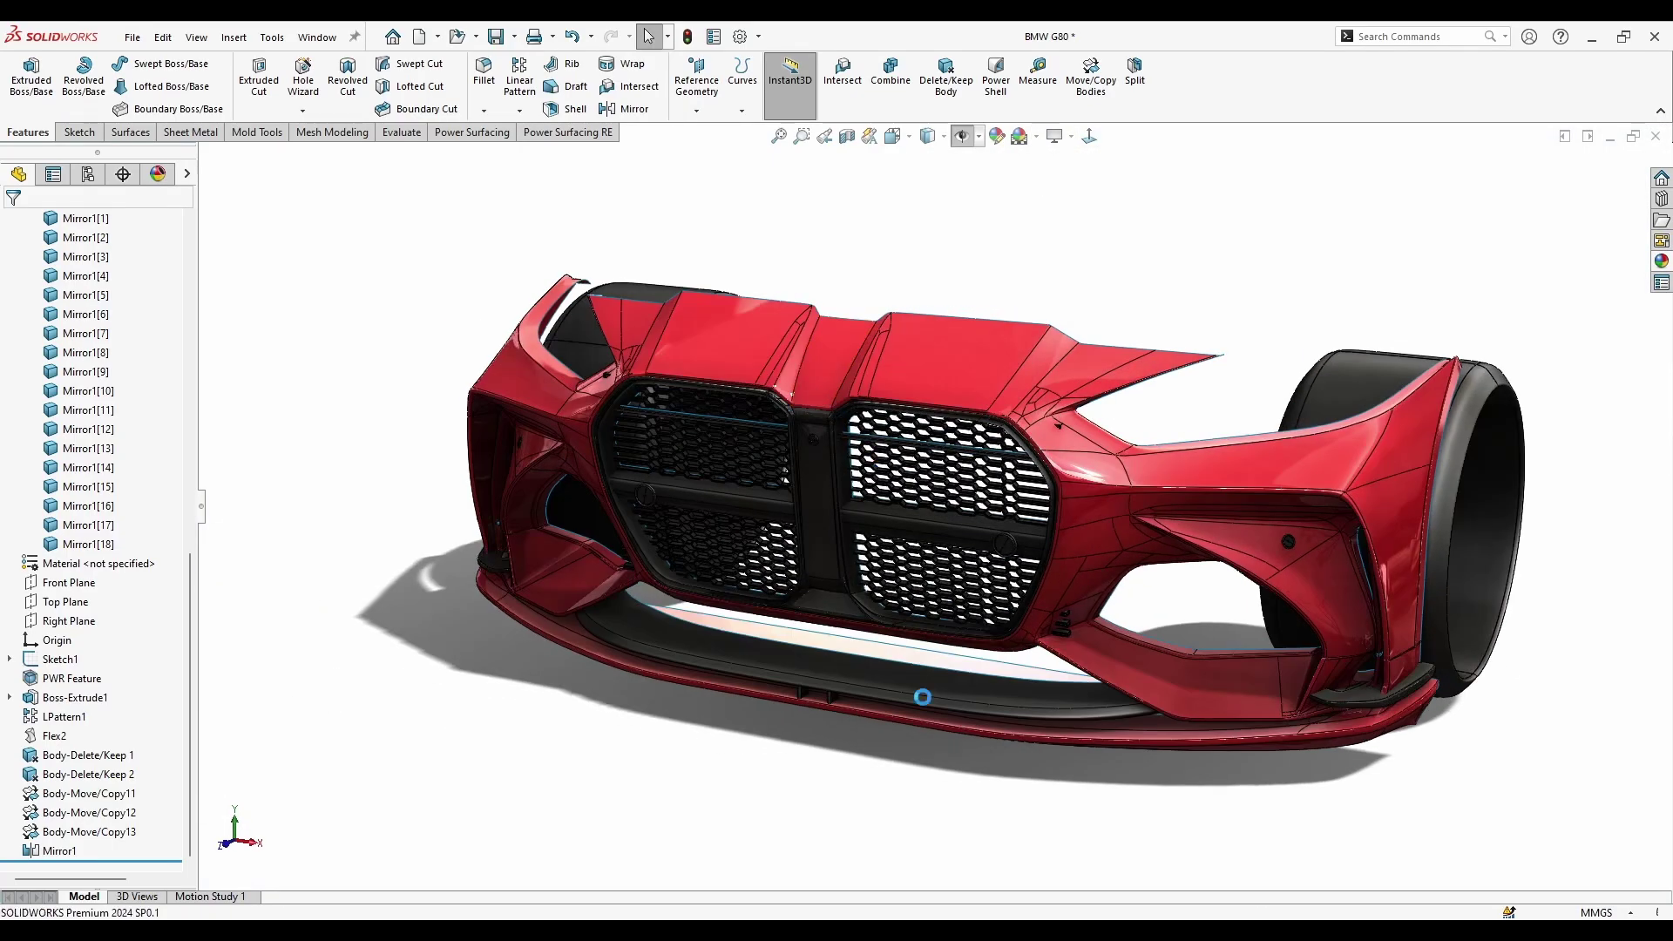
- Copy a honeycomb grille body and move the copy into the lower side intake
middle_click_drag(922, 694, 931, 681)
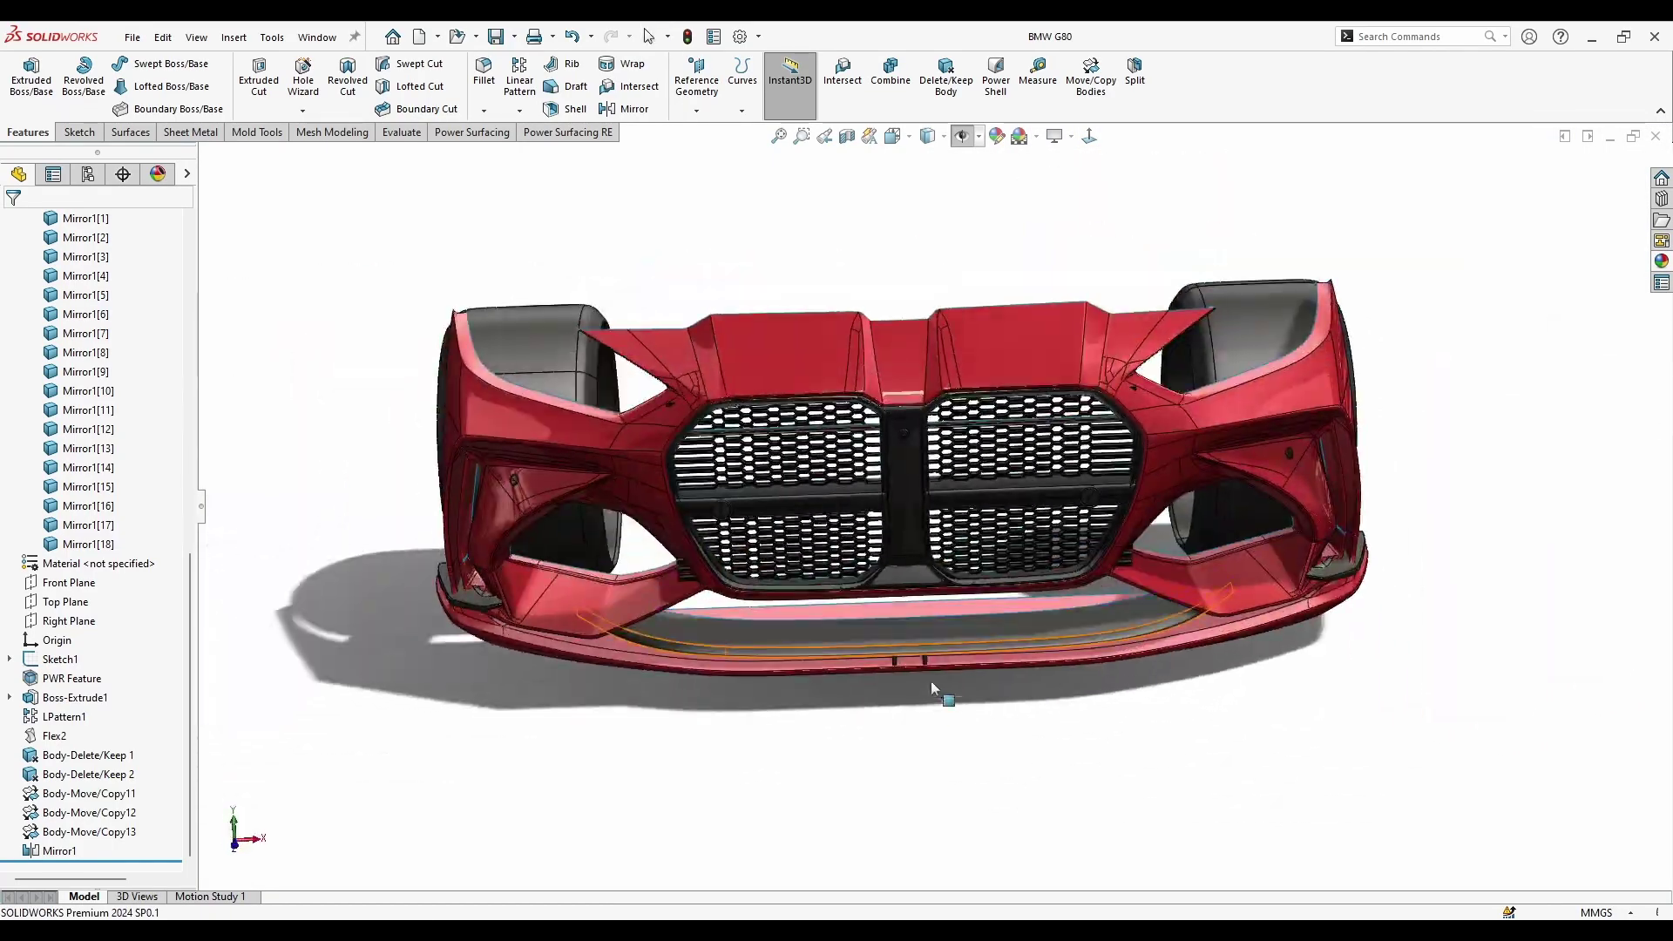
middle_click_drag(841, 750, 657, 783)
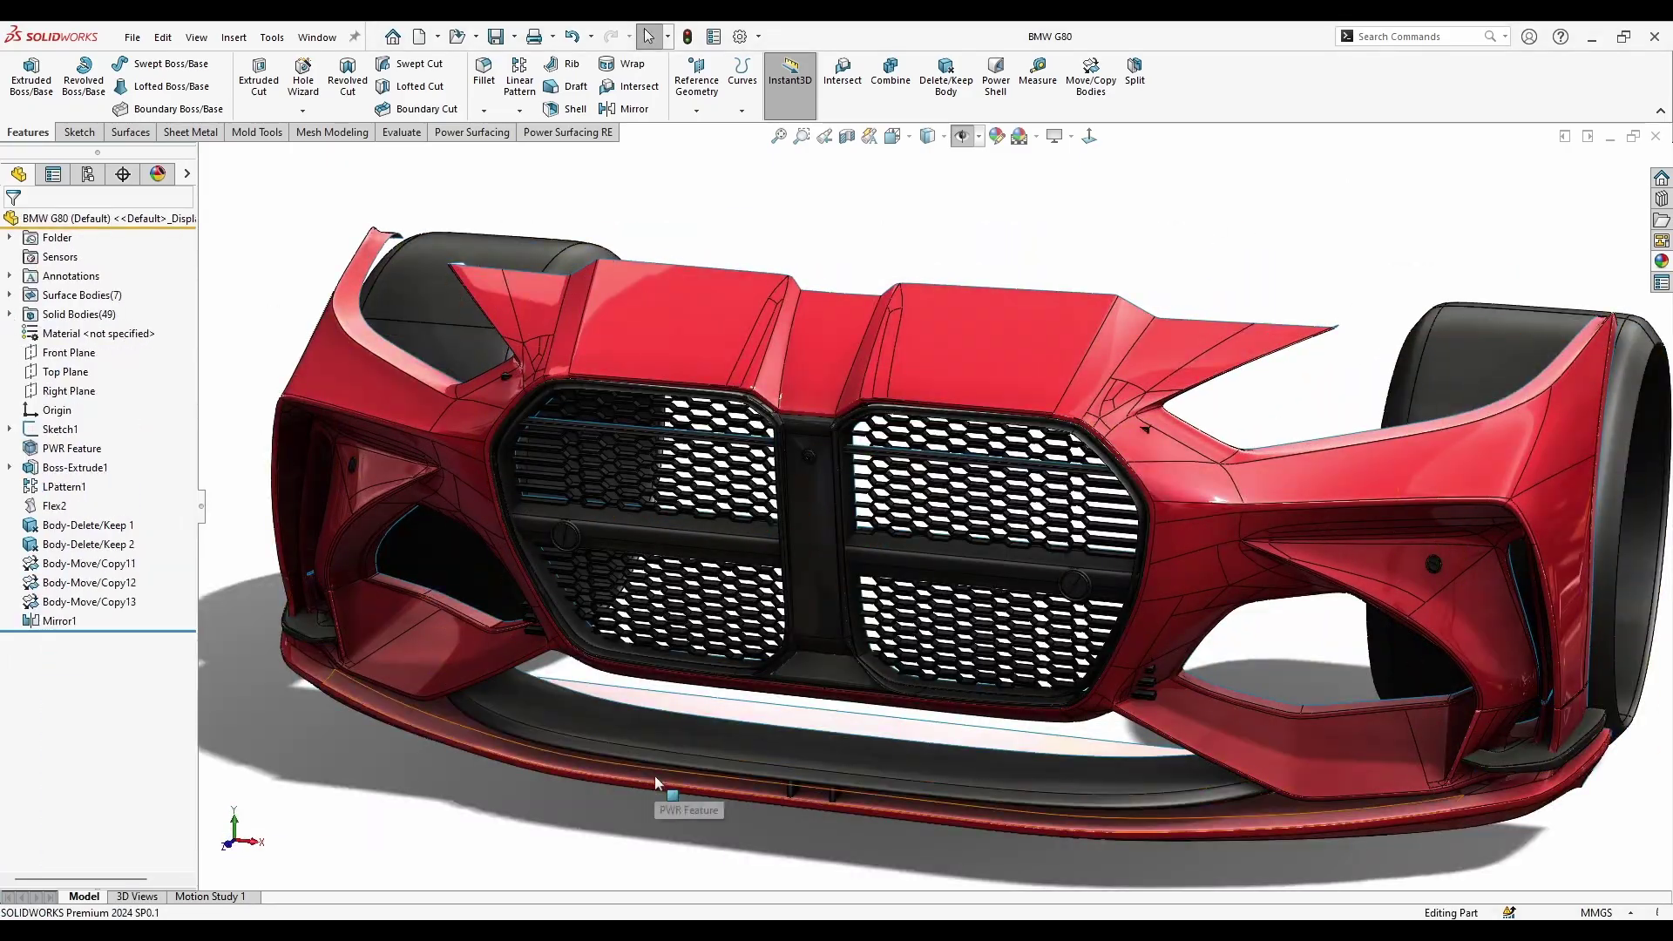
left_click(657, 782)
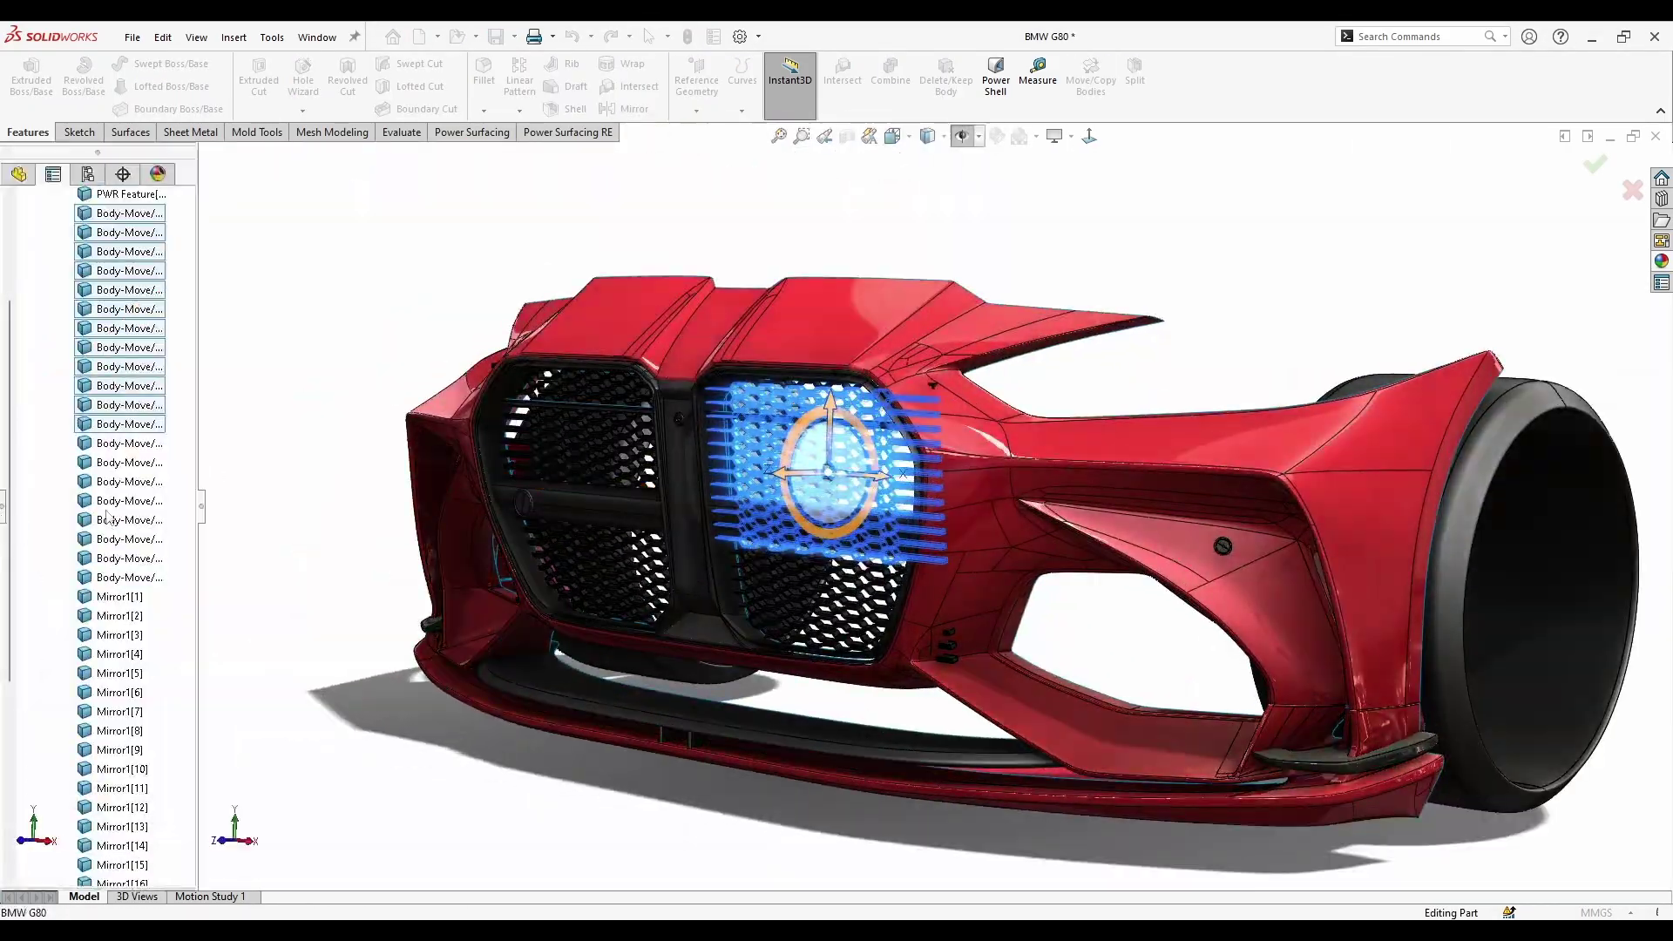
left_click_drag(828, 470, 1120, 523)
middle_click_drag(1120, 523, 749, 602)
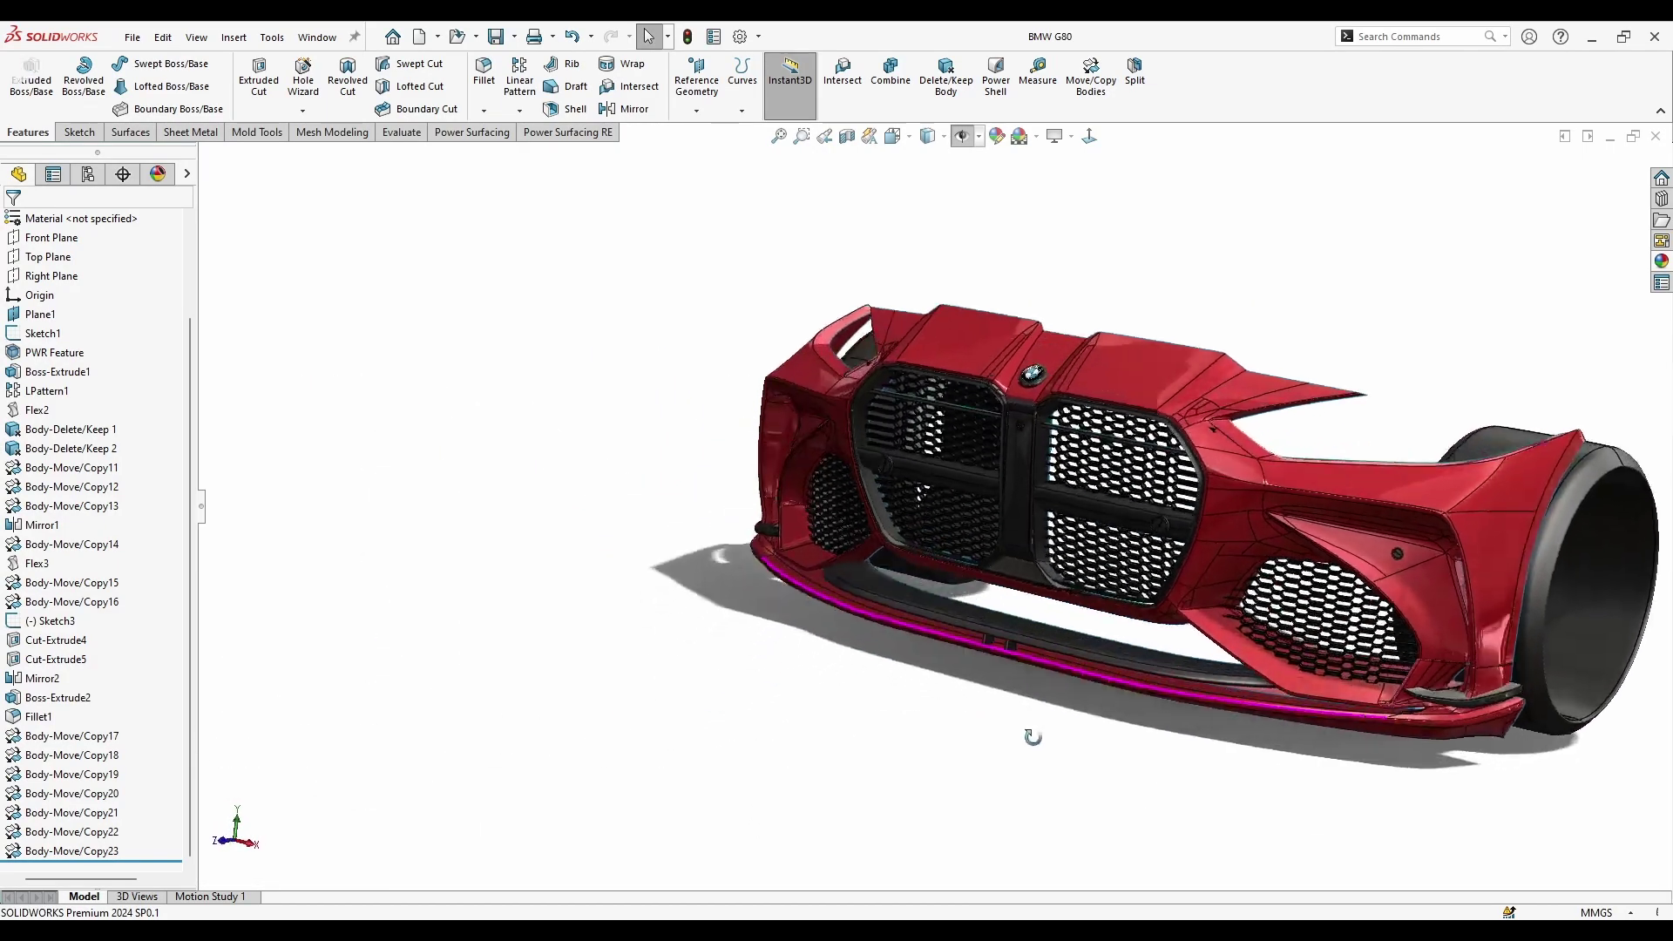
- Snap the bumper to a straight front view and turn on perspective
scroll(1077, 671, "up", 10)
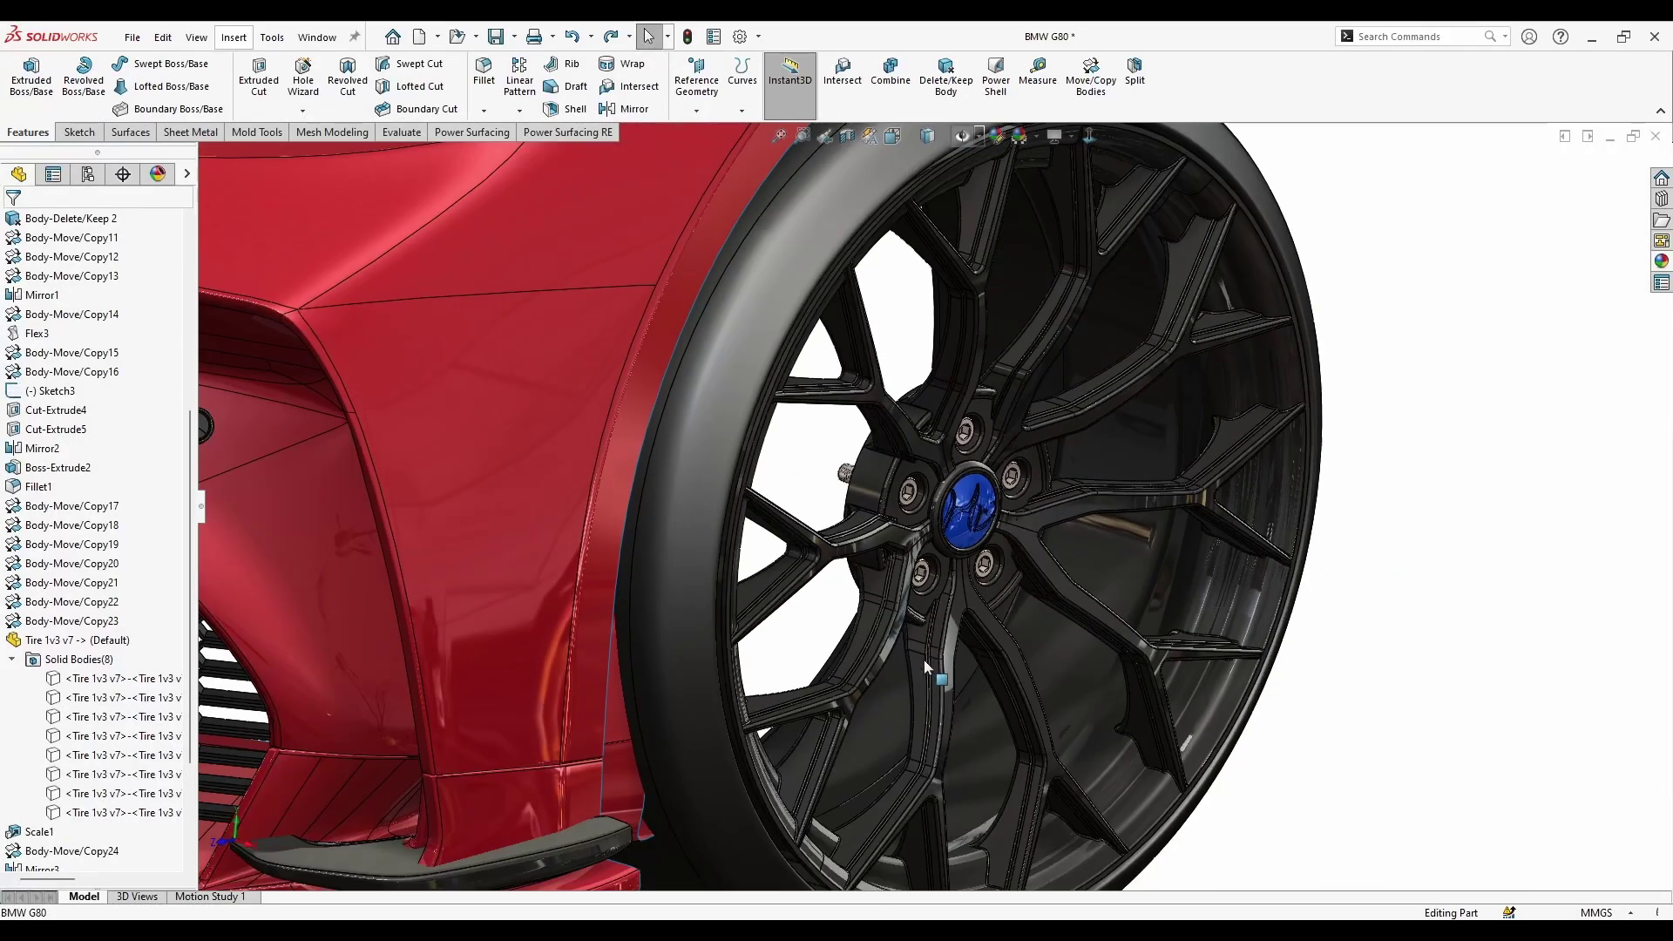
key("ctrl+1")
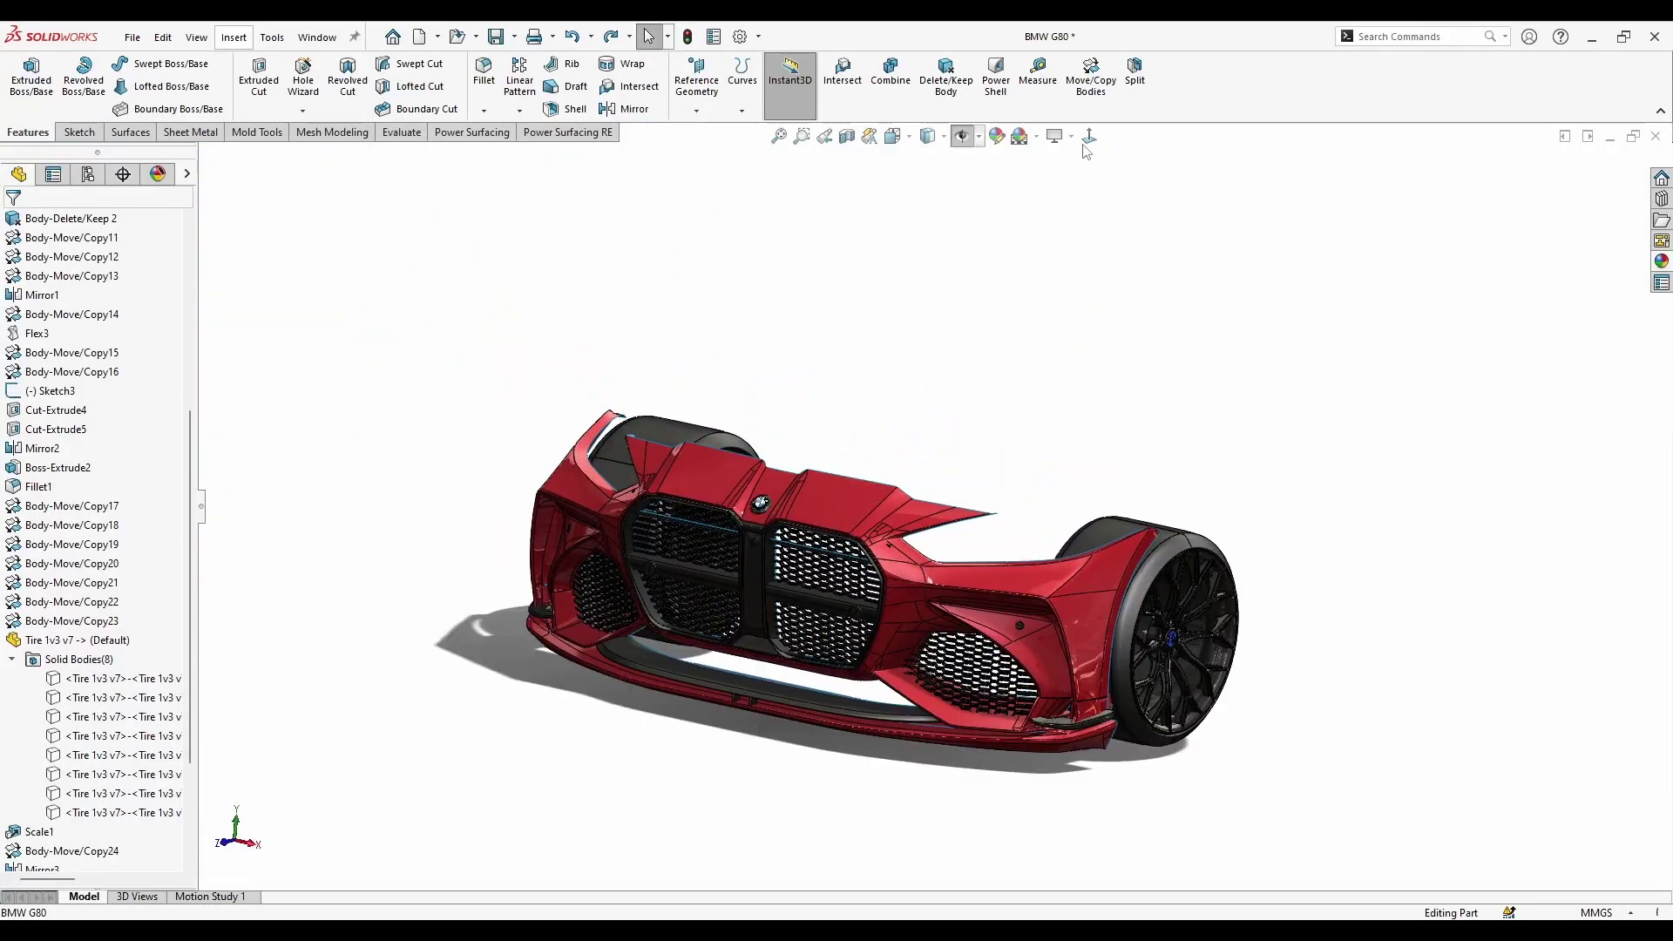
left_click(1071, 135)
left_click(1089, 218)
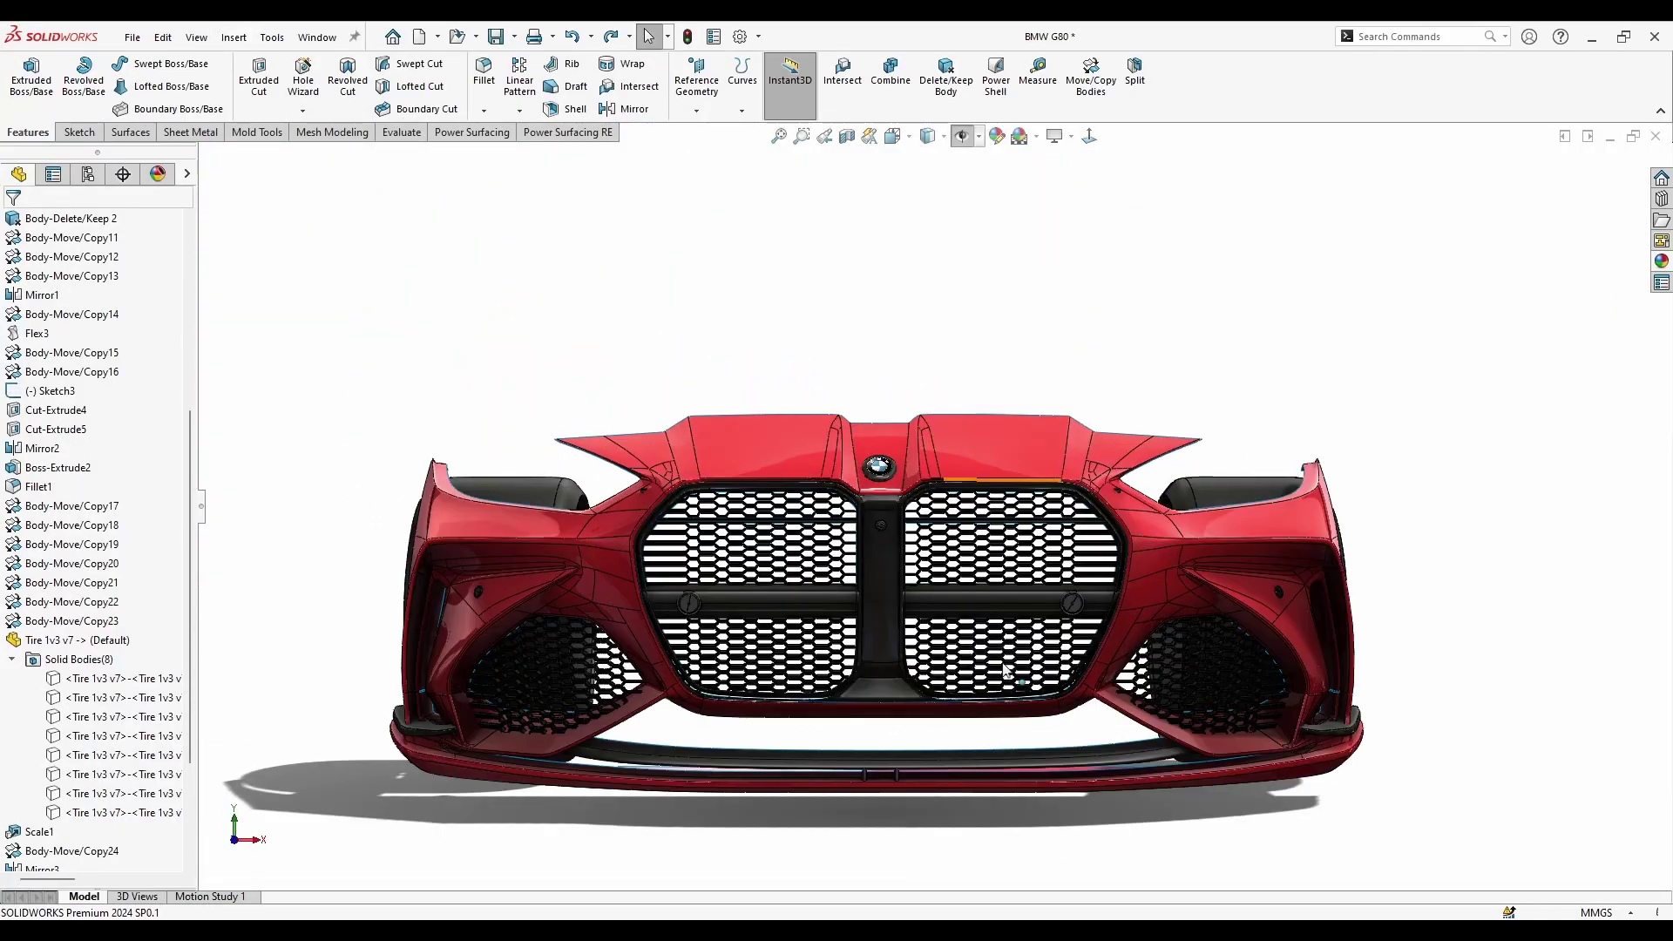
- Hide the FeatureManager, enable RealView and orbit to a frontal three-quarter view of the wheels
middle_click_drag(942, 708, 224, 590)
left_click(201, 506)
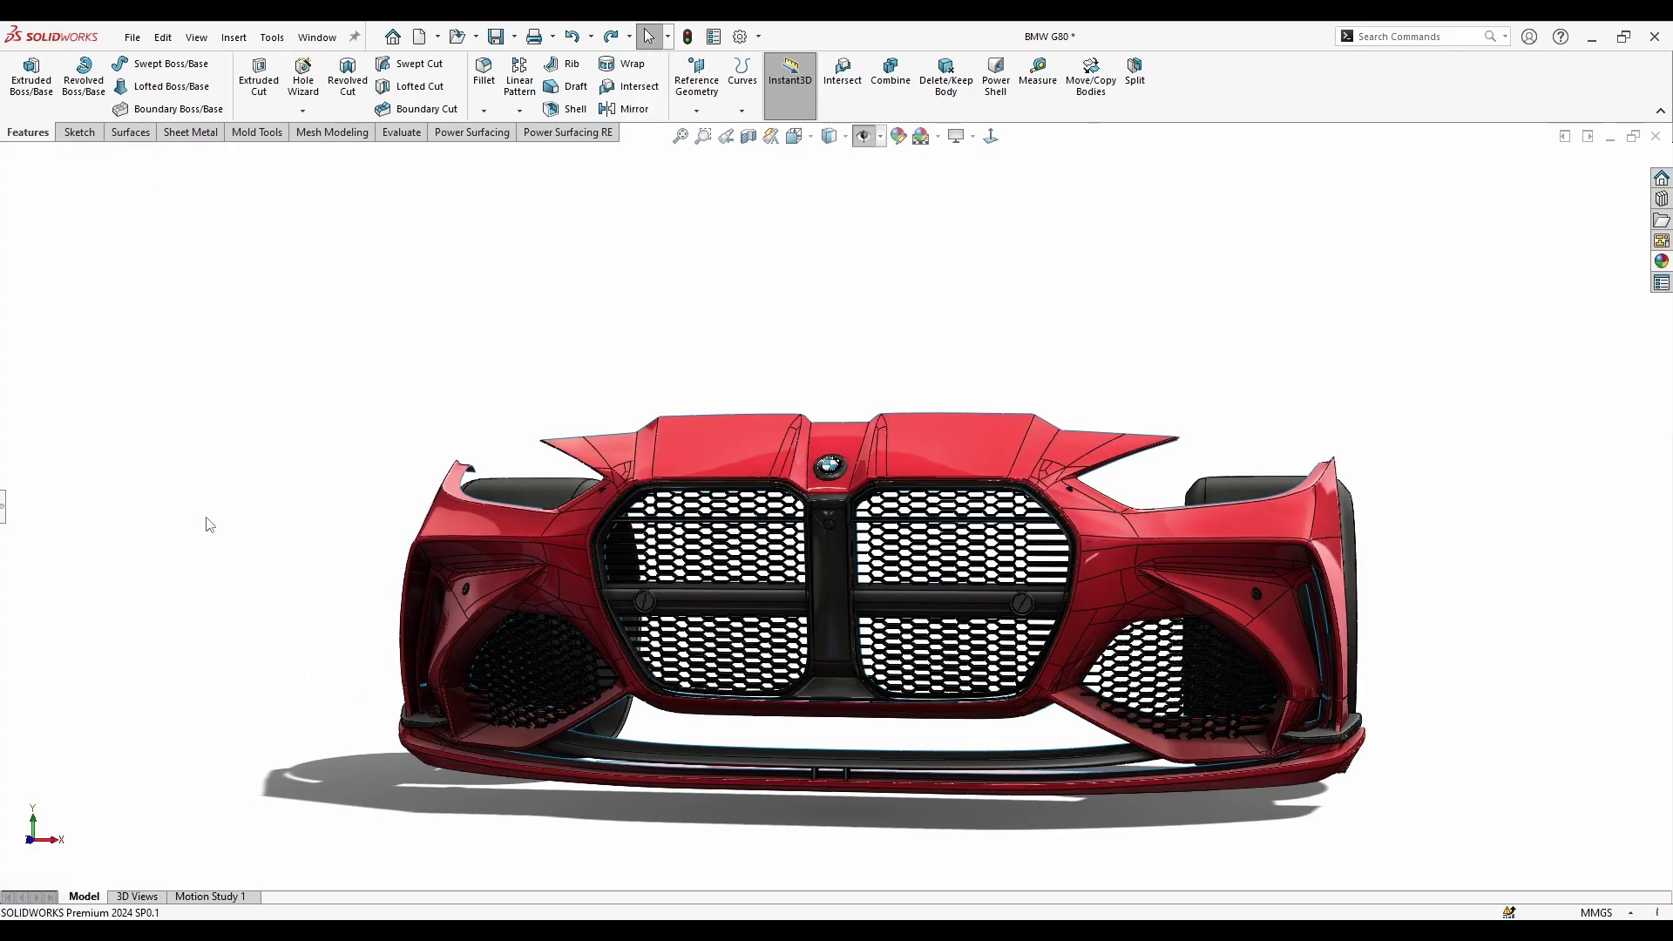
middle_click_drag(1119, 732, 982, 810)
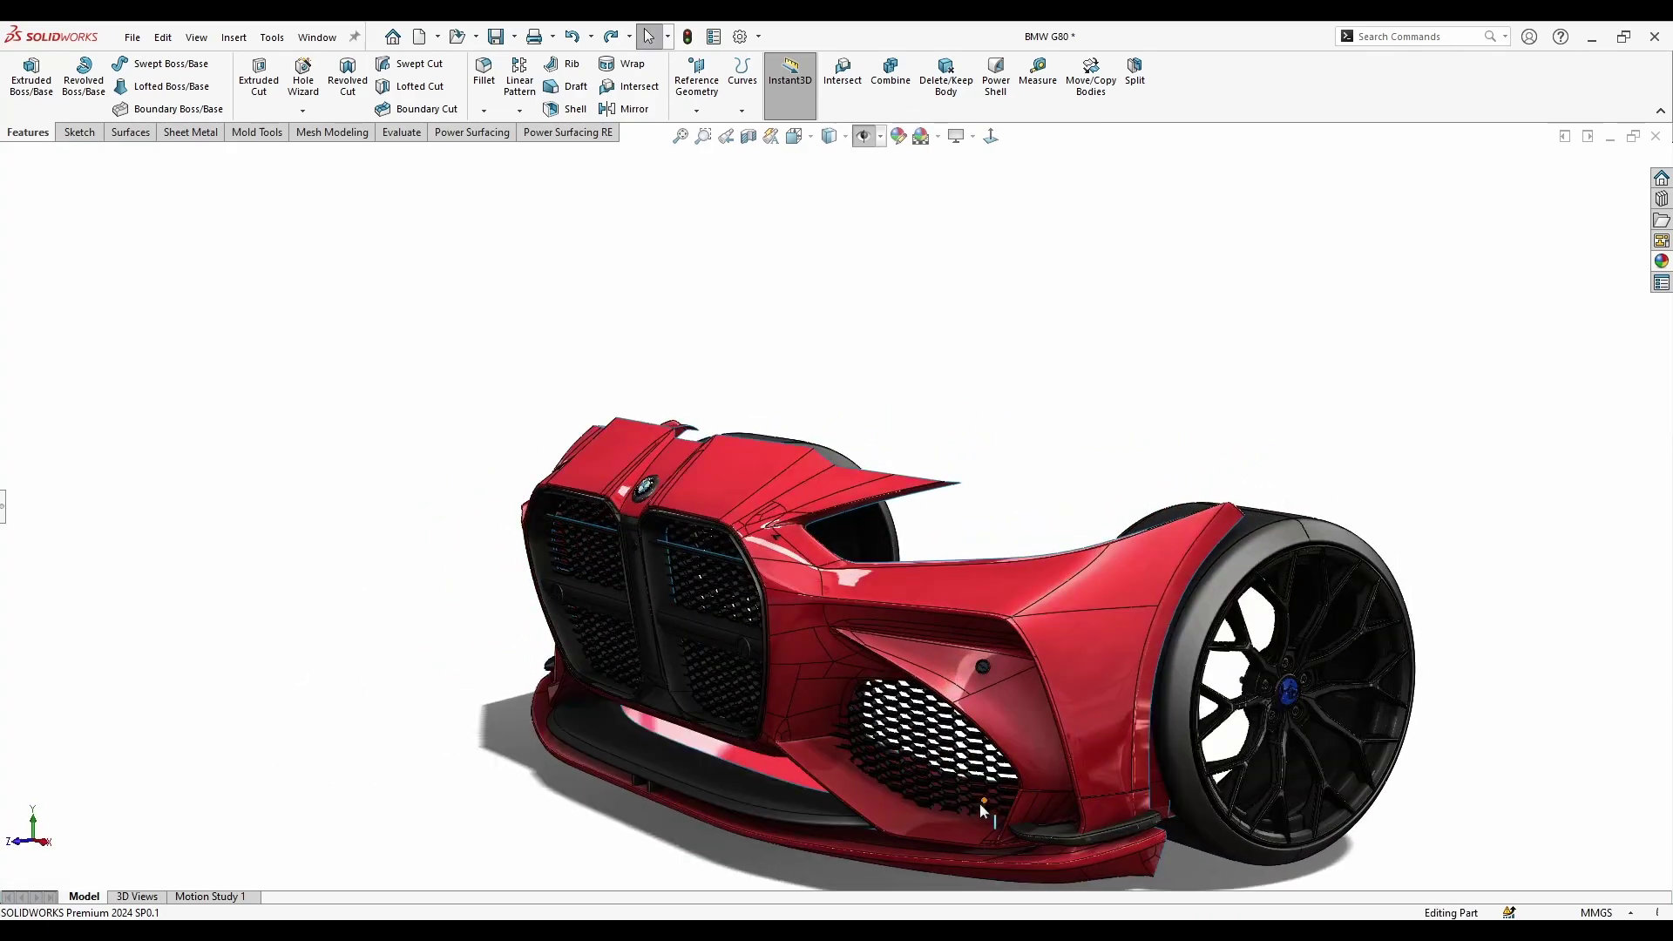
left_click(959, 136)
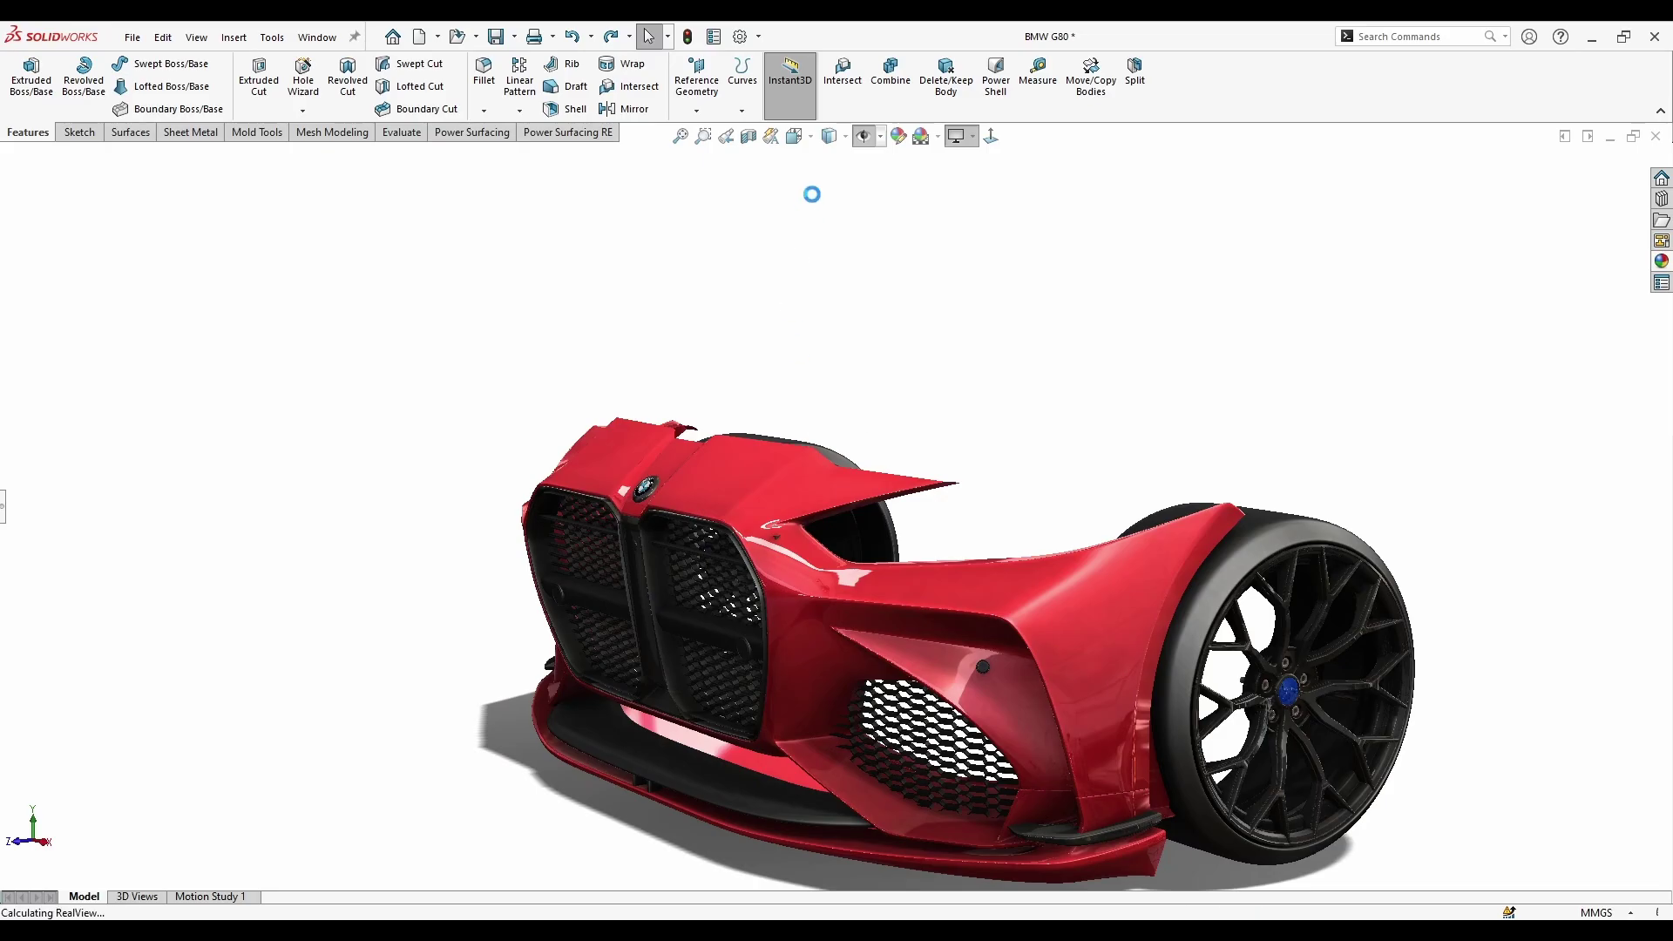
mouse_move(813, 193)
middle_mouse_down()
mouse_move(941, 529)
mouse_move(537, 731)
mouse_move(766, 665)
mouse_move(881, 665)
mouse_move(616, 633)
mouse_move(695, 709)
mouse_move(281, 534)
middle_mouse_up()
scroll(531, 607, "down", 3)
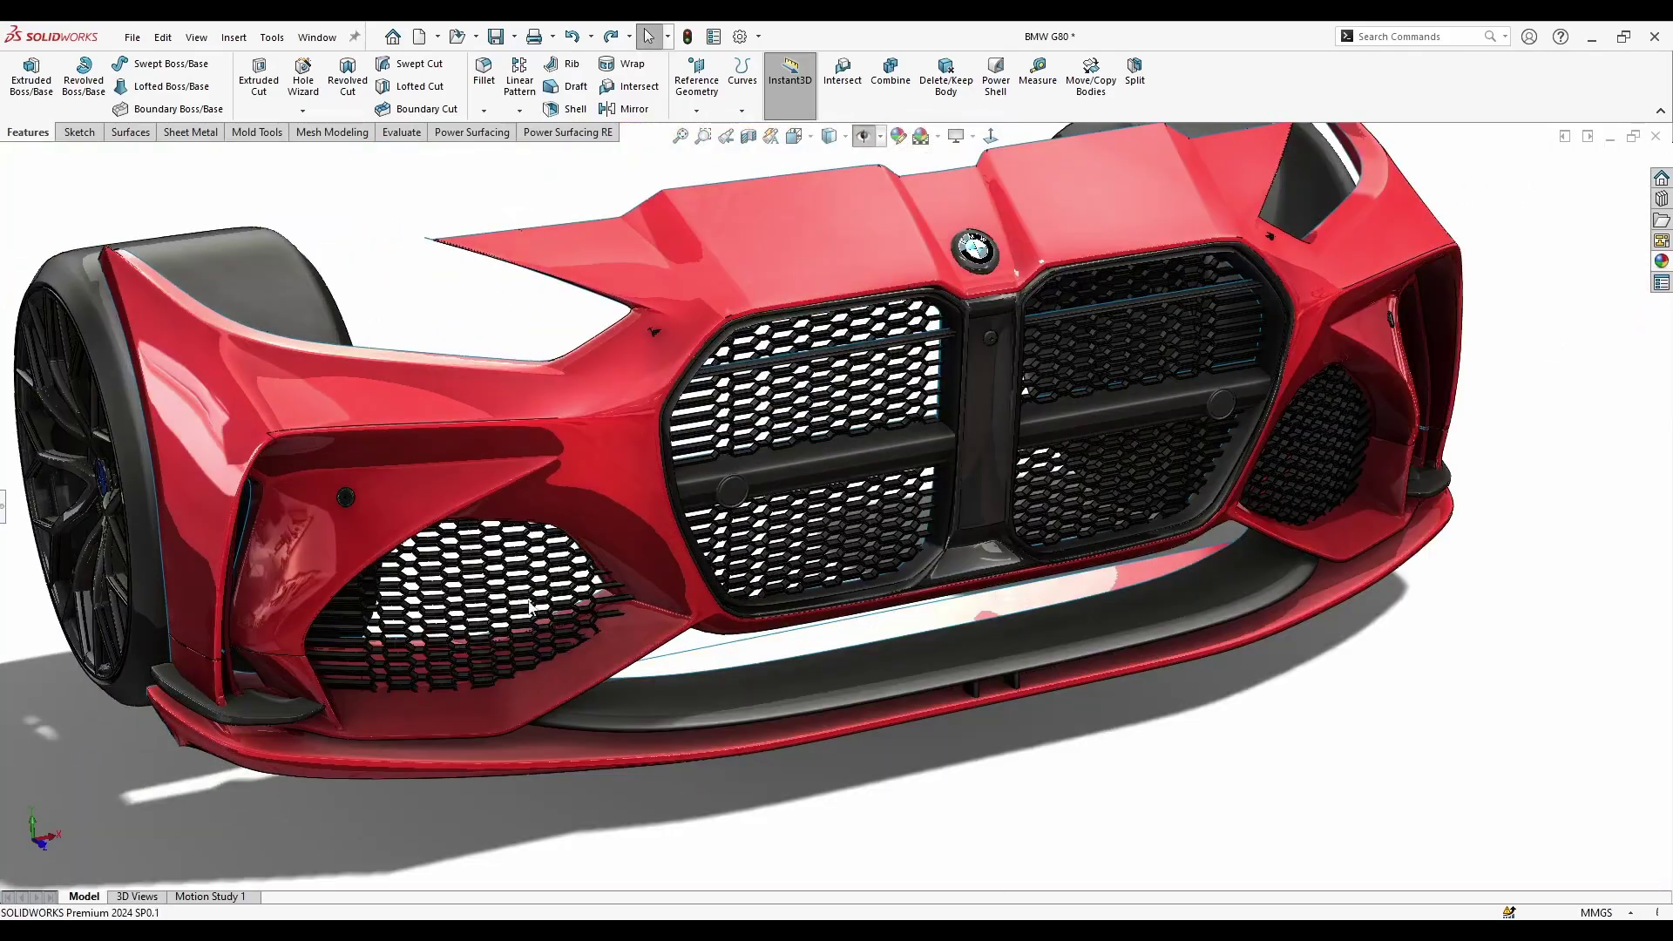
- Apply black high gloss plastic to the honeycomb grille
left_click(1662, 261)
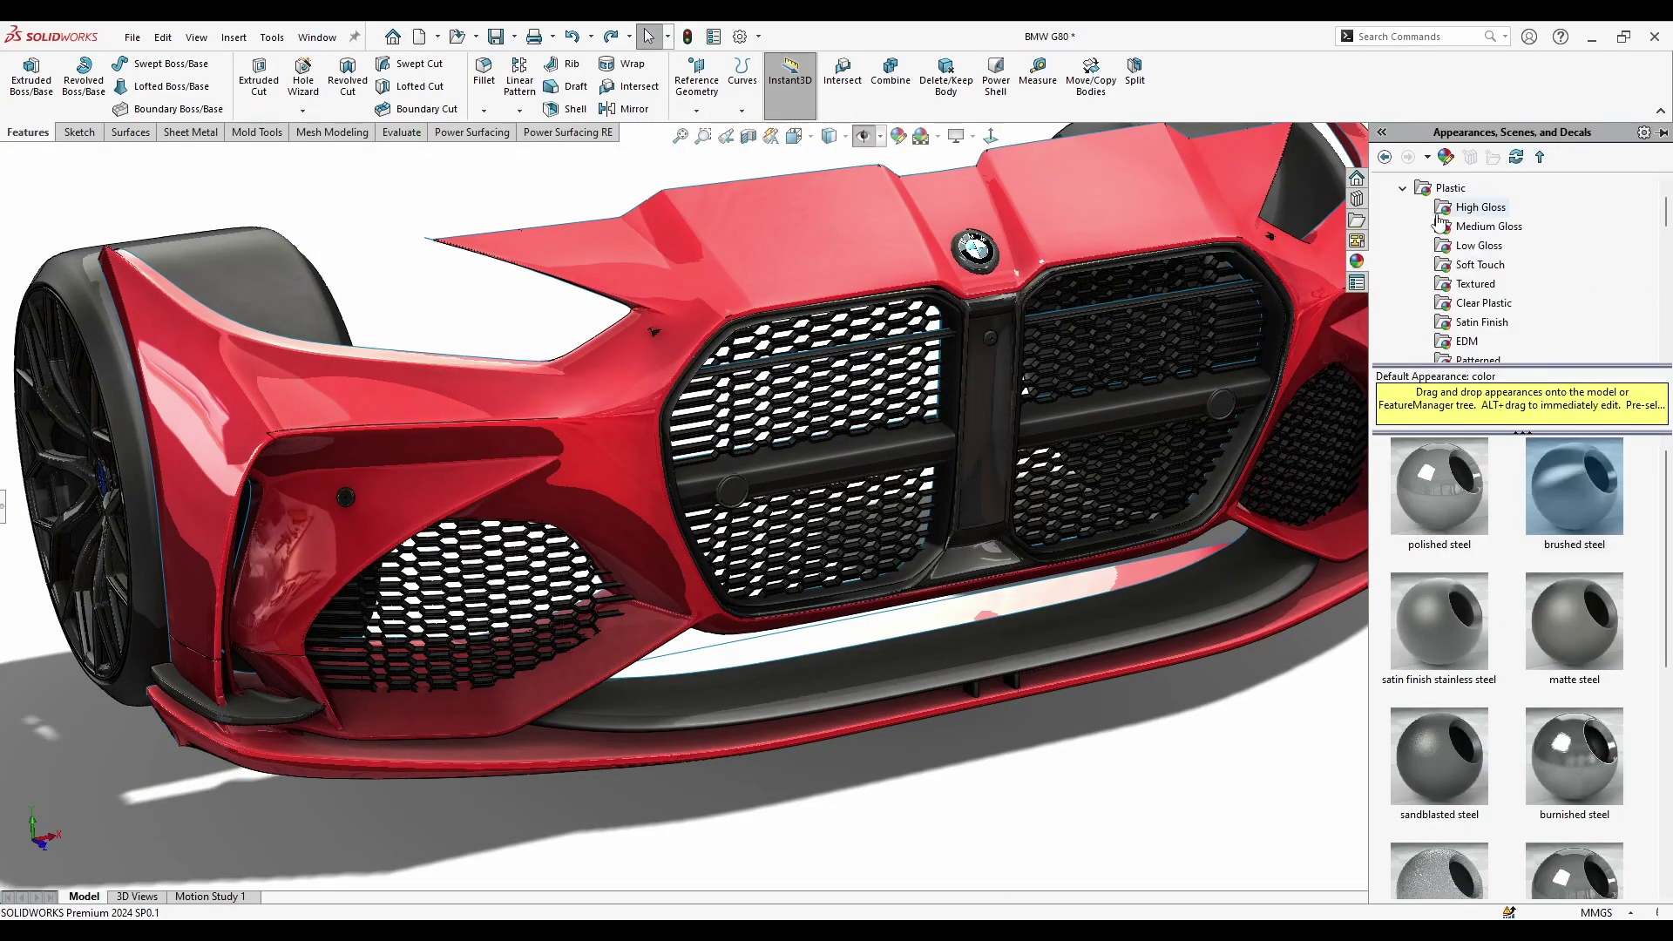
left_click_drag(1592, 782, 991, 340)
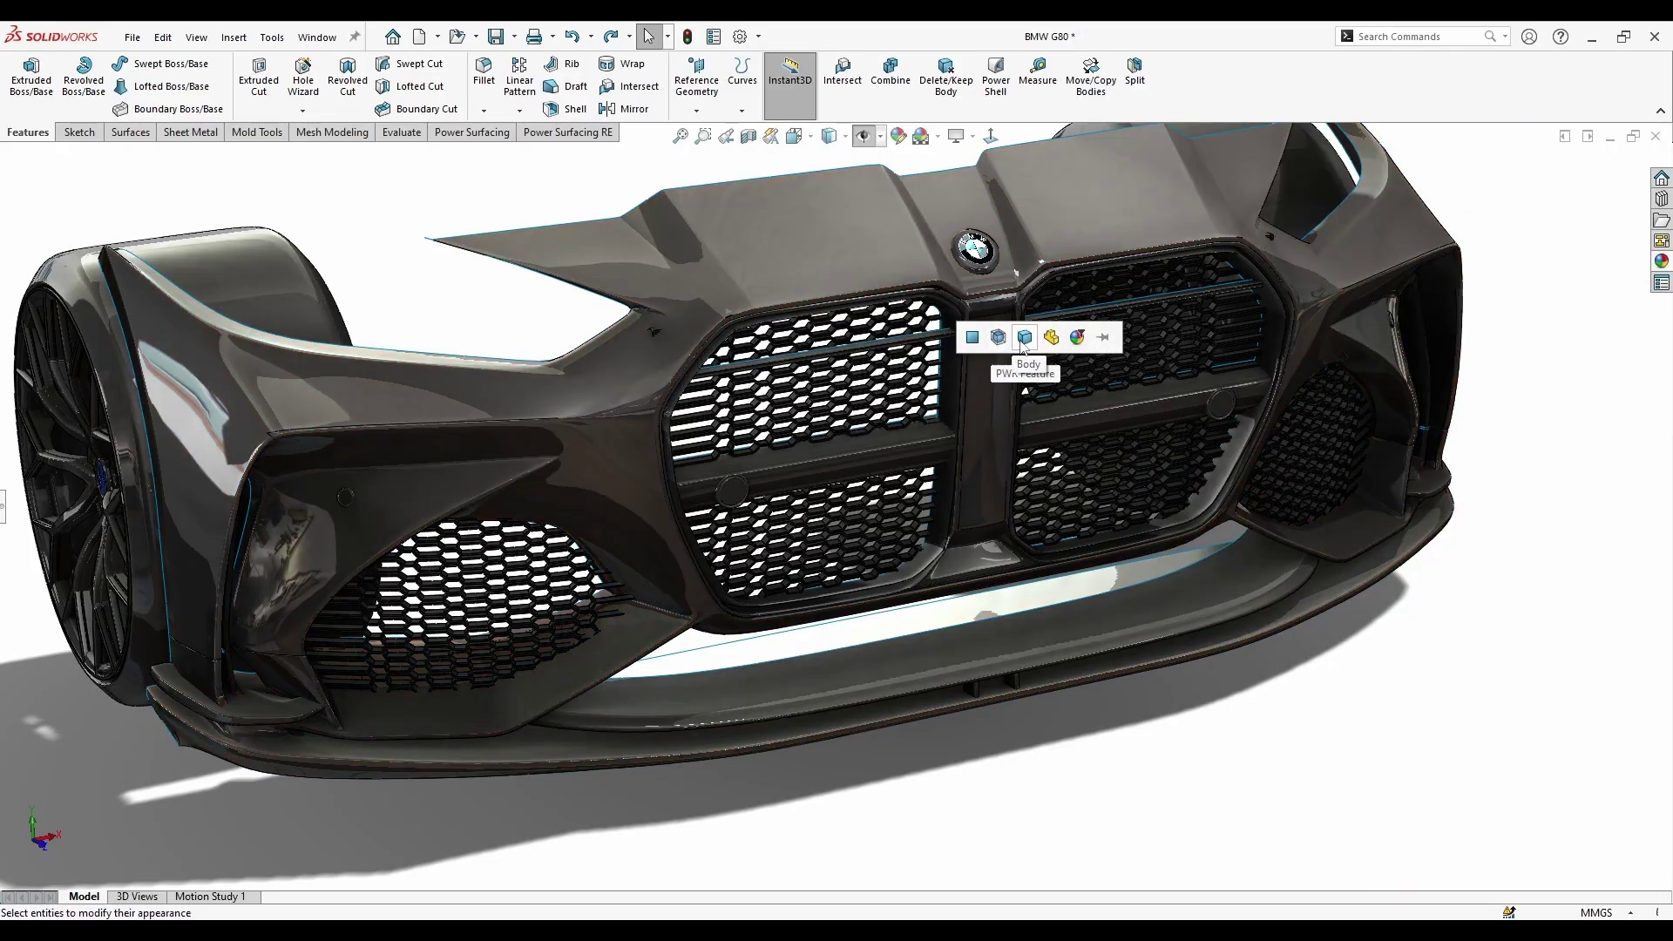
middle_click_drag(1223, 742, 1130, 531)
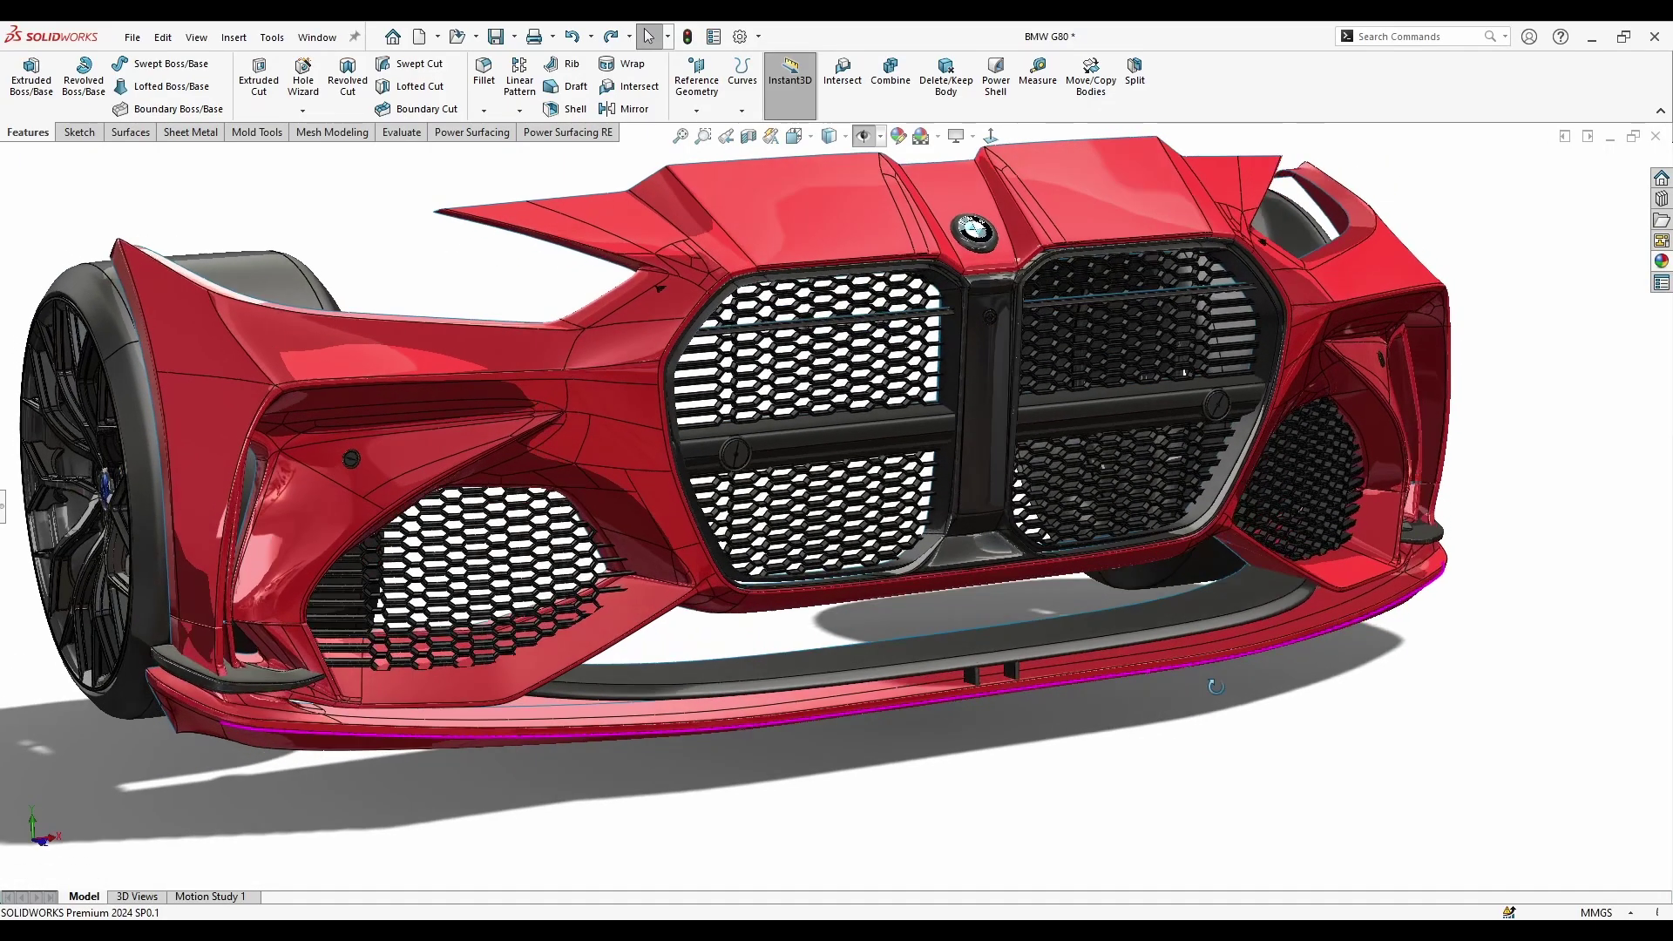
scroll(734, 533, "down", 4)
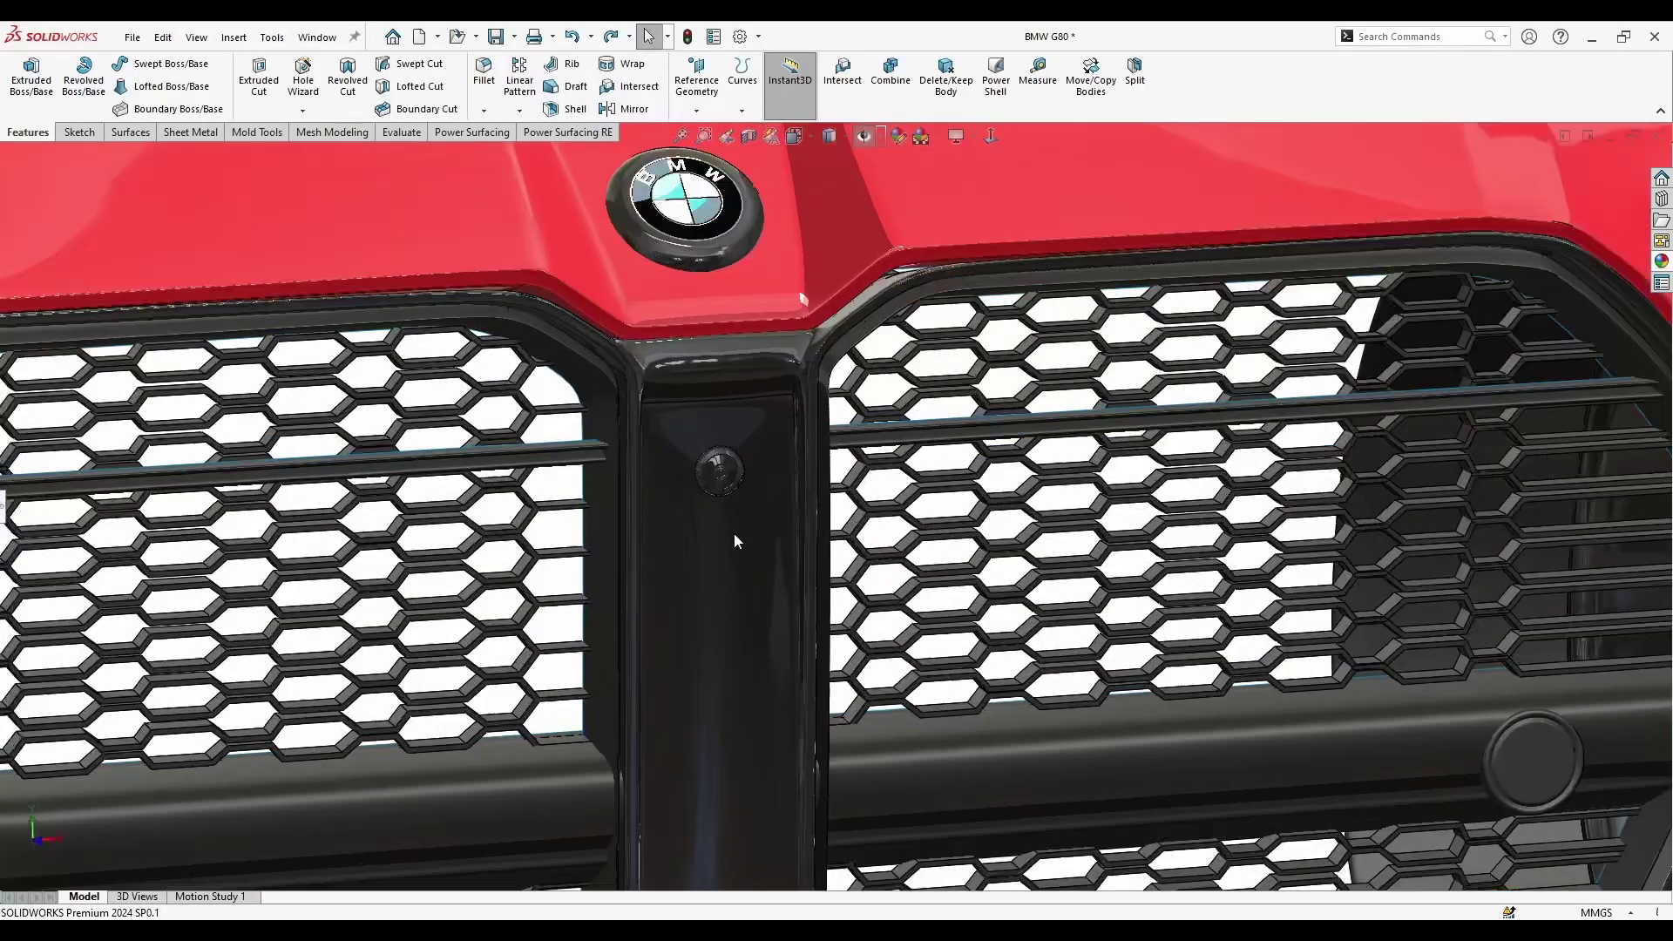
scroll(734, 533, "down", 4)
- Give the centre sensor face dark grey high gloss and the bumper a textured plastic finish
left_click(1662, 260)
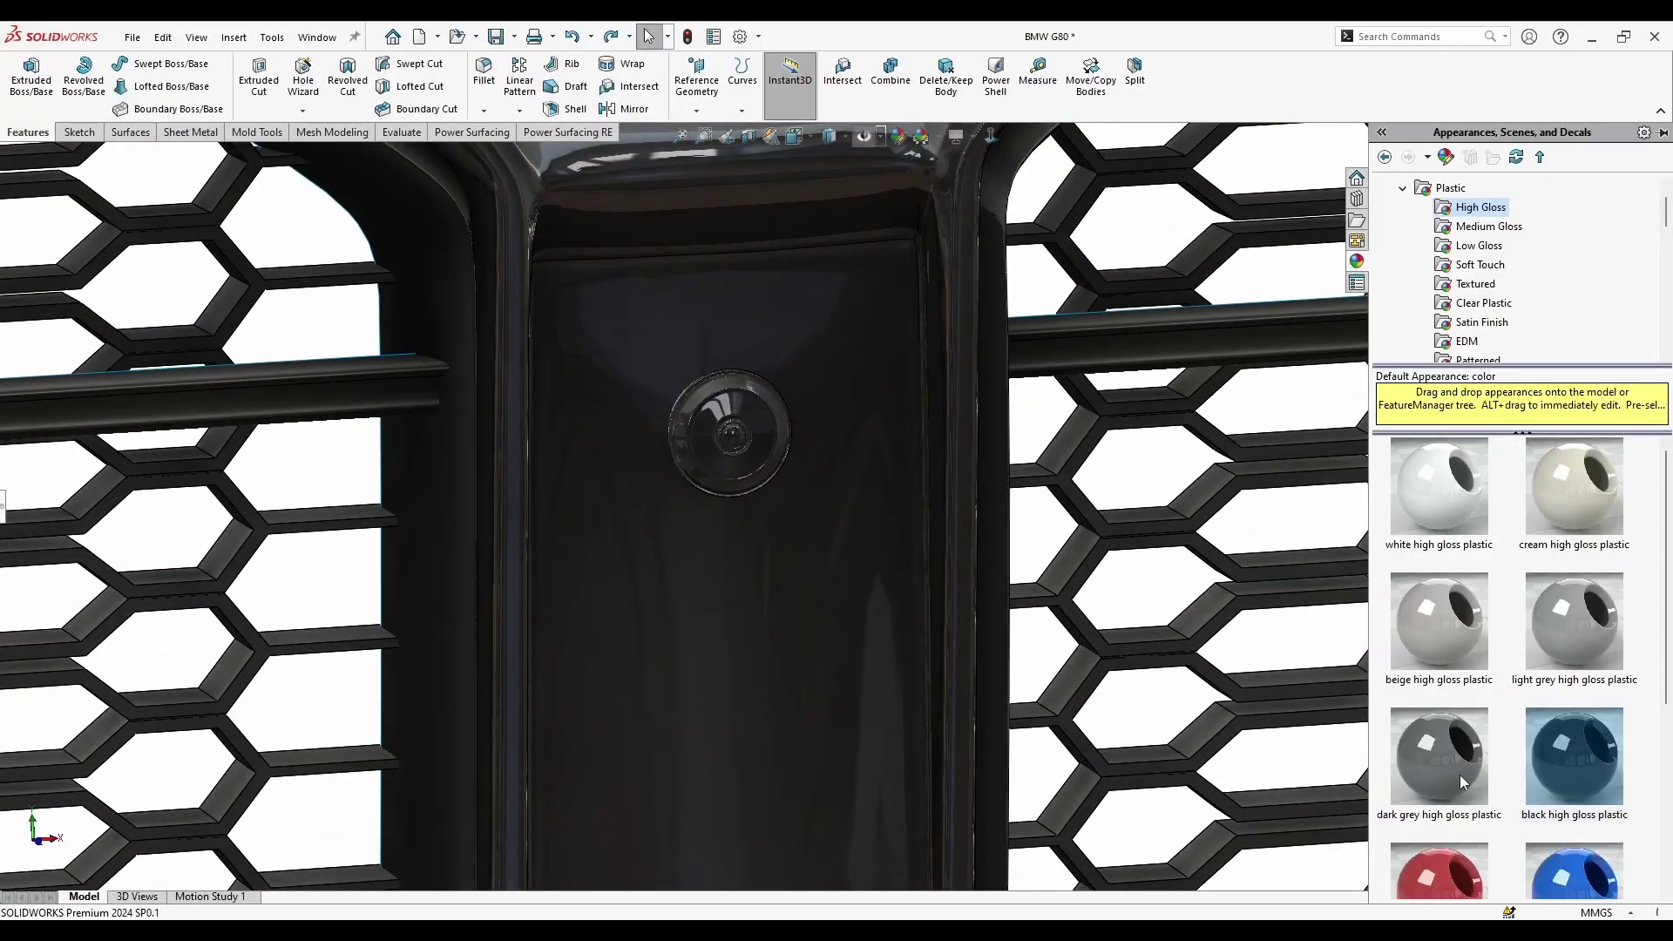
left_click_drag(1463, 782, 977, 526)
left_click_drag(762, 423, 761, 425)
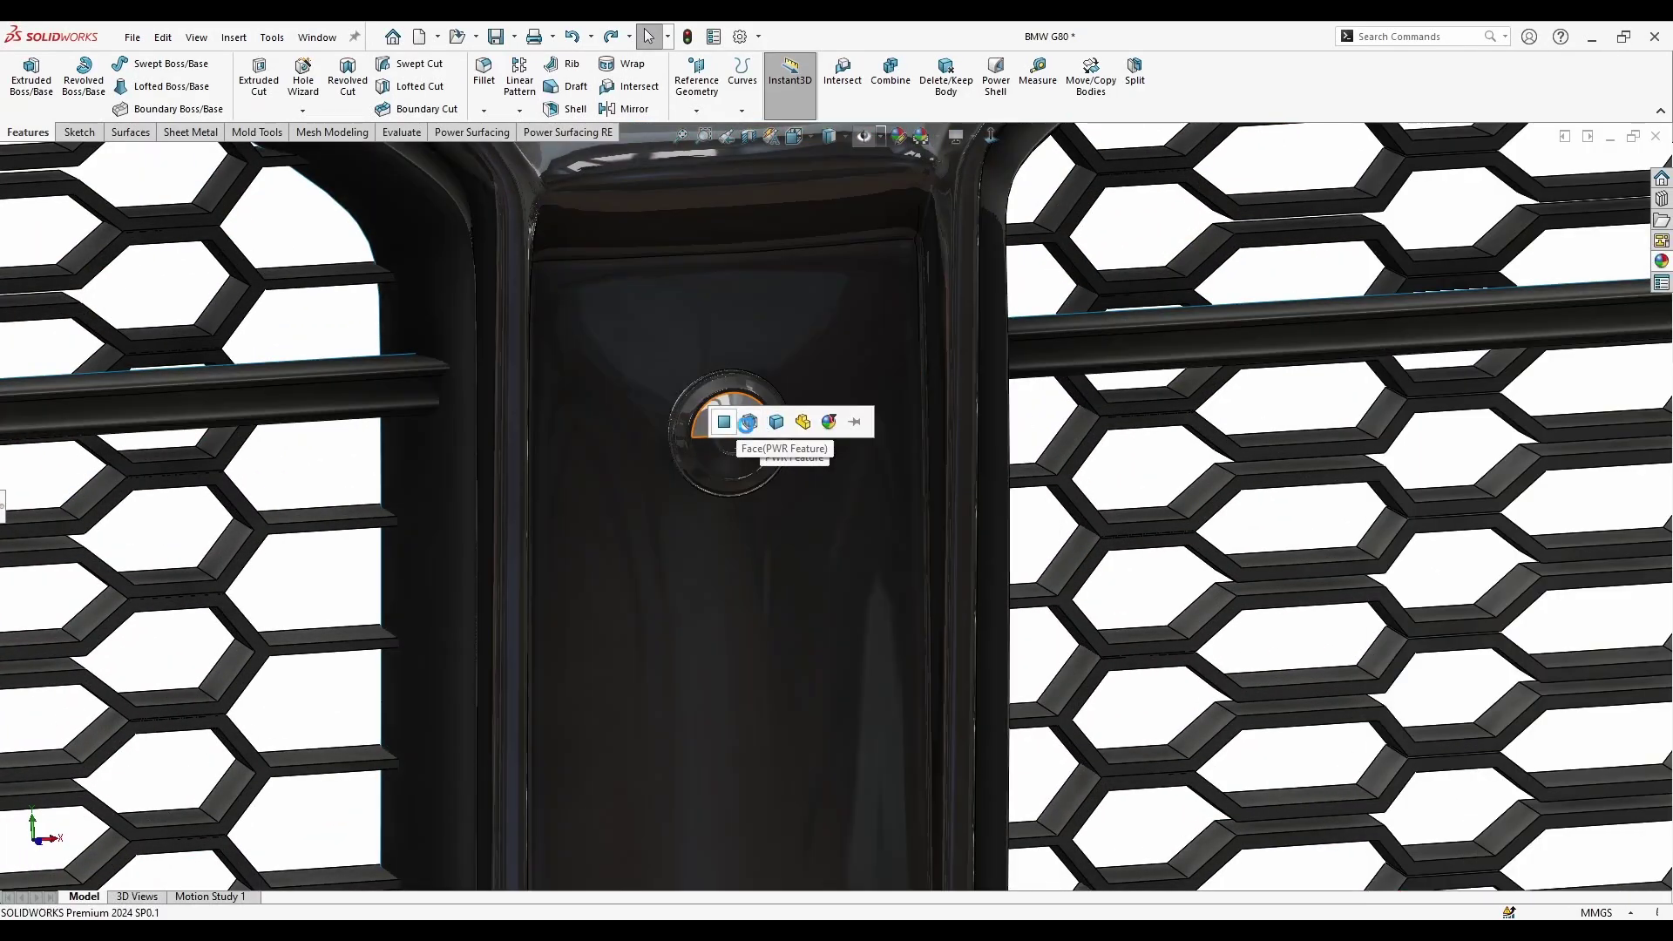
left_click(1662, 261)
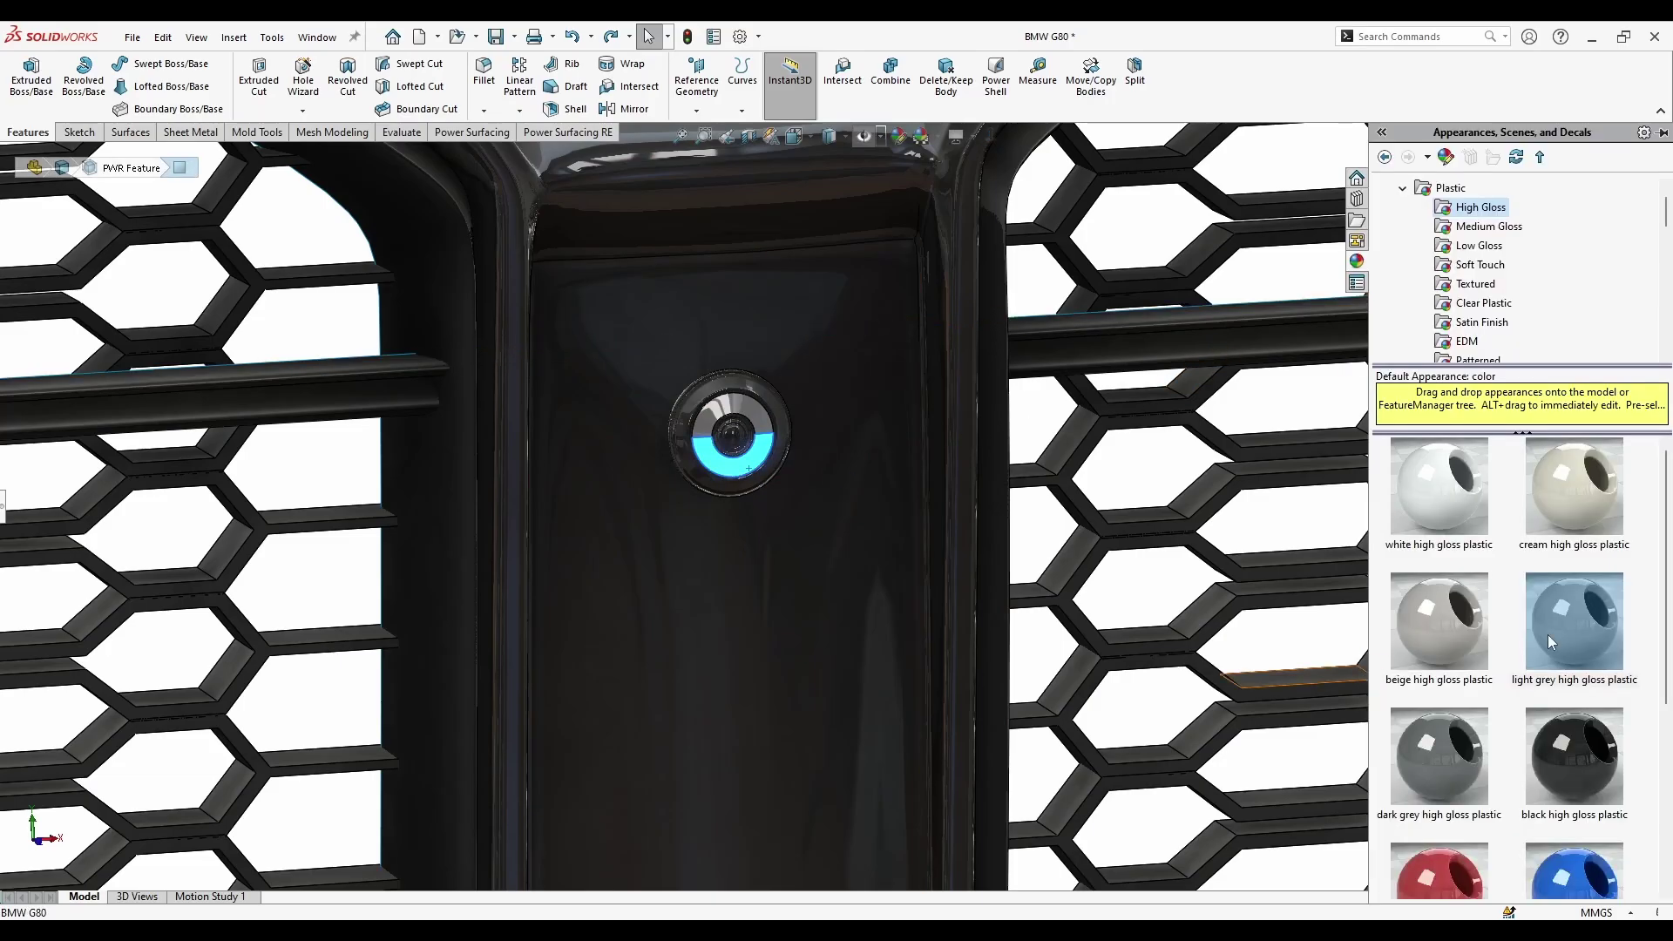
scroll(827, 601, "up", 5)
scroll(819, 662, "up", 3)
scroll(798, 734, "down", 1)
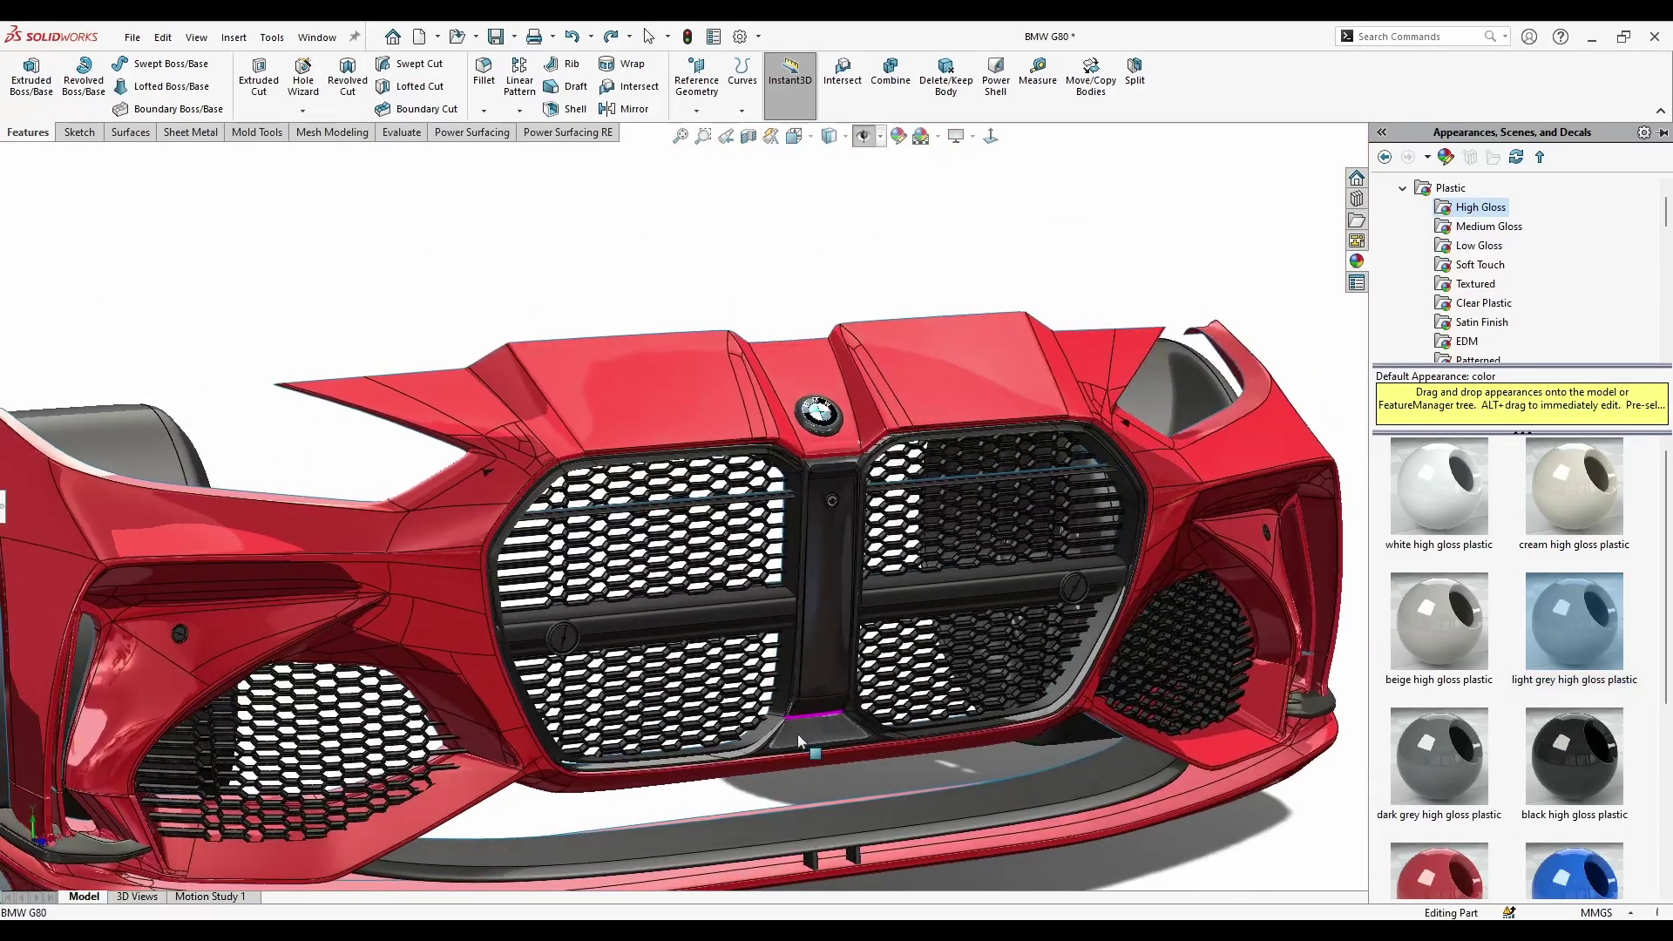
scroll(891, 469, "down", 5)
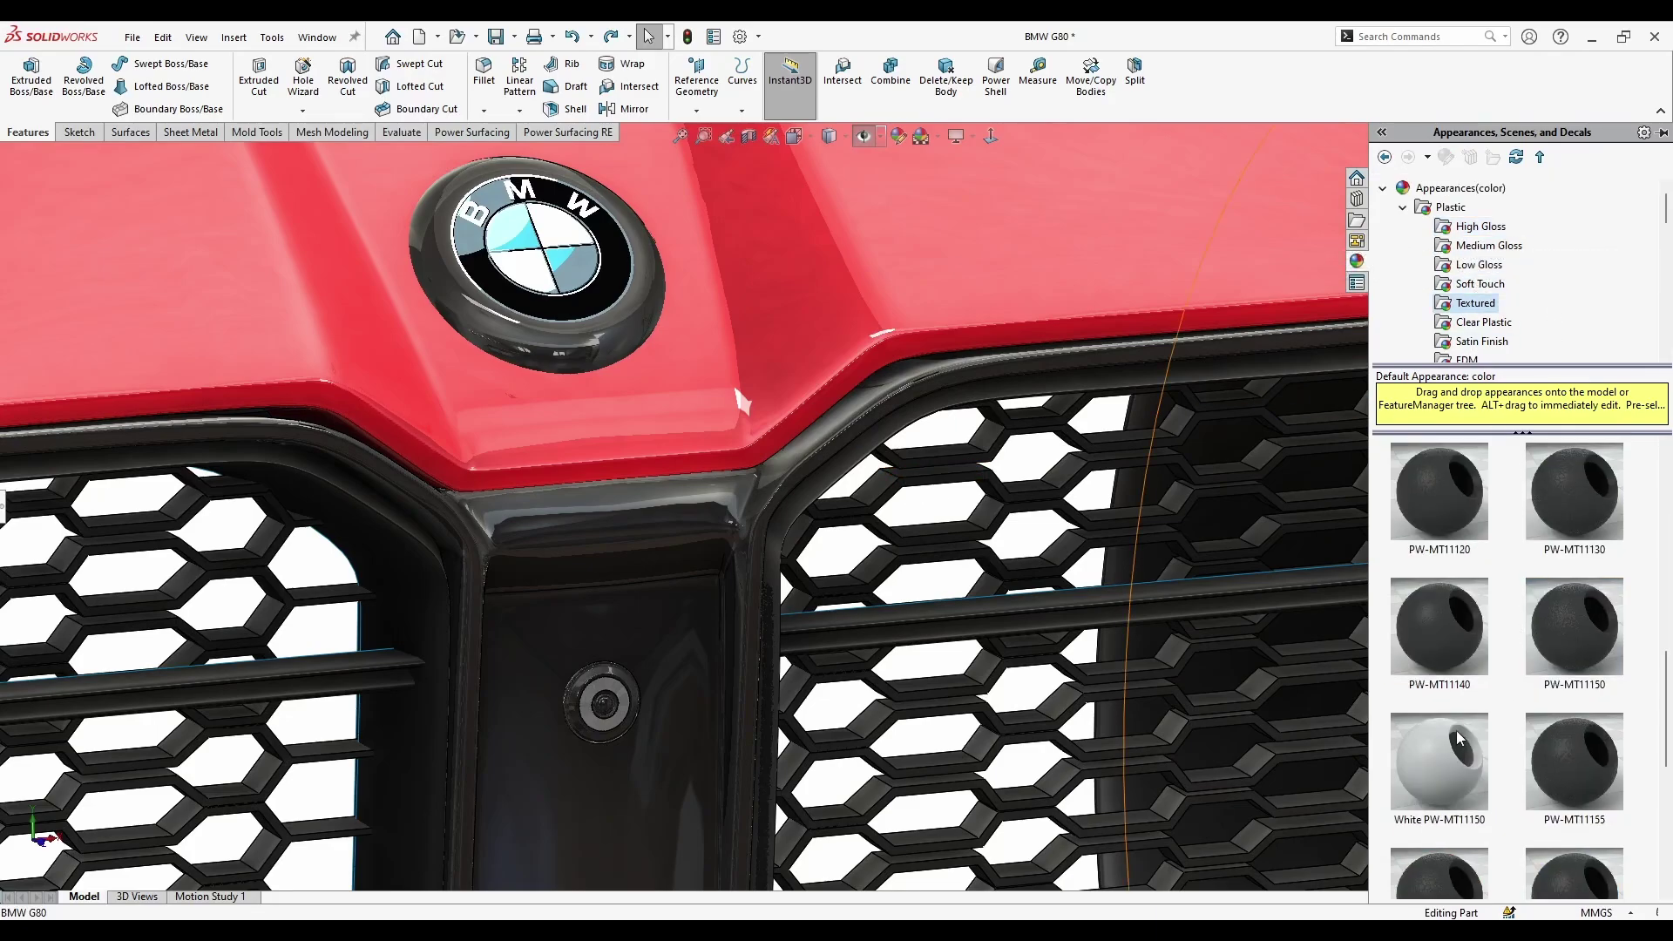
left_click_drag(1460, 739, 803, 467)
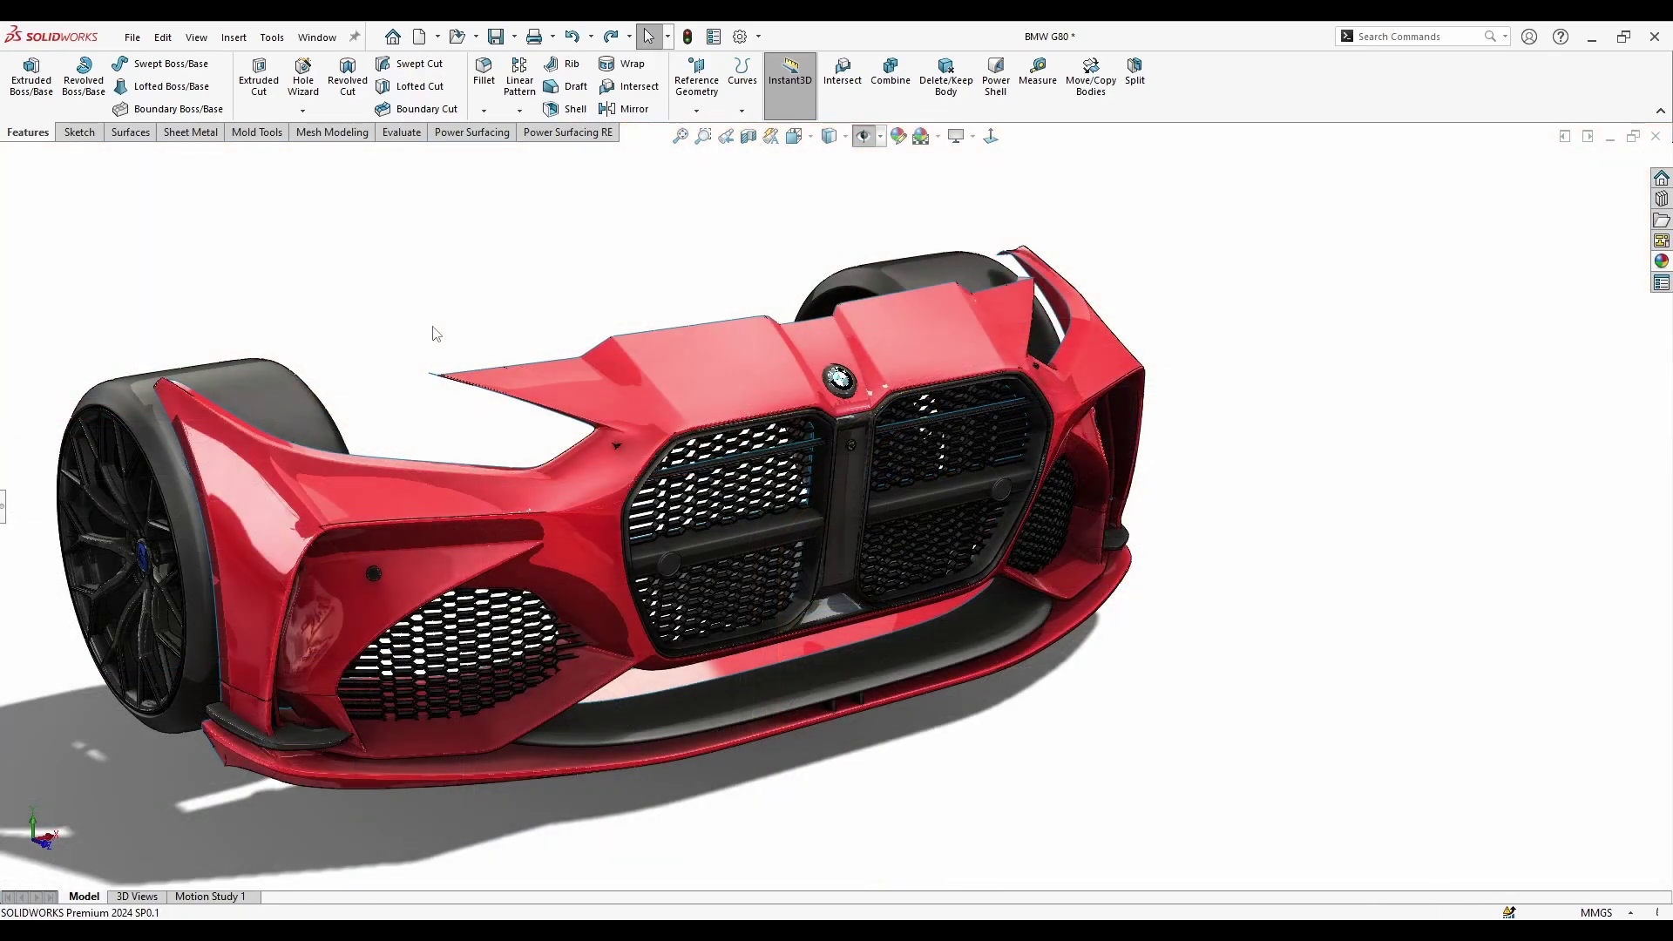
- Turn the view normal to the front bumper face, expand the feature tree and enable perspective
middle_click_drag(436, 334, 653, 356, "ctrl")
middle_click_drag(1254, 637, 907, 421)
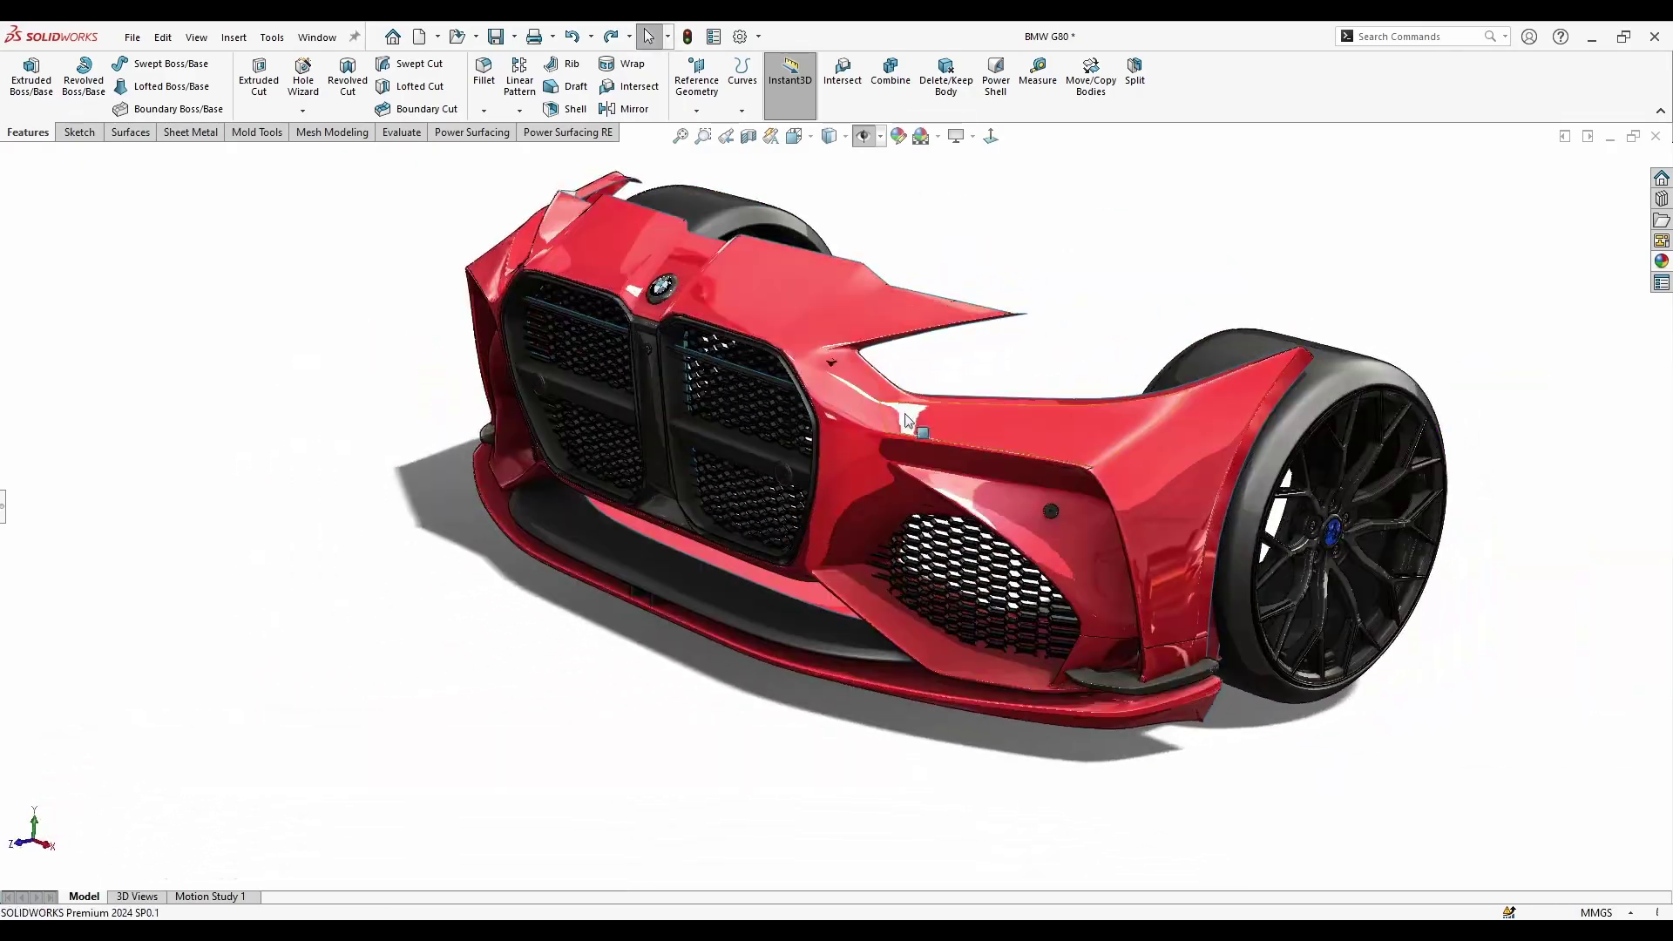
left_click(906, 420)
key("ctrl+8")
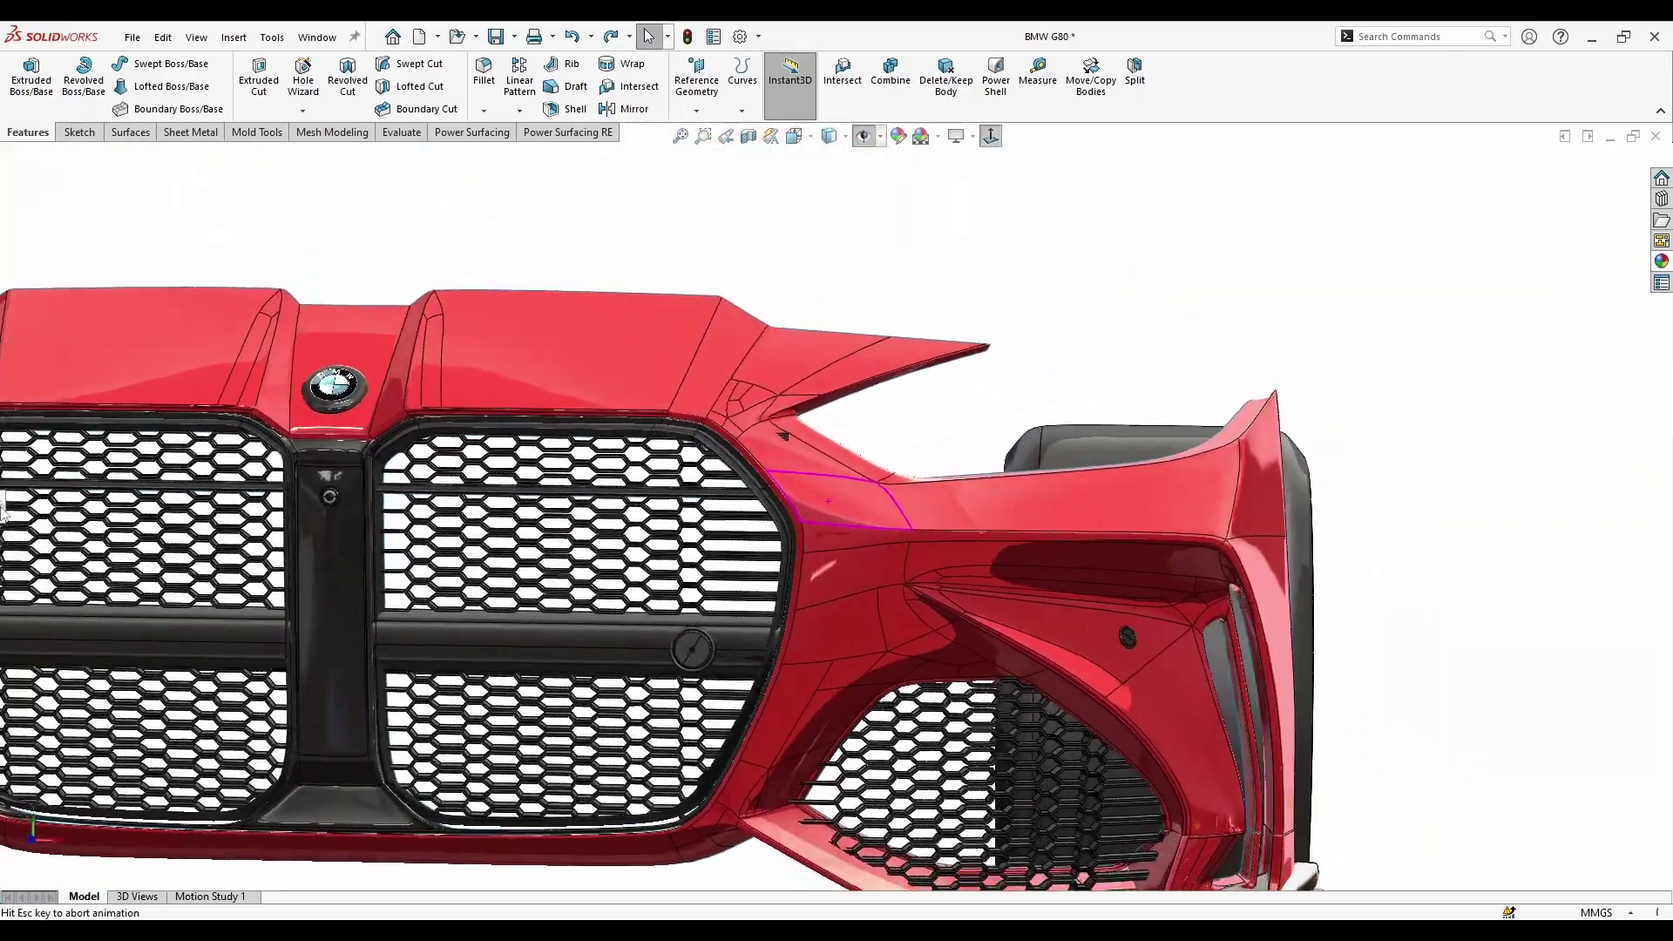
left_click(3, 514)
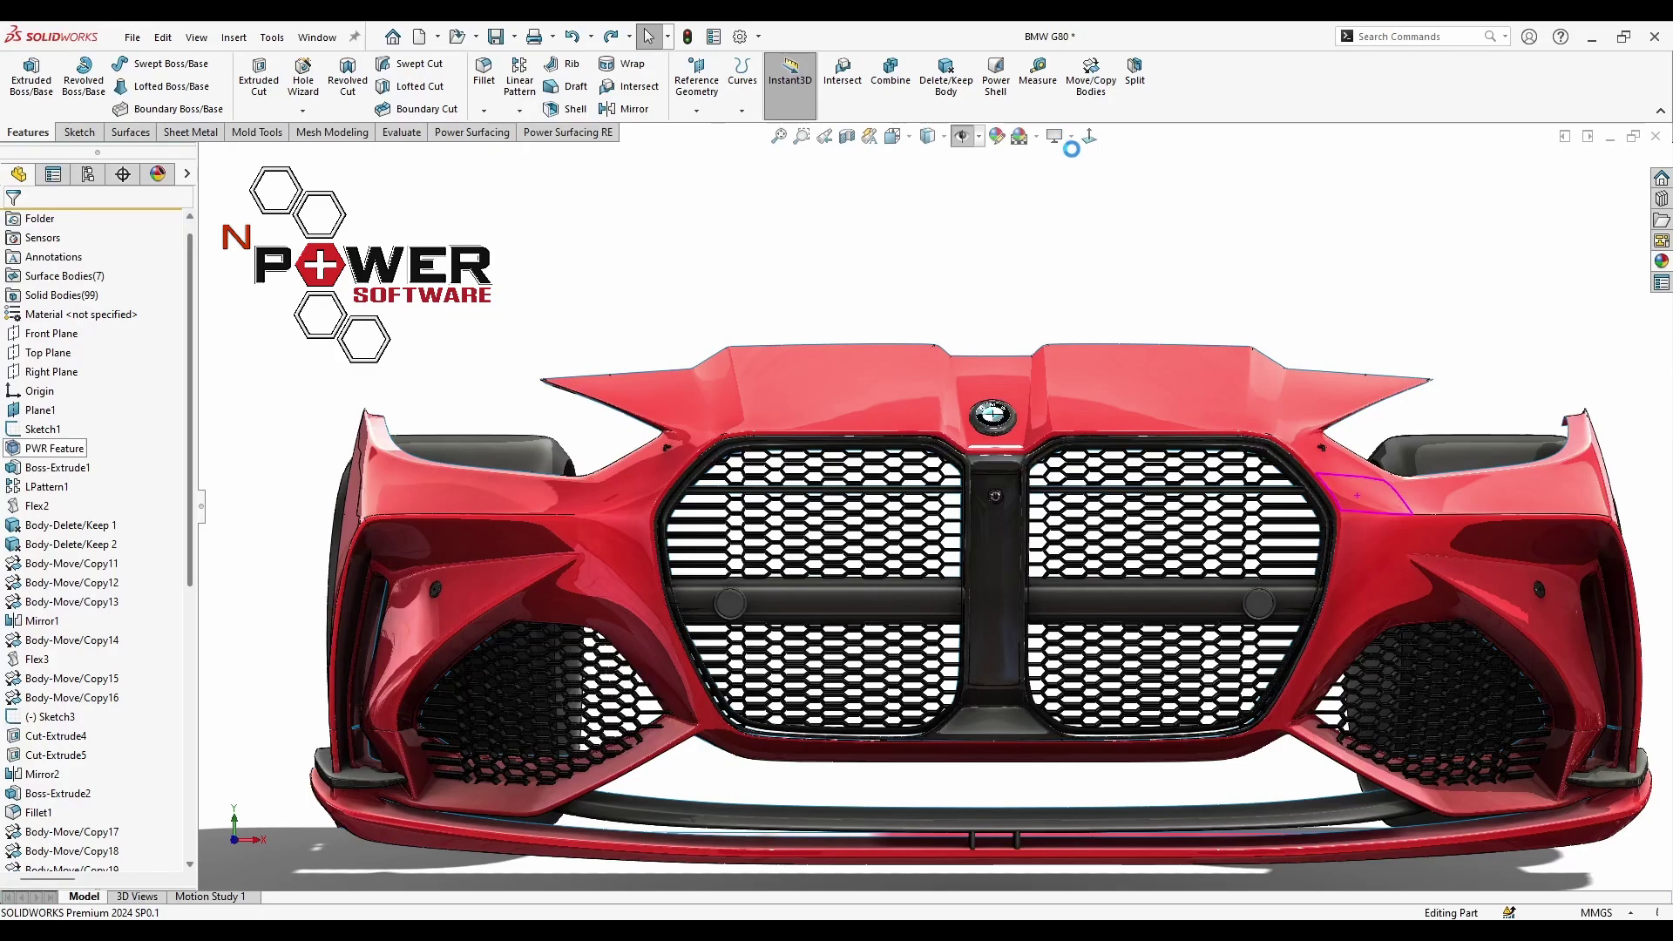
left_click(1071, 137)
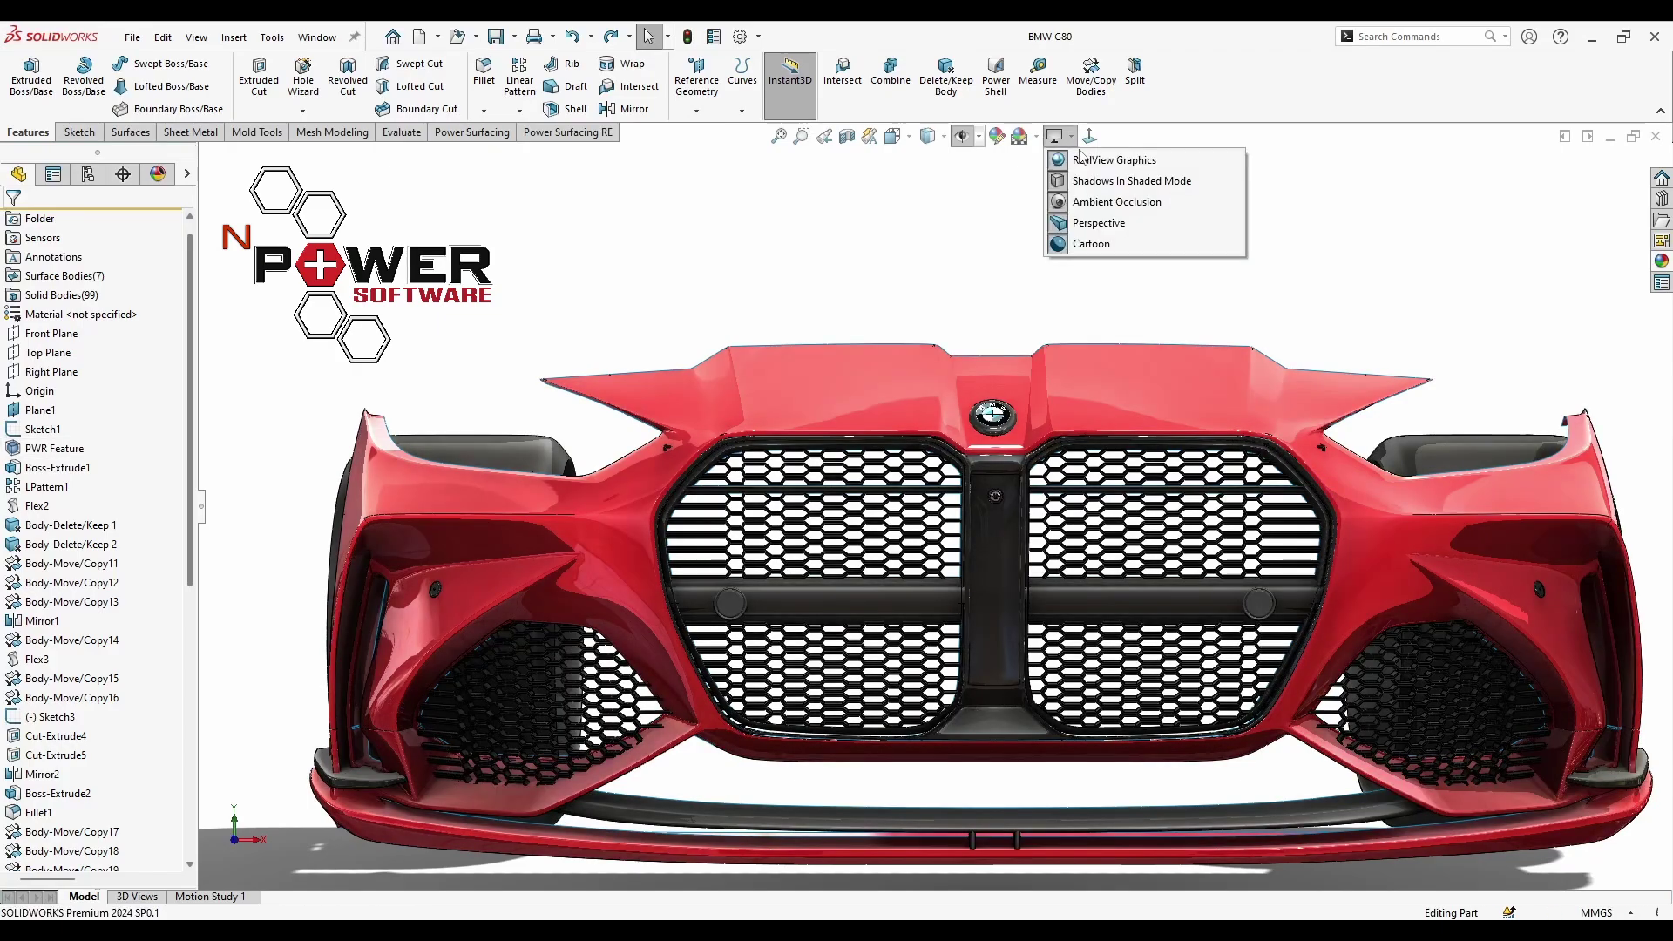
left_click(1097, 224)
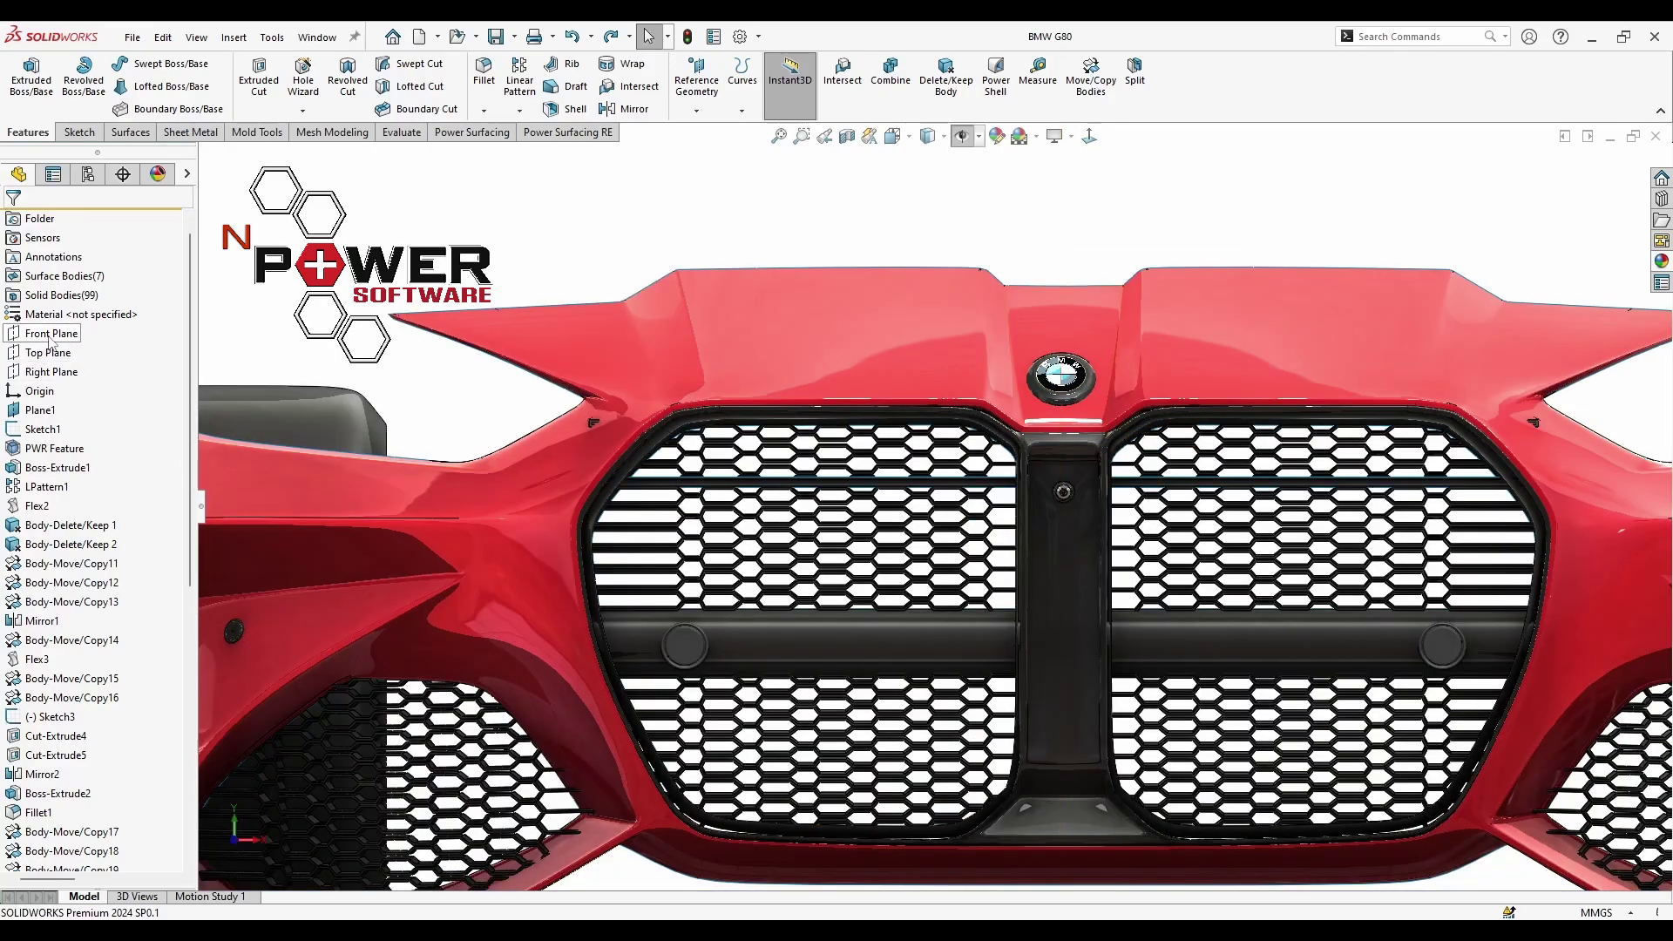
- Sketch two circles on the Front Plane at the right and left upper grille corners
left_click(67, 309)
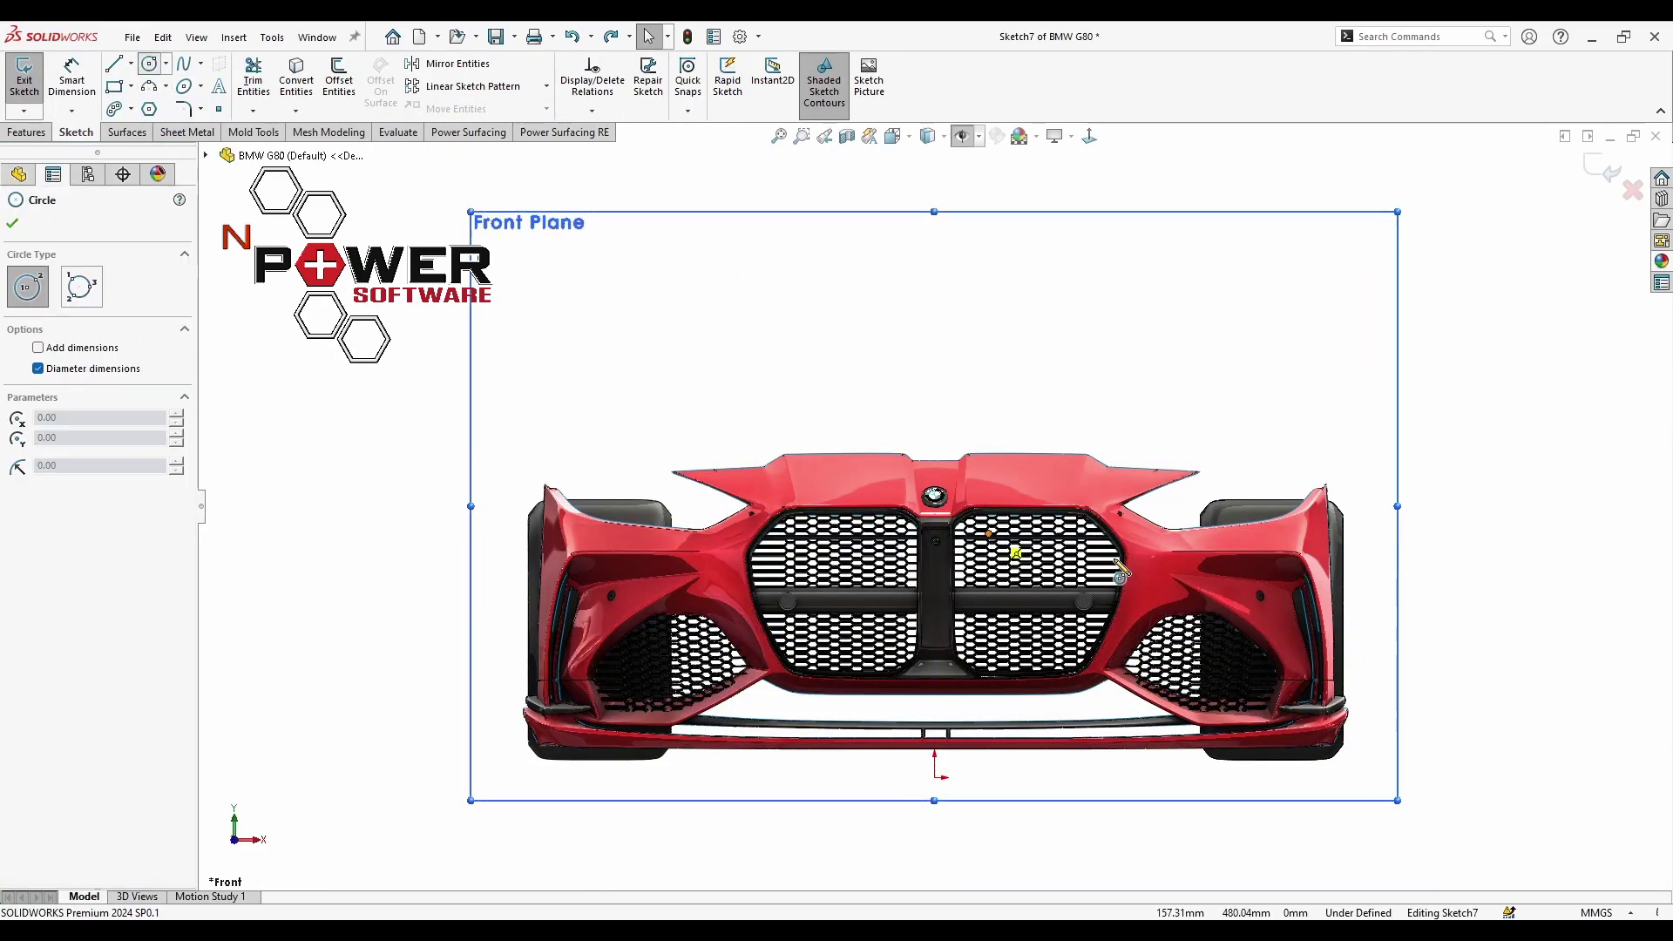
scroll(1120, 568, "down", 5)
left_click(1185, 444)
scroll(1187, 470, "up", 3)
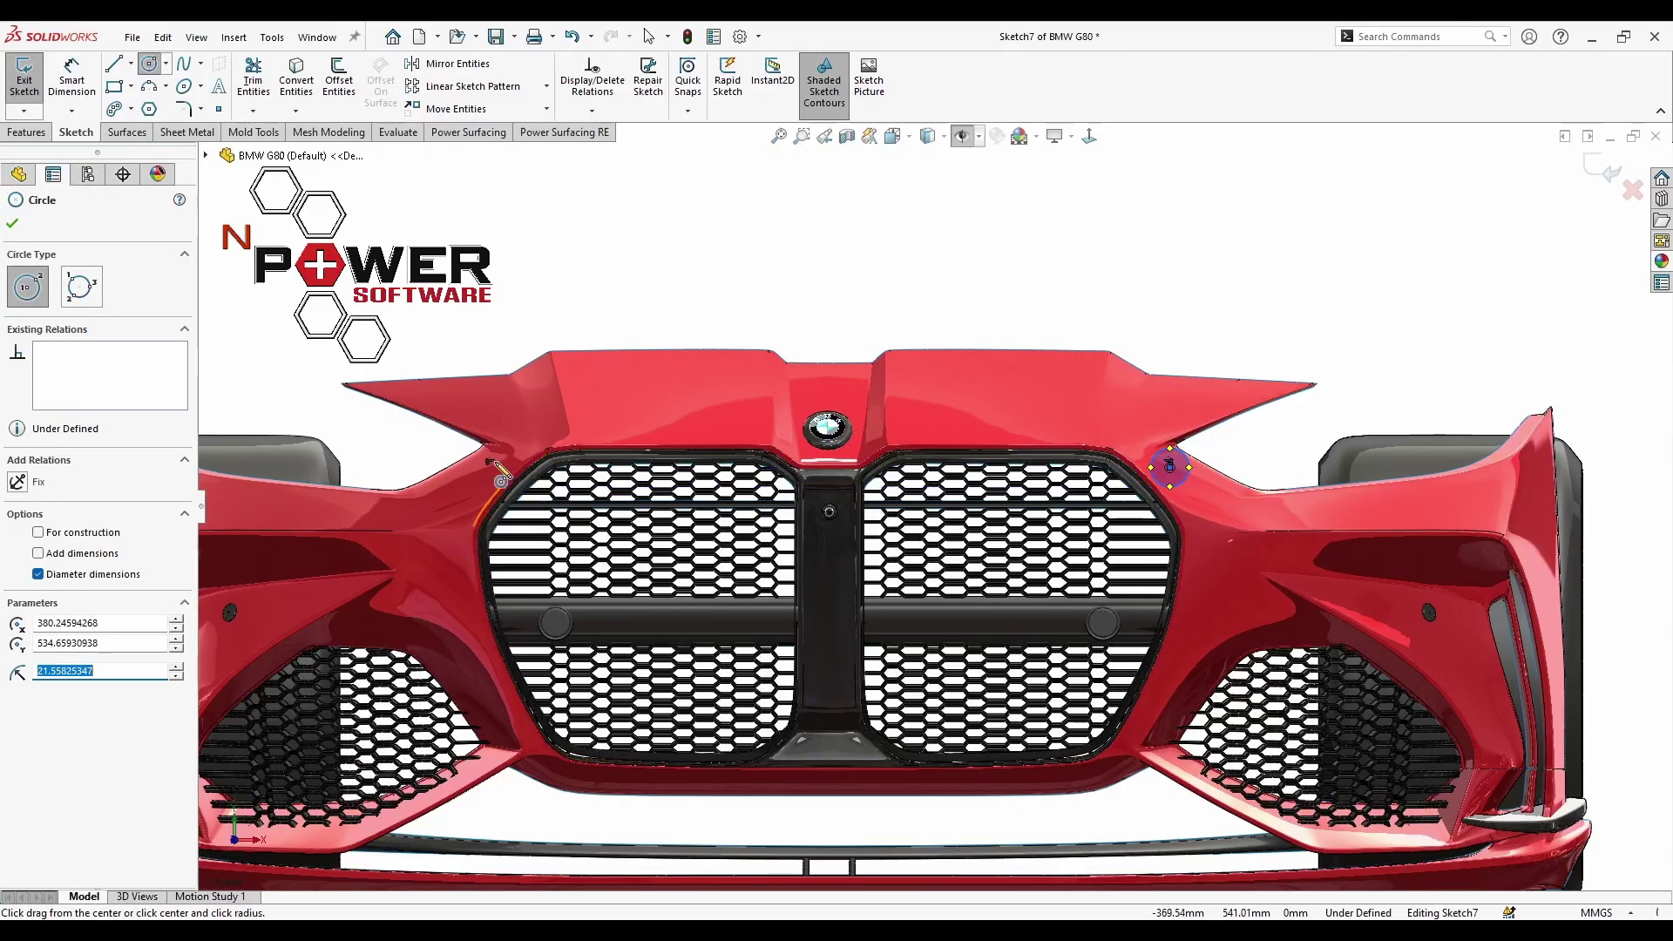
left_click(489, 462)
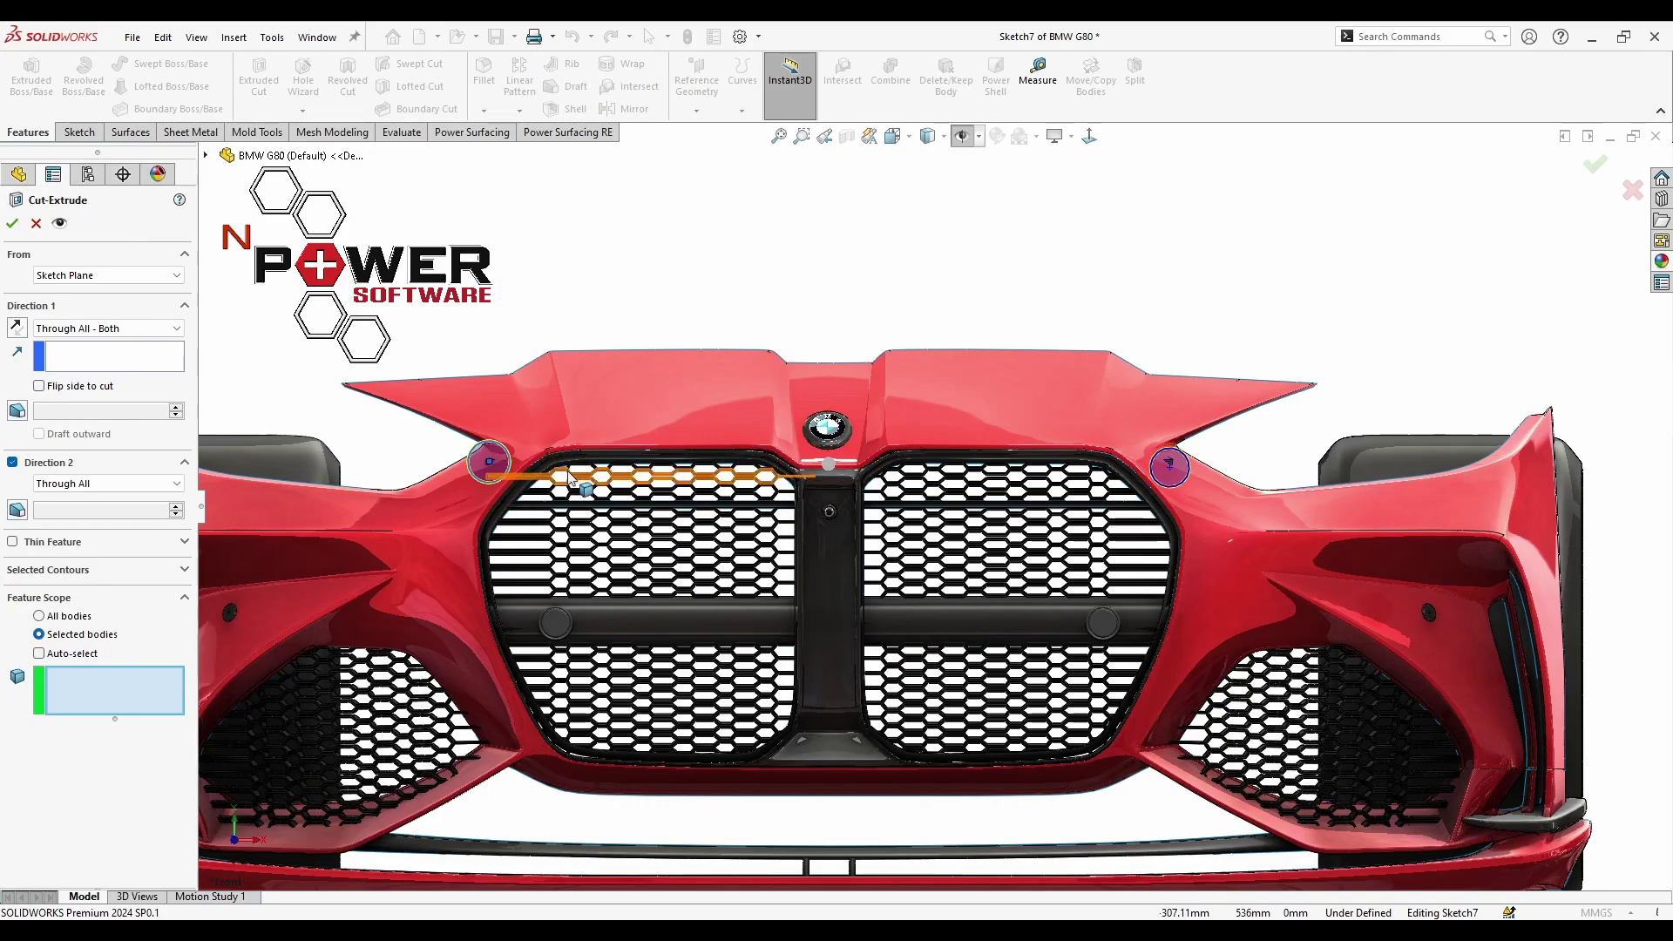
scroll(570, 479, "down", 3)
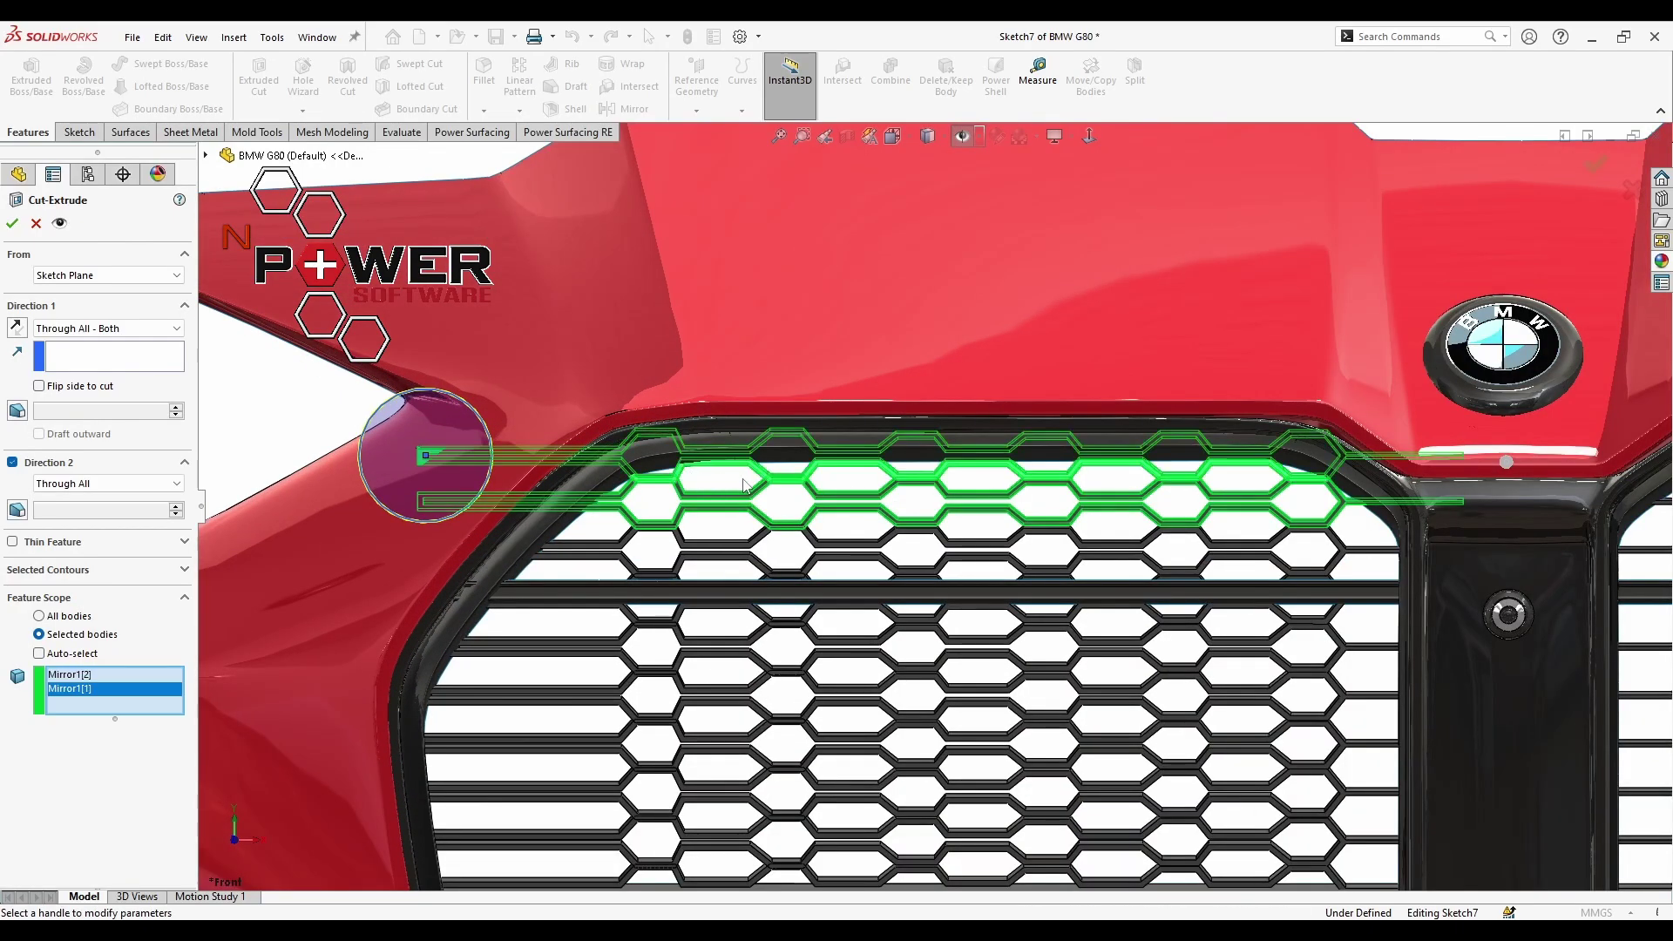
scroll(1409, 485, "up", 2)
scroll(1346, 503, "up", 3)
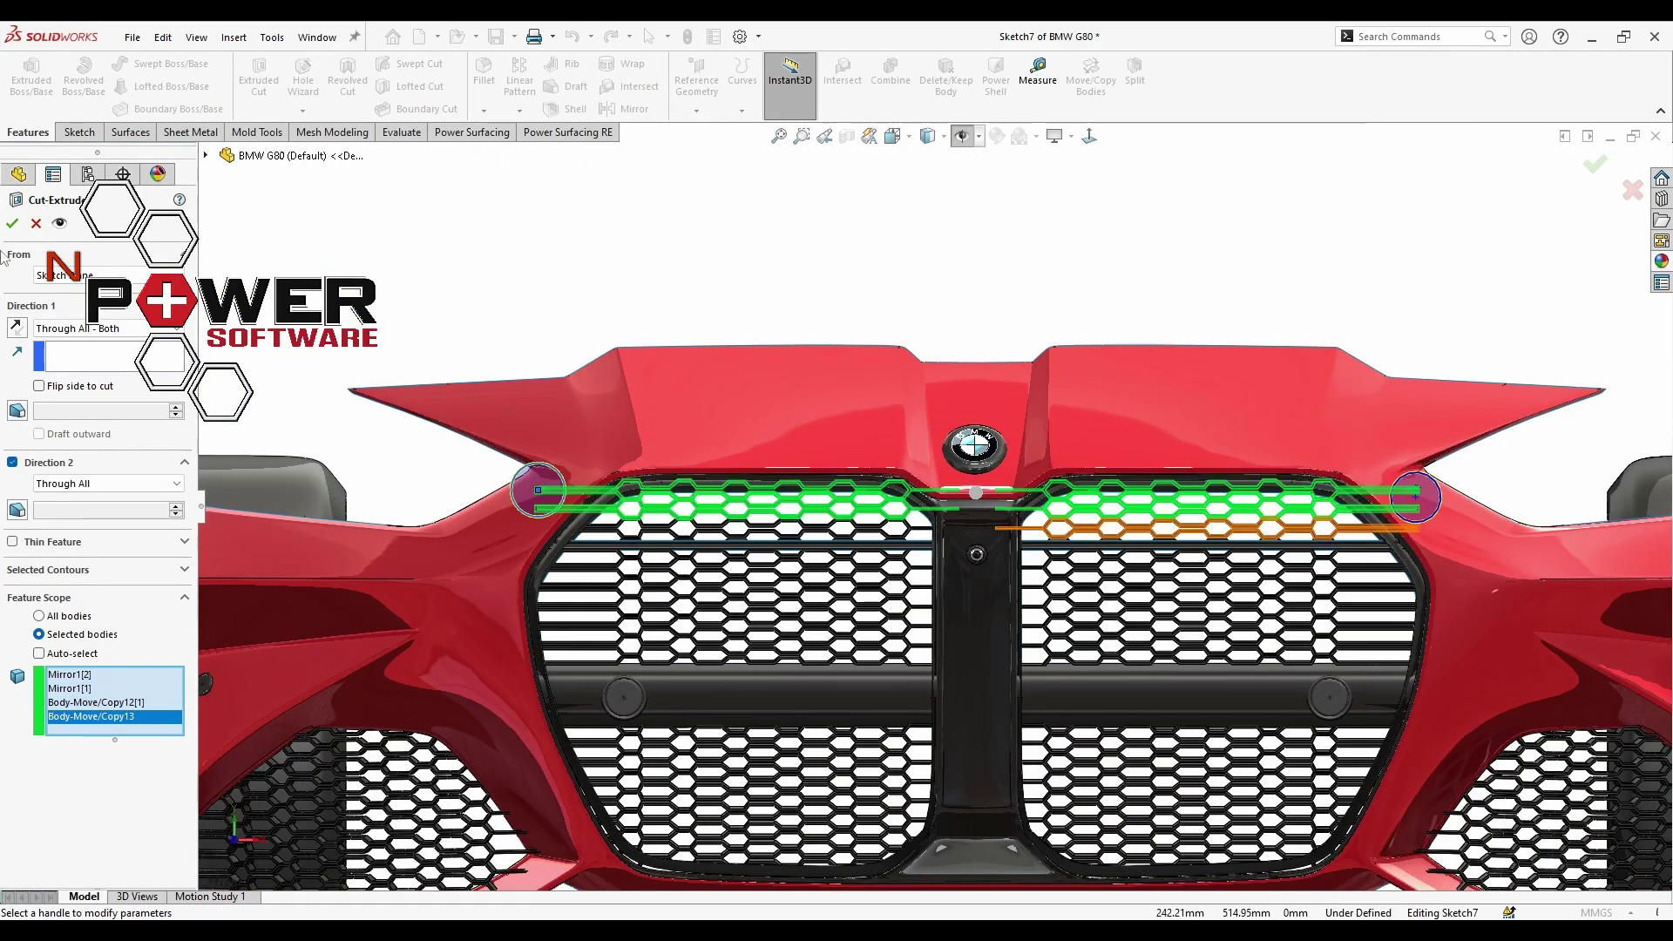
- Confirm the cut, switch to isometric, and orbit around the opened BMW G80 Edit 2 bumper
key("ctrl+1")
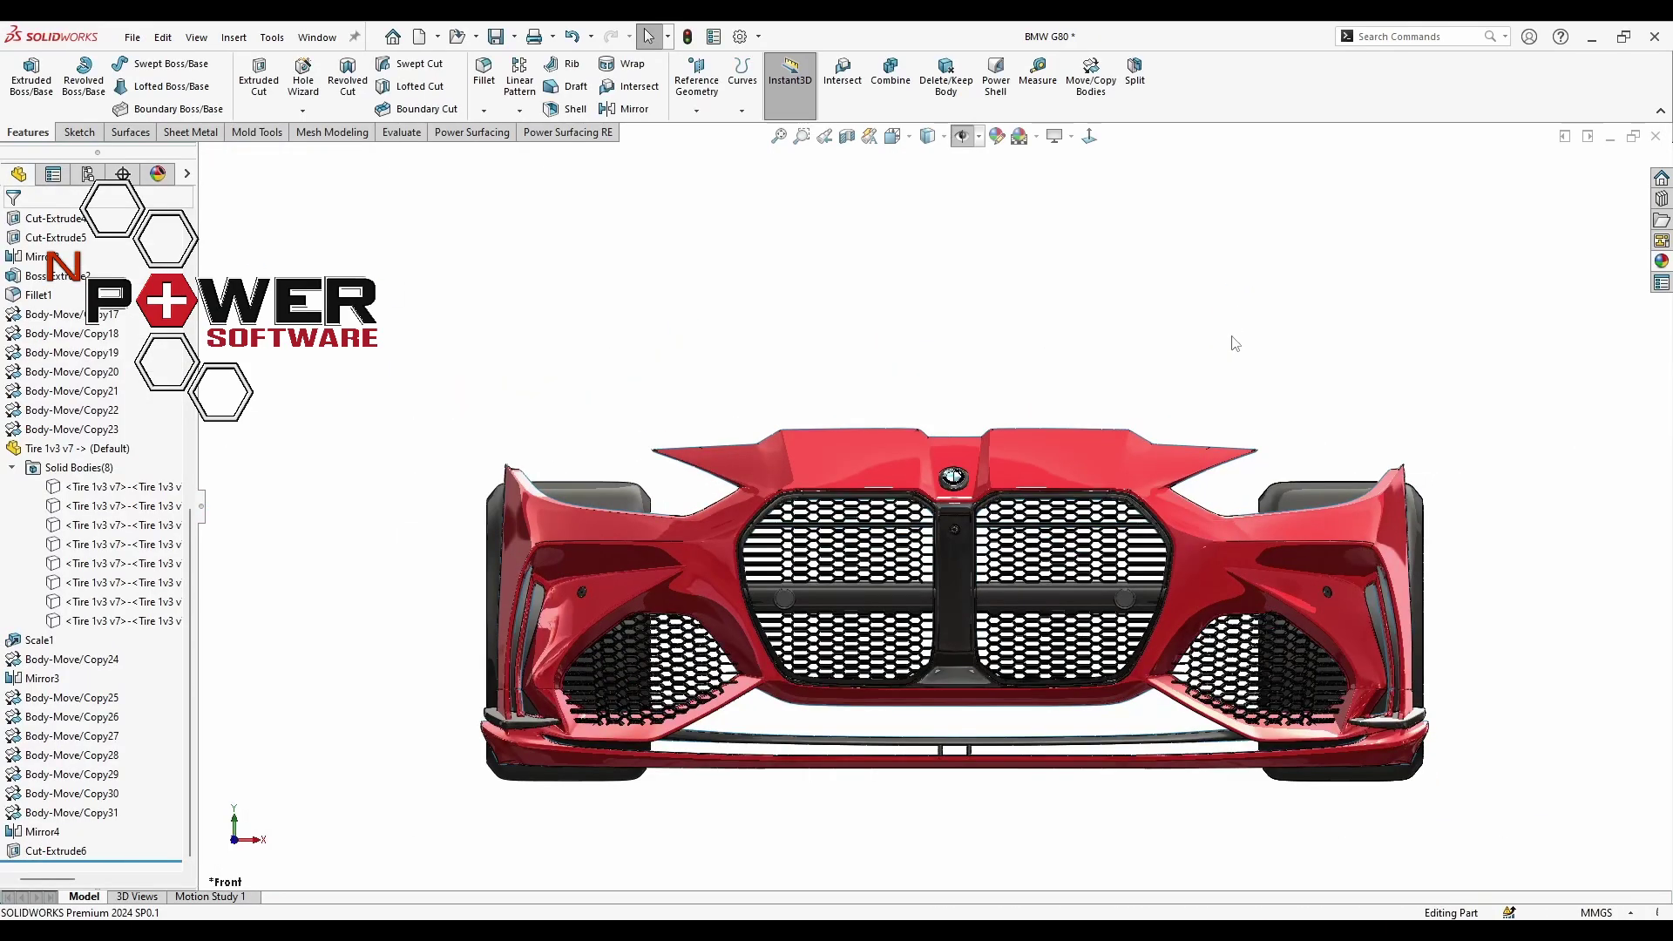
key("ctrl+7")
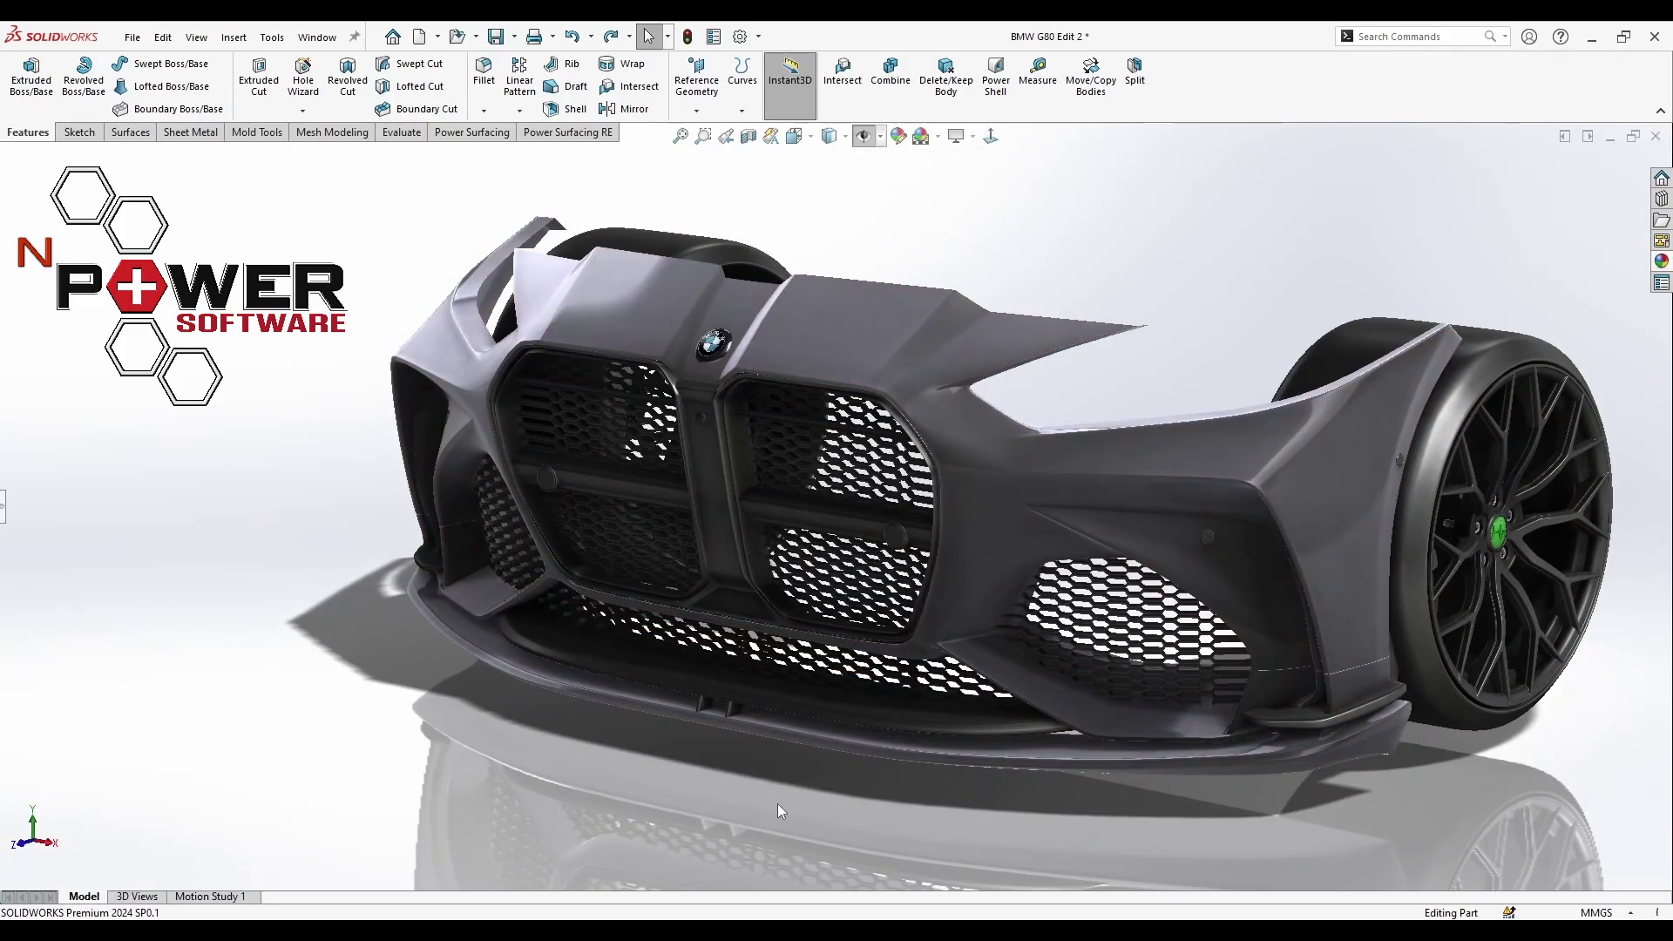
middle_click_drag(772, 801, 751, 819)
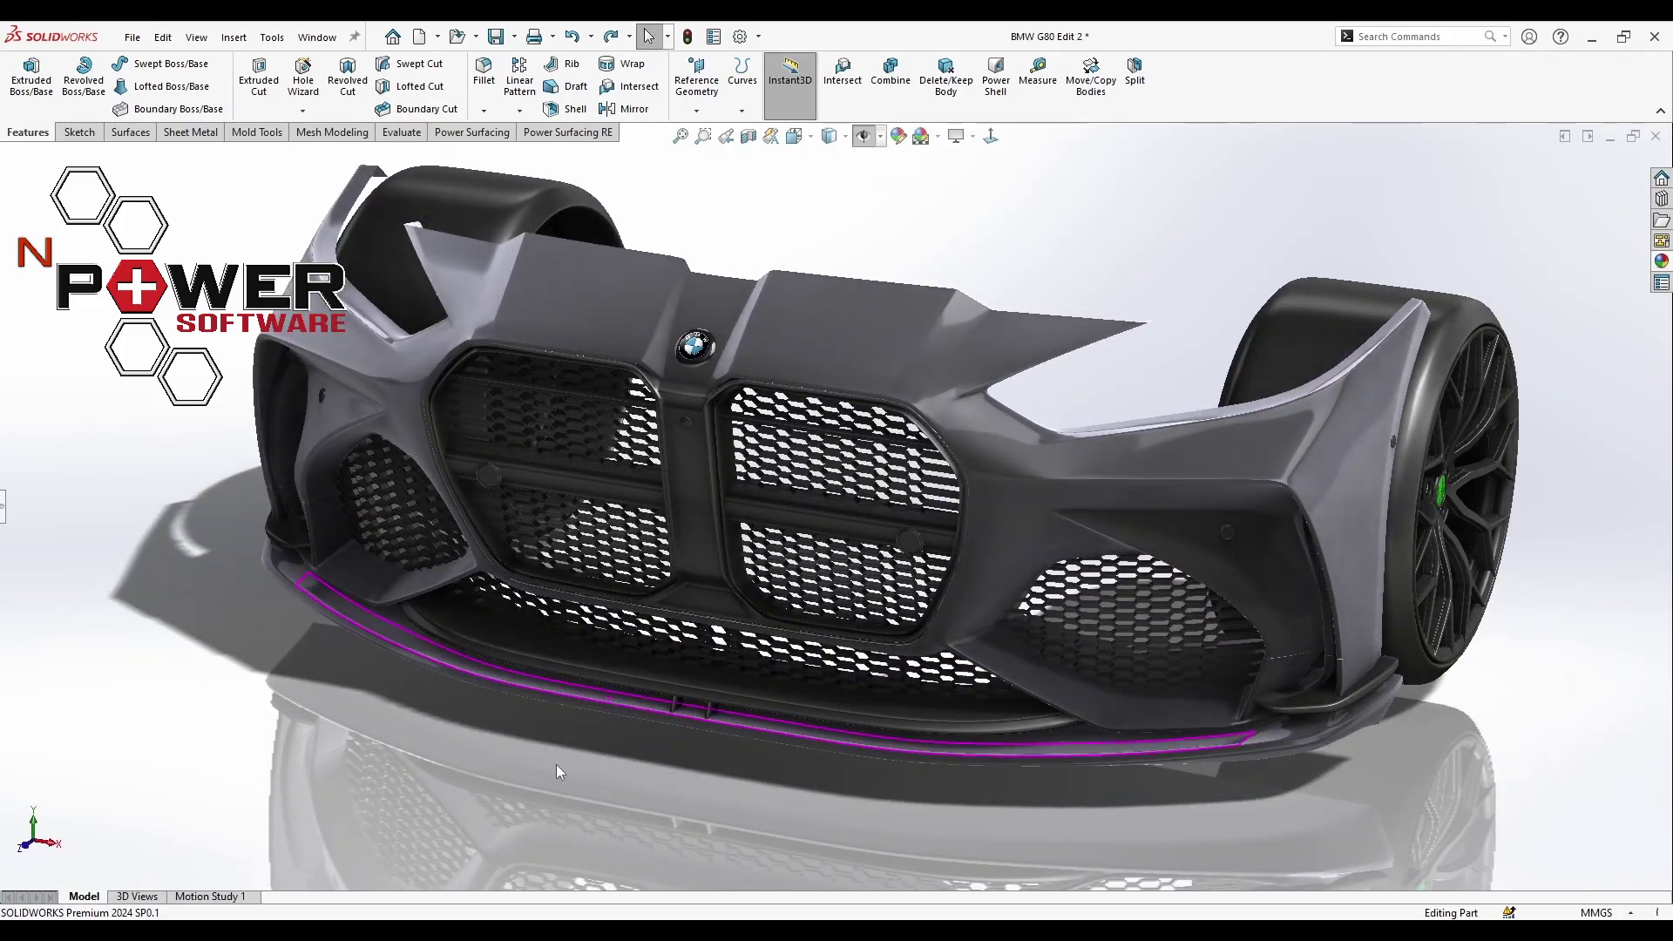
mouse_move(556, 765)
middle_mouse_down()
mouse_move(646, 694)
mouse_move(661, 781)
mouse_move(746, 614)
mouse_move(626, 781)
mouse_move(671, 824)
middle_mouse_up()
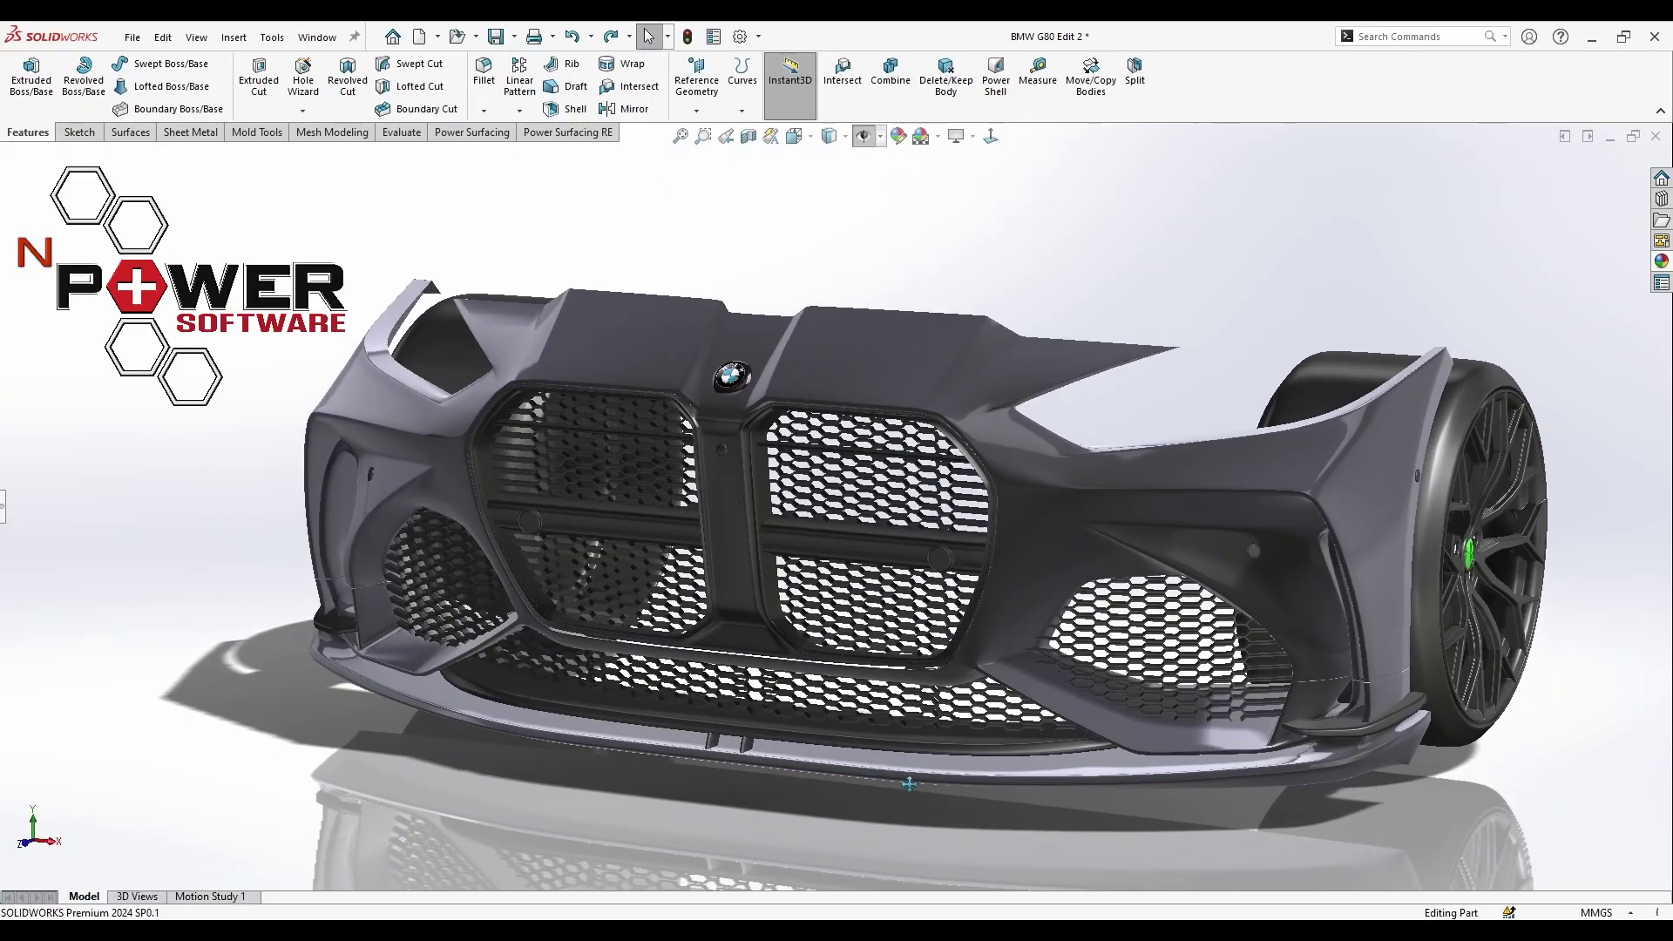
middle_click_drag(892, 845, 1330, 563)
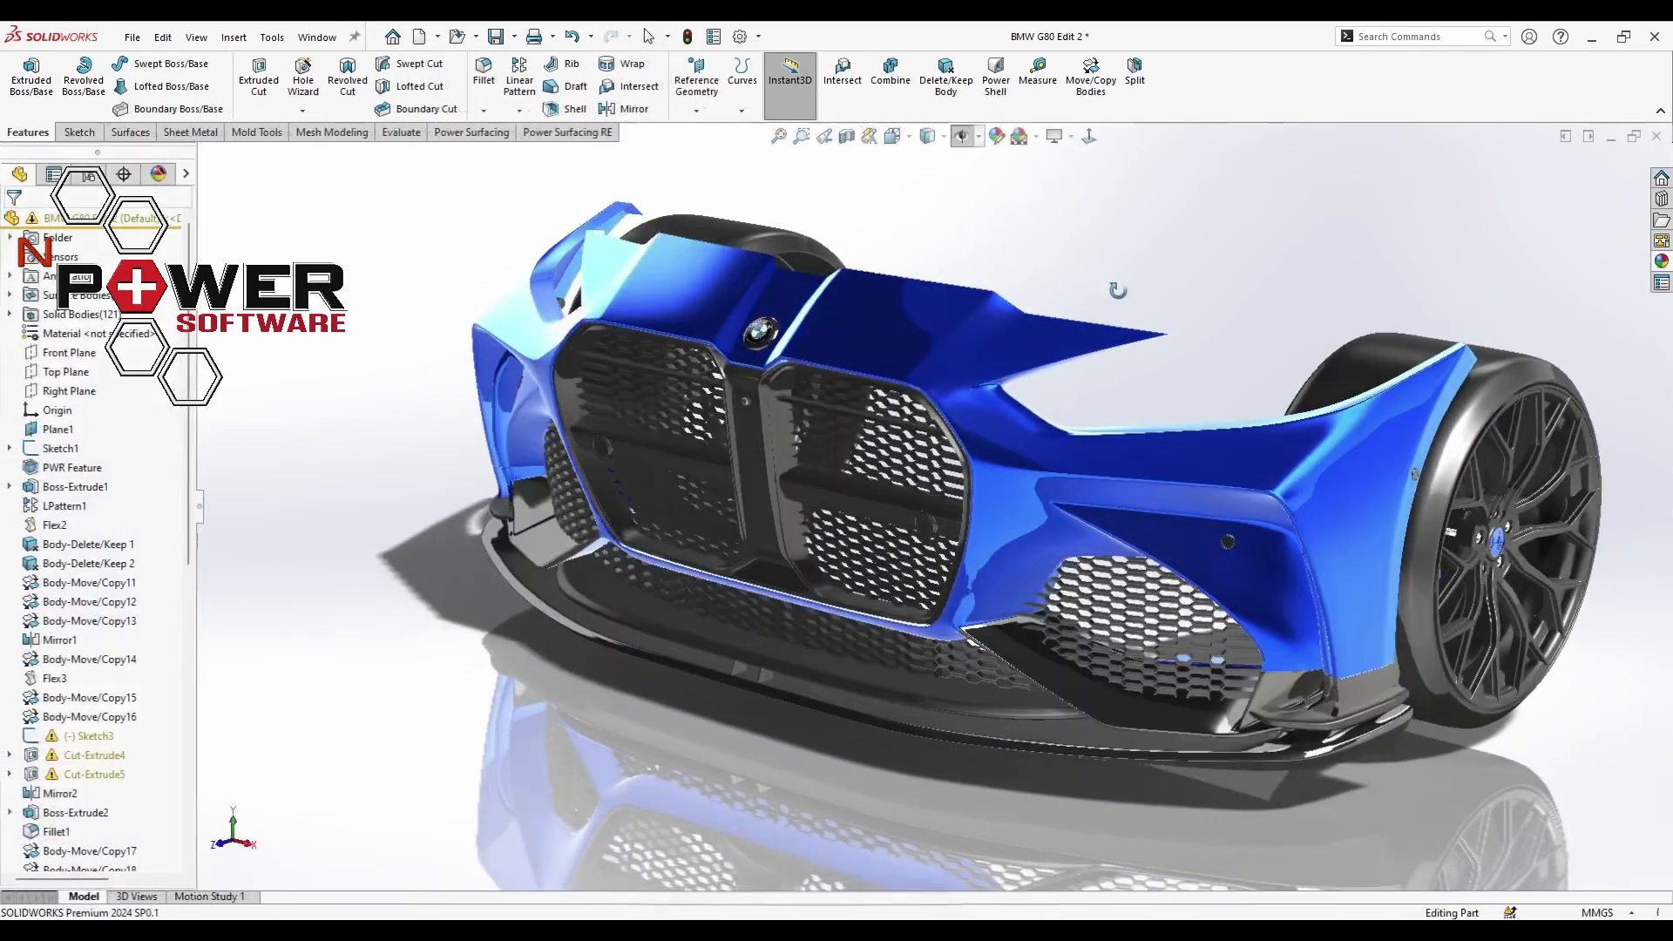
- Apply the Reflective Floor Black scene and orbit the blue bumper to a low frontal view
mouse_move(1121, 243)
middle_mouse_down()
mouse_move(1121, 261)
mouse_move(1216, 286)
middle_mouse_up()
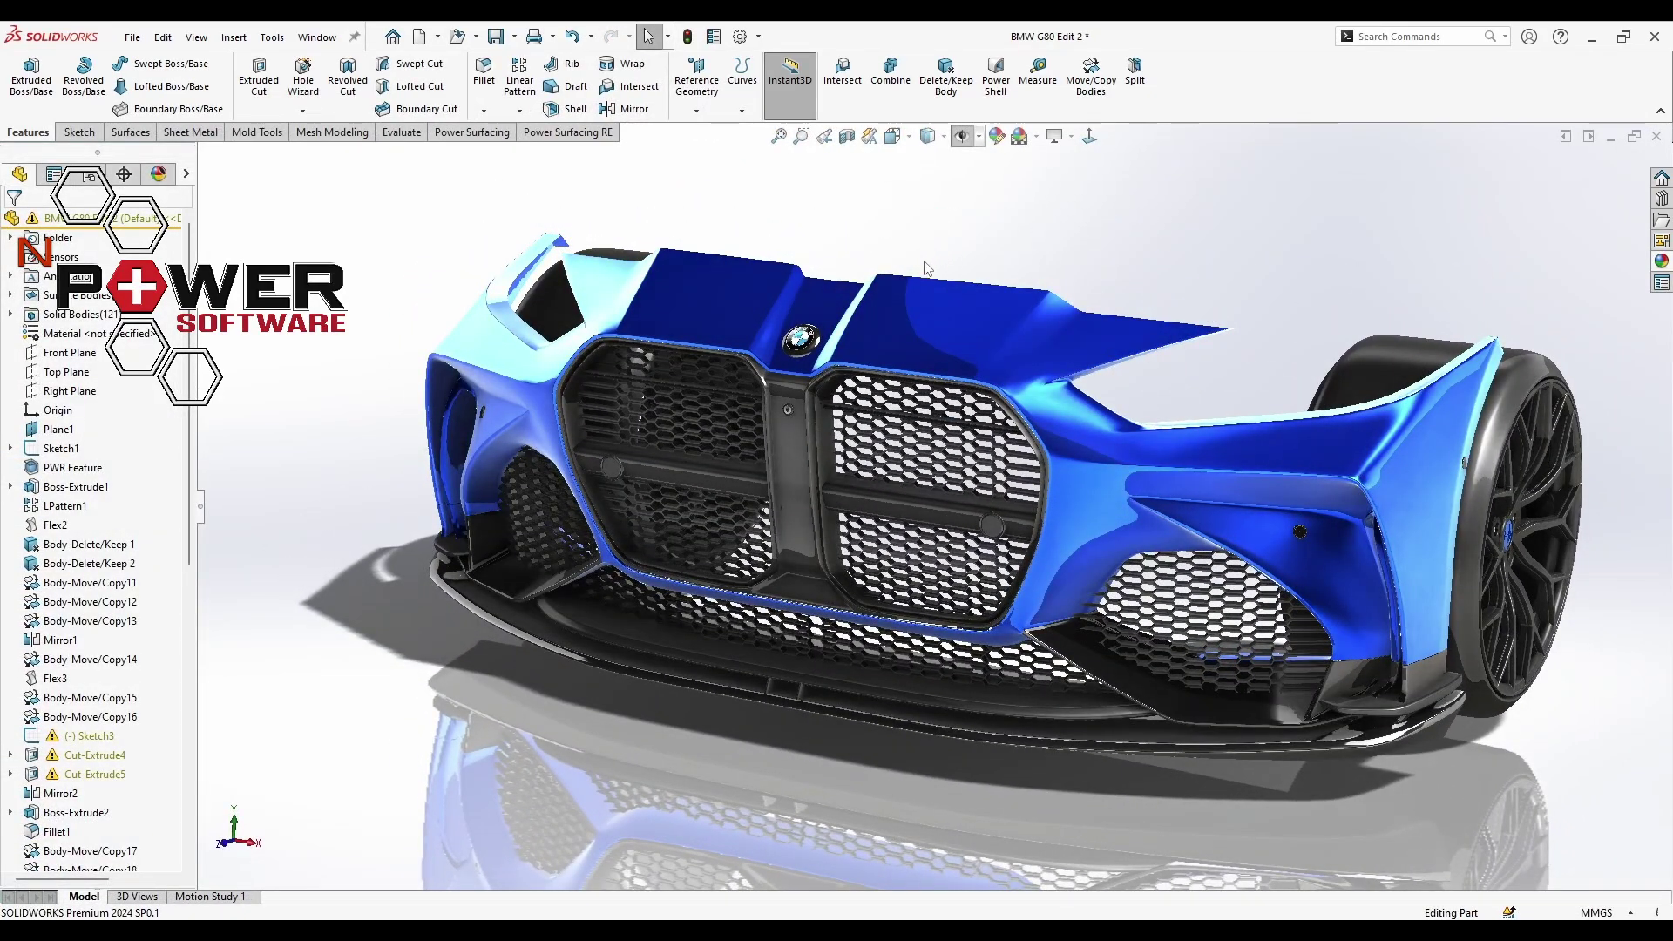
middle_click_drag(926, 268, 969, 184)
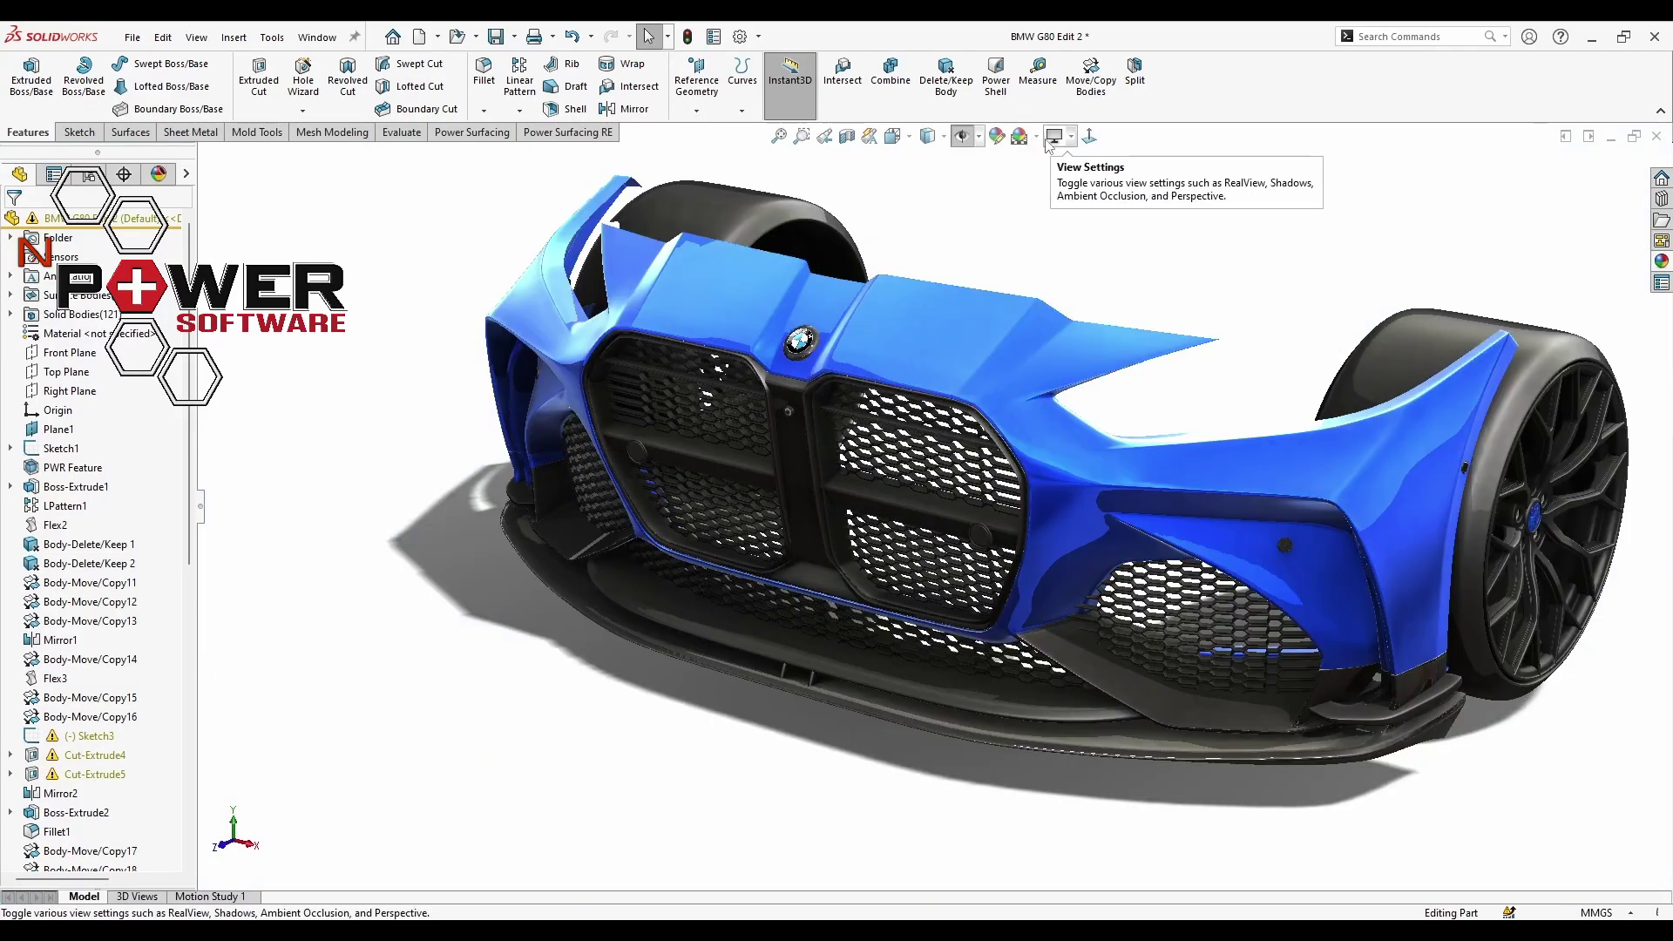
left_click(1048, 207)
left_click(1034, 136)
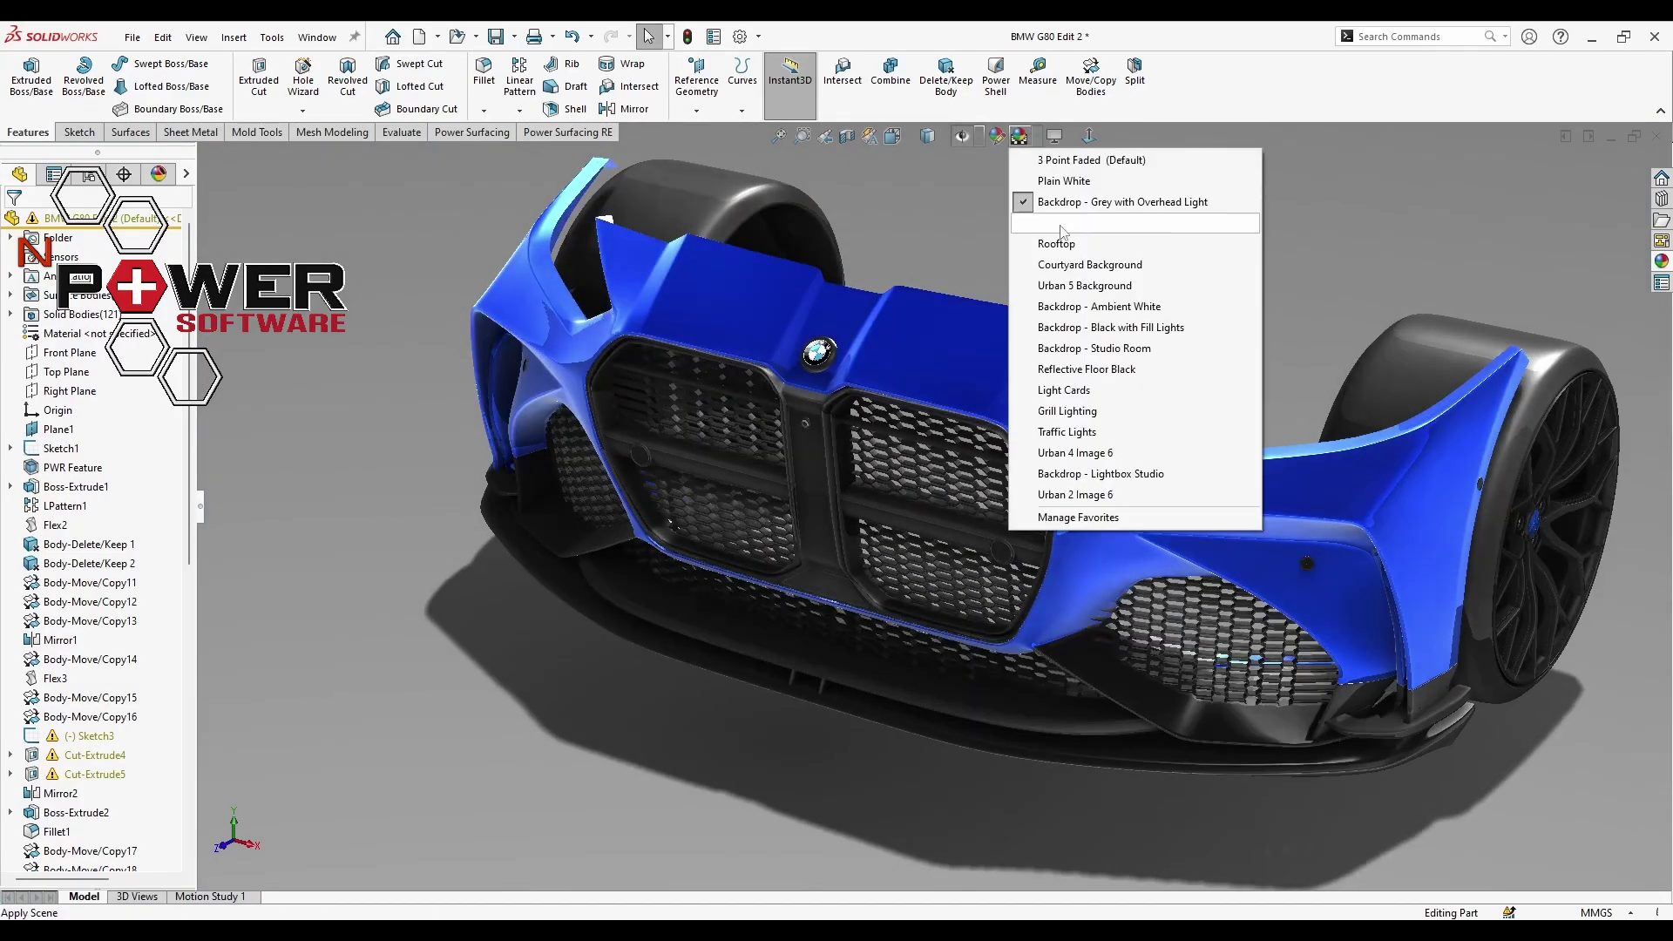
left_click(1124, 368)
mouse_move(1141, 297)
middle_mouse_down()
mouse_move(1184, 228)
mouse_move(1216, 216)
mouse_move(1200, 247)
mouse_move(1216, 260)
mouse_move(1066, 652)
middle_mouse_up()
key("ctrl+shift+z")
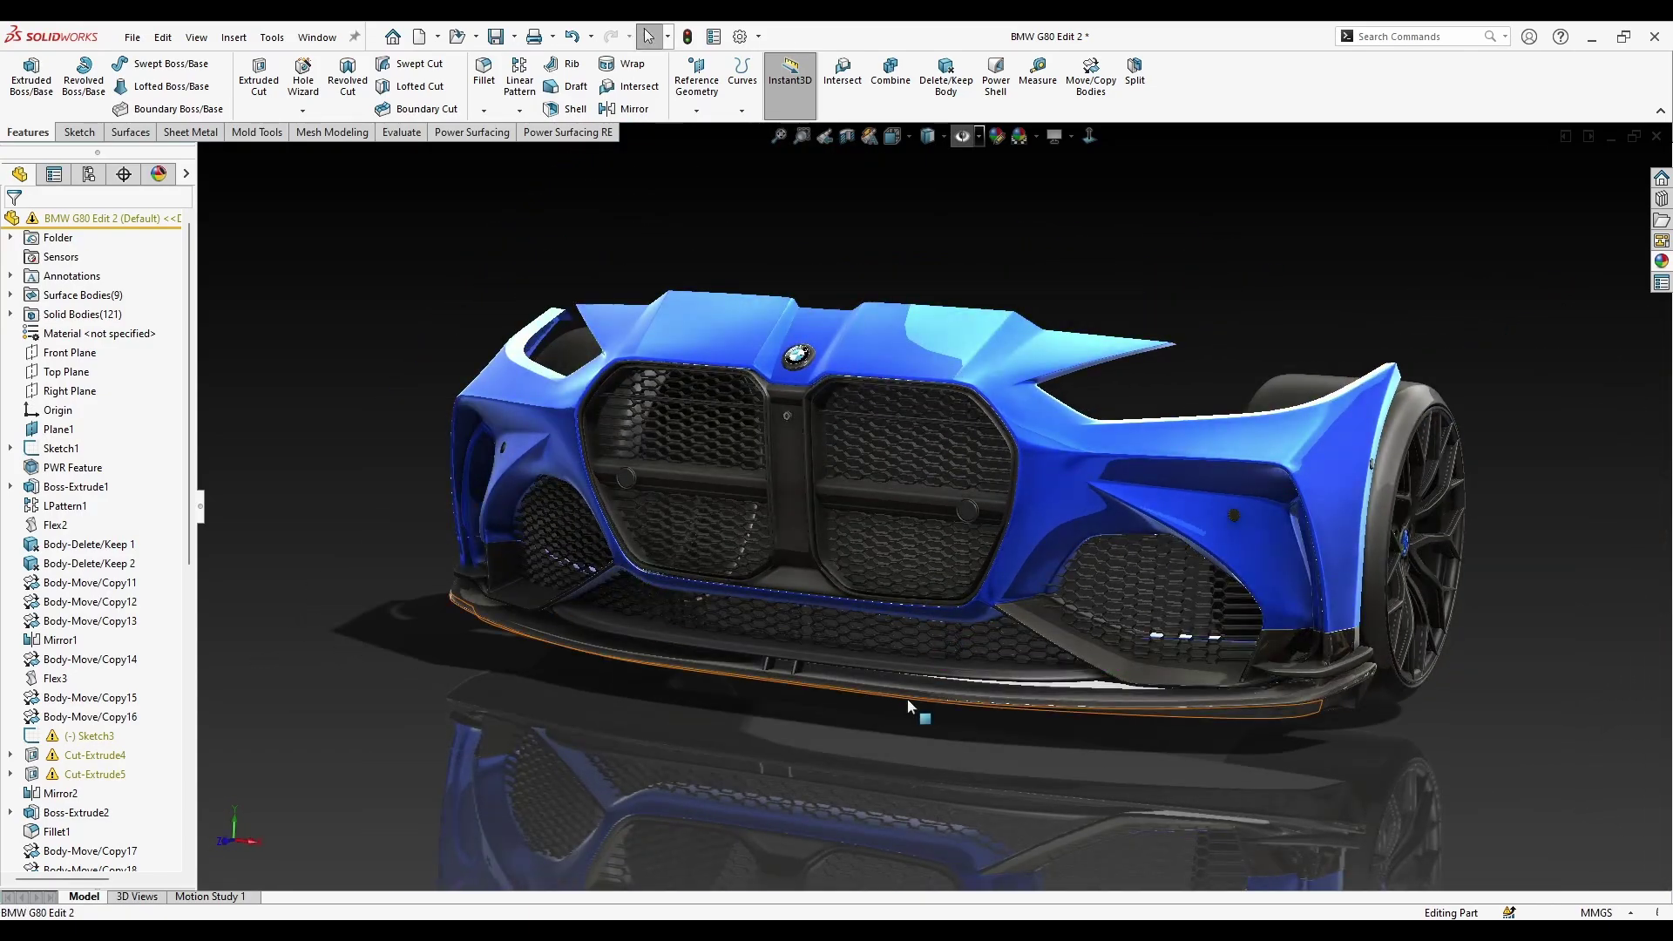
- Collapse the feature tree and orbit and zoom the blue bumper to a slightly raised frontal view
key("ctrl+shift+z")
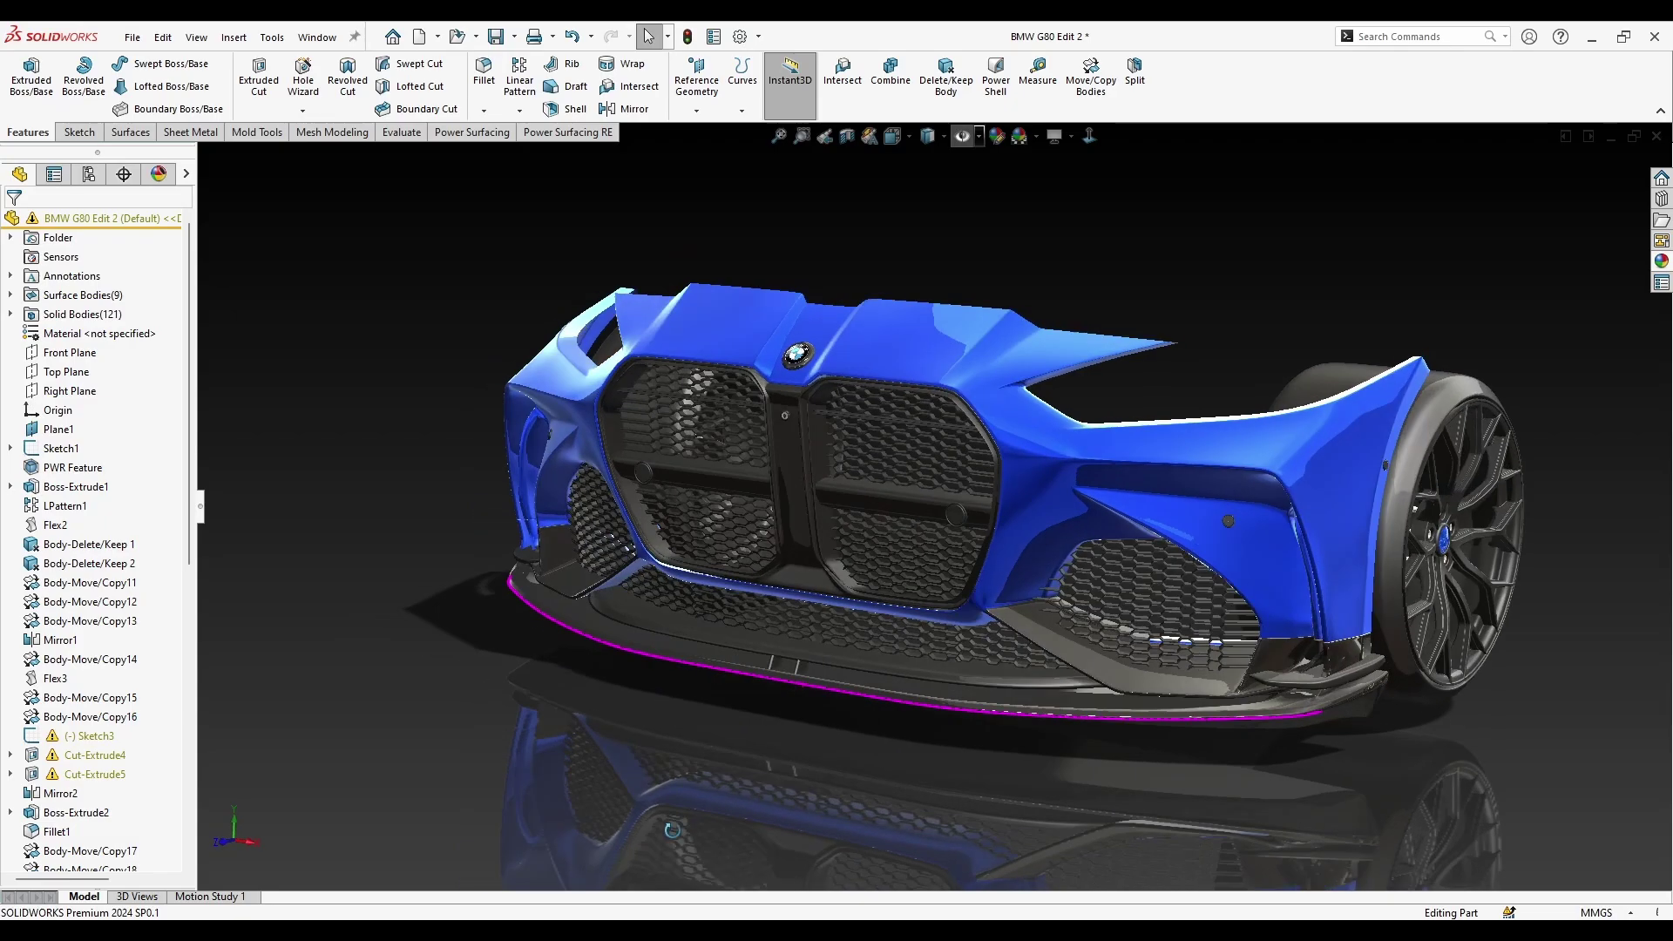
left_click(198, 523)
mouse_move(1316, 528)
middle_mouse_down()
mouse_move(1107, 551)
mouse_move(769, 499)
mouse_move(807, 779)
mouse_move(990, 284)
middle_mouse_up()
scroll(807, 779, "up", 3)
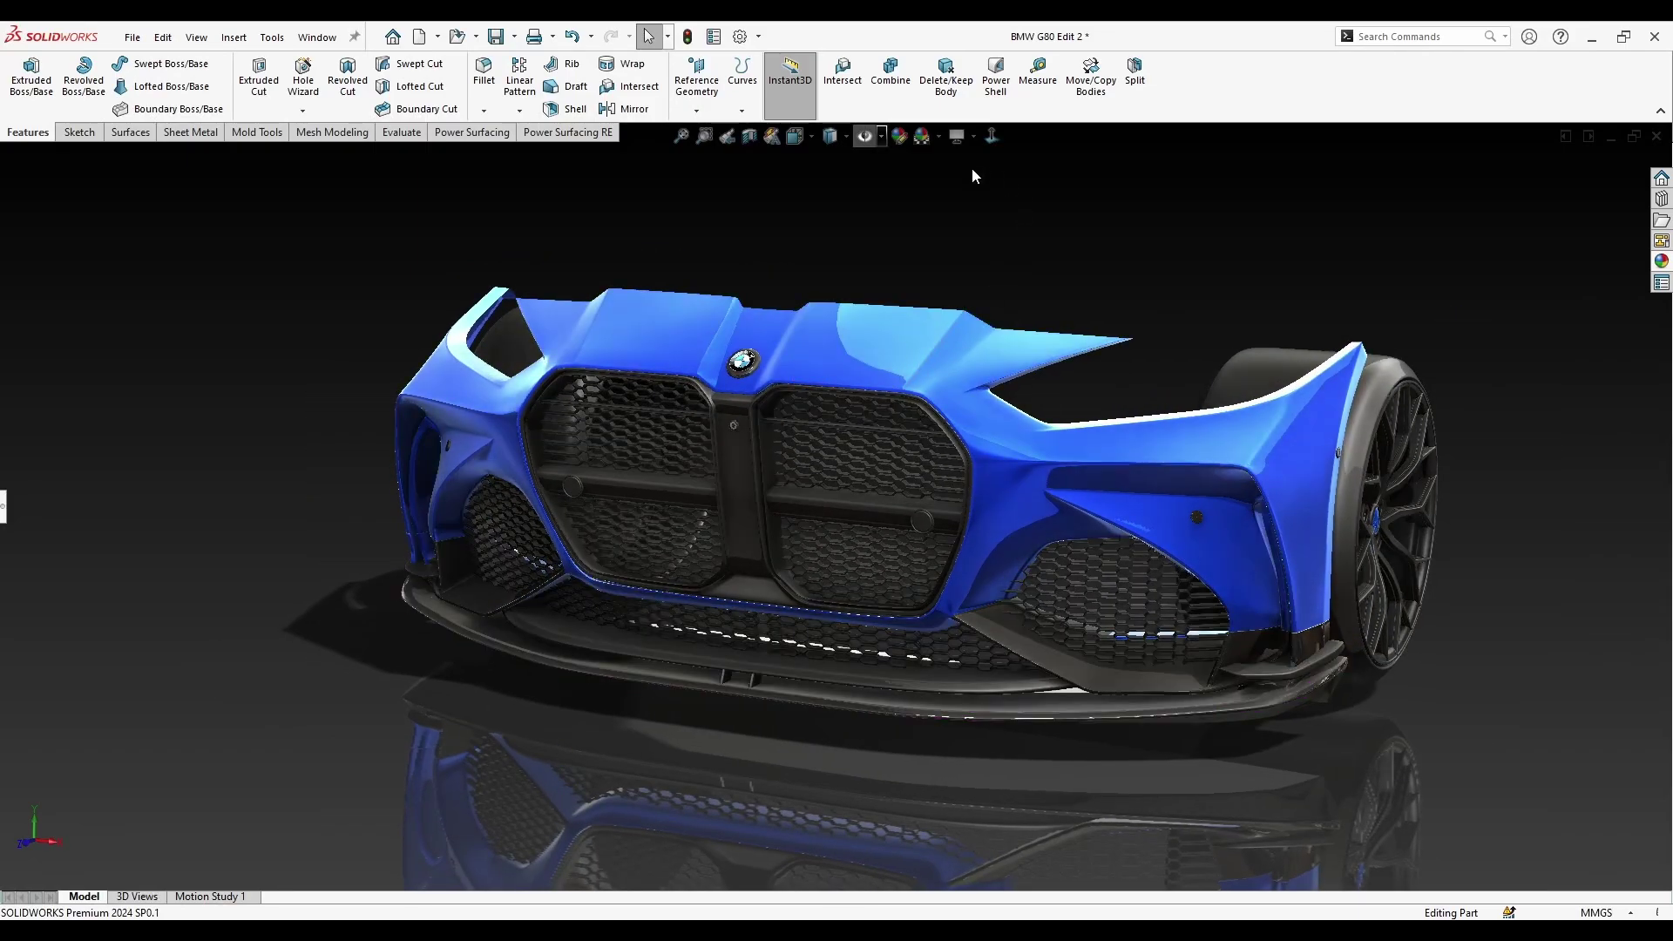
middle_click_drag(970, 173, 966, 187)
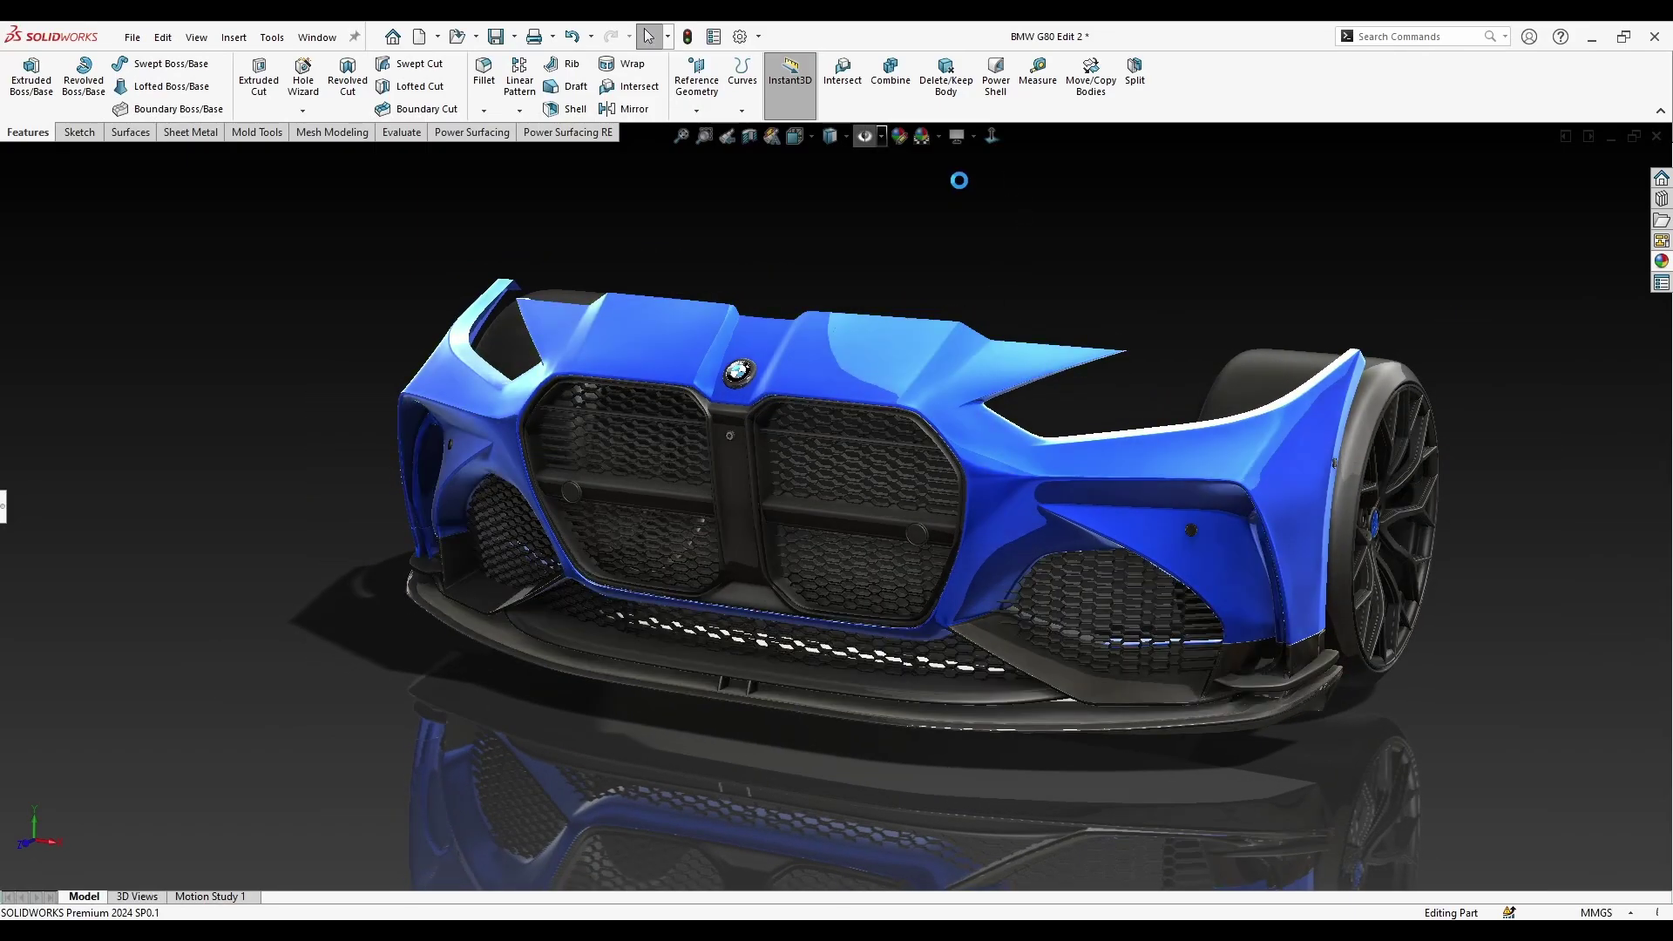